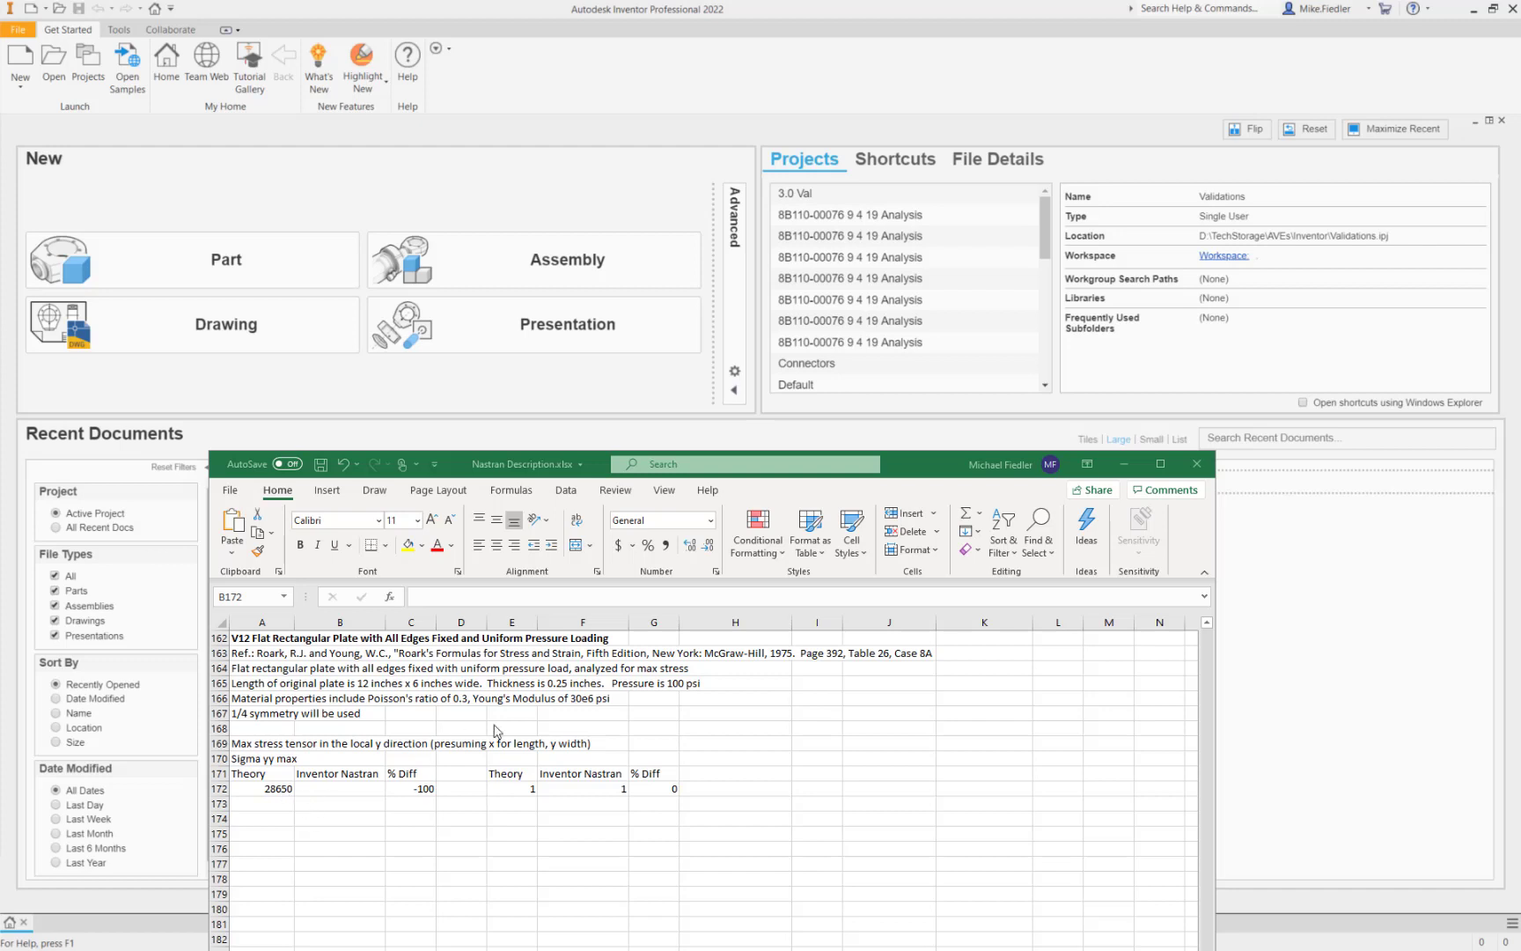
Create a new standard part and move the spreadsheet window out of the way
left_click(312, 266)
left_click(246, 279)
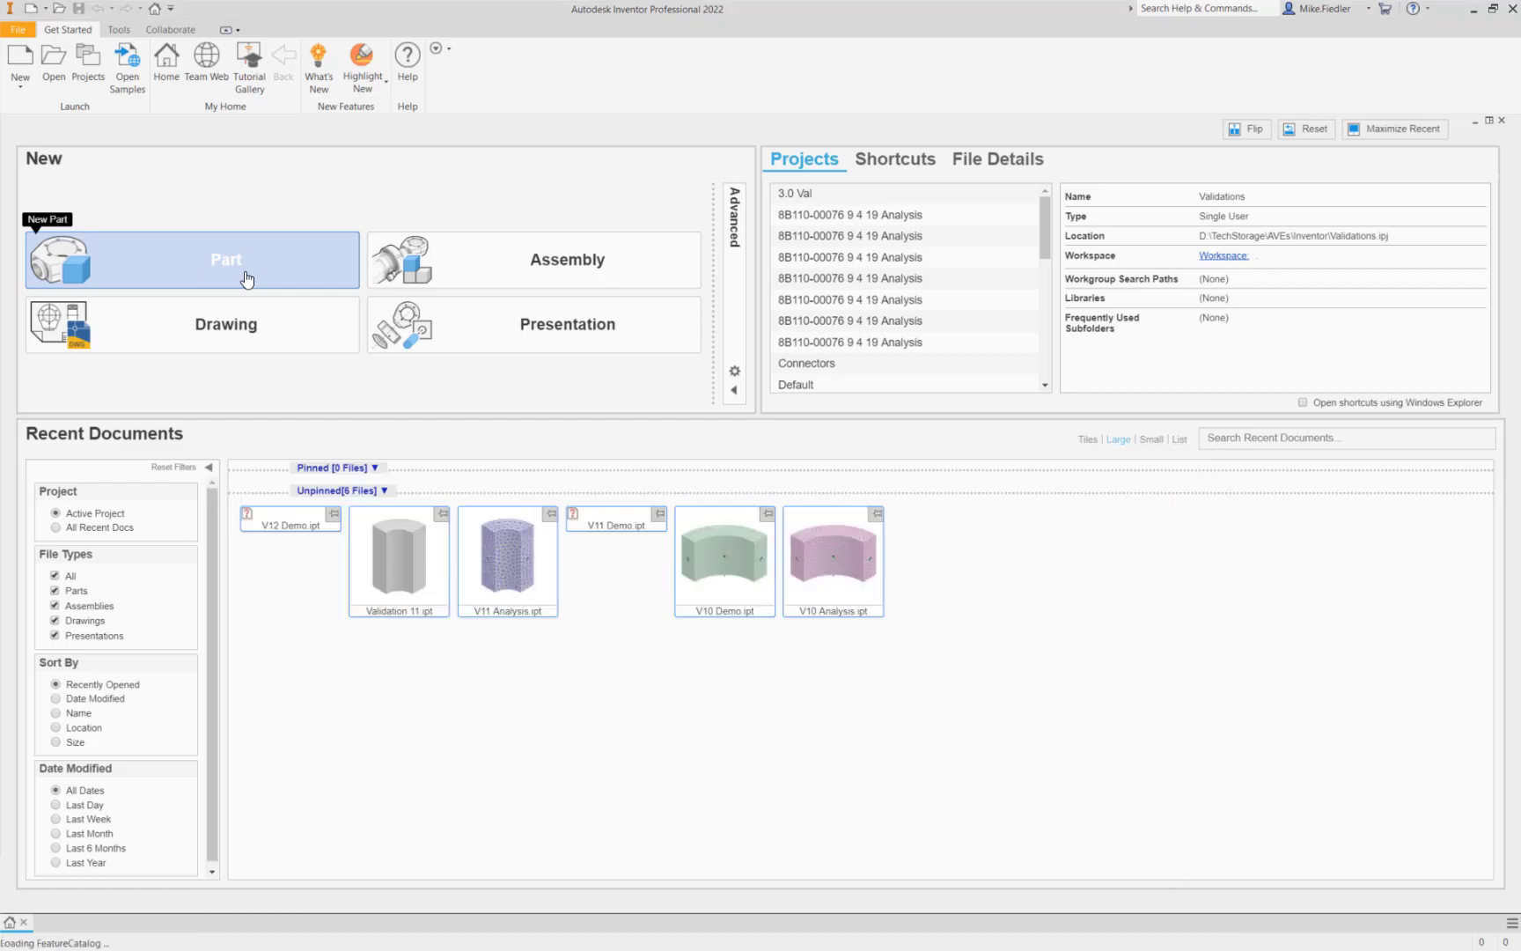
key("alt+Tab")
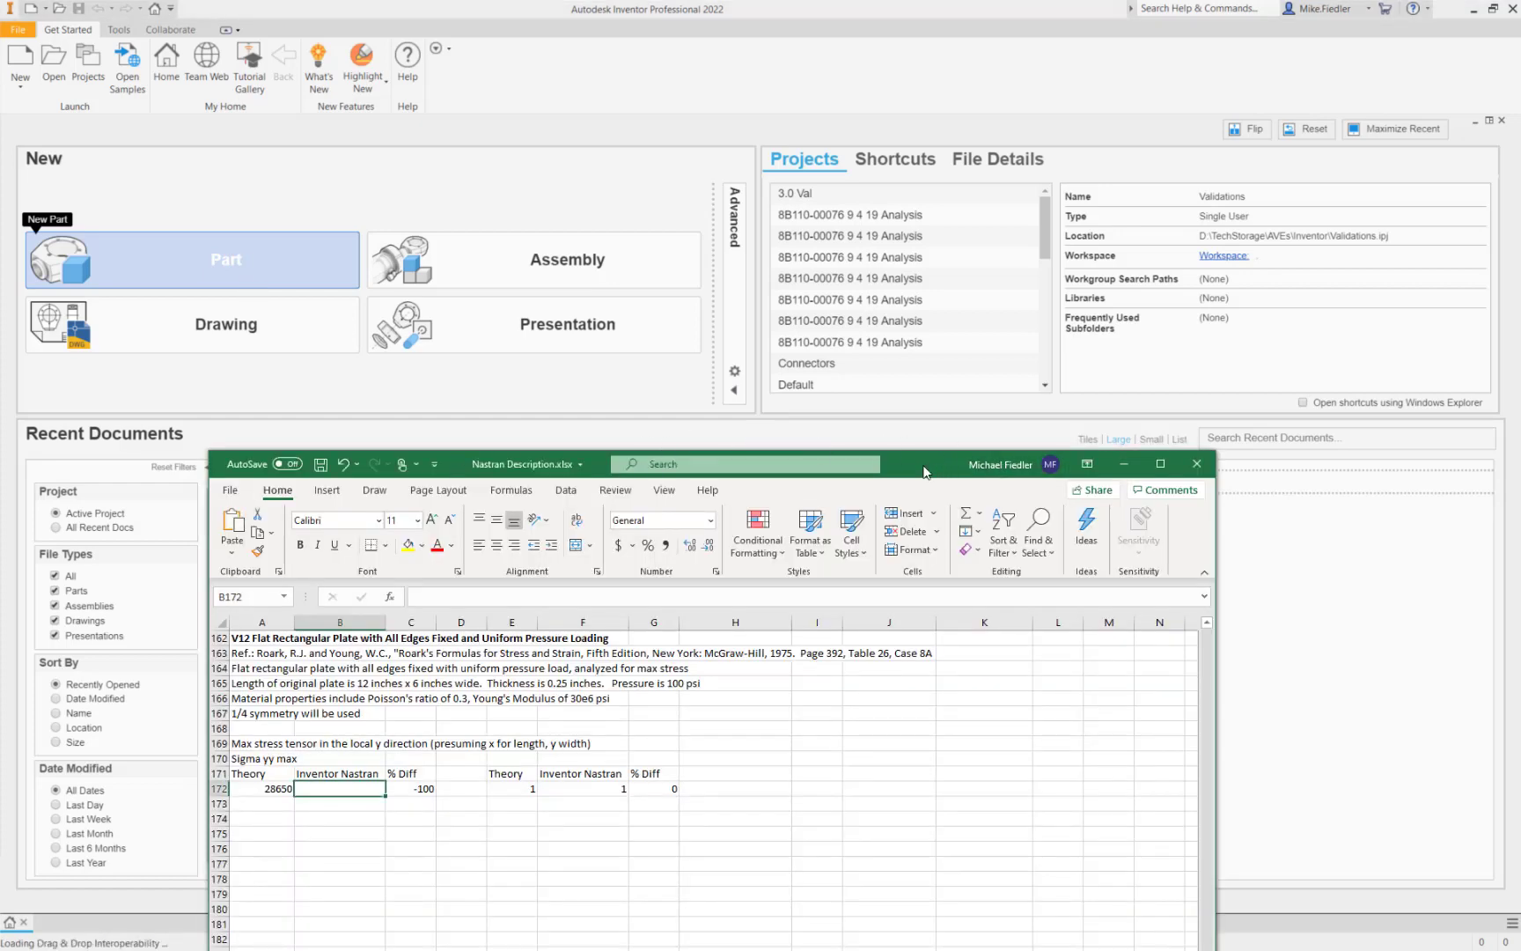
left_click_drag(927, 471, 141, 464)
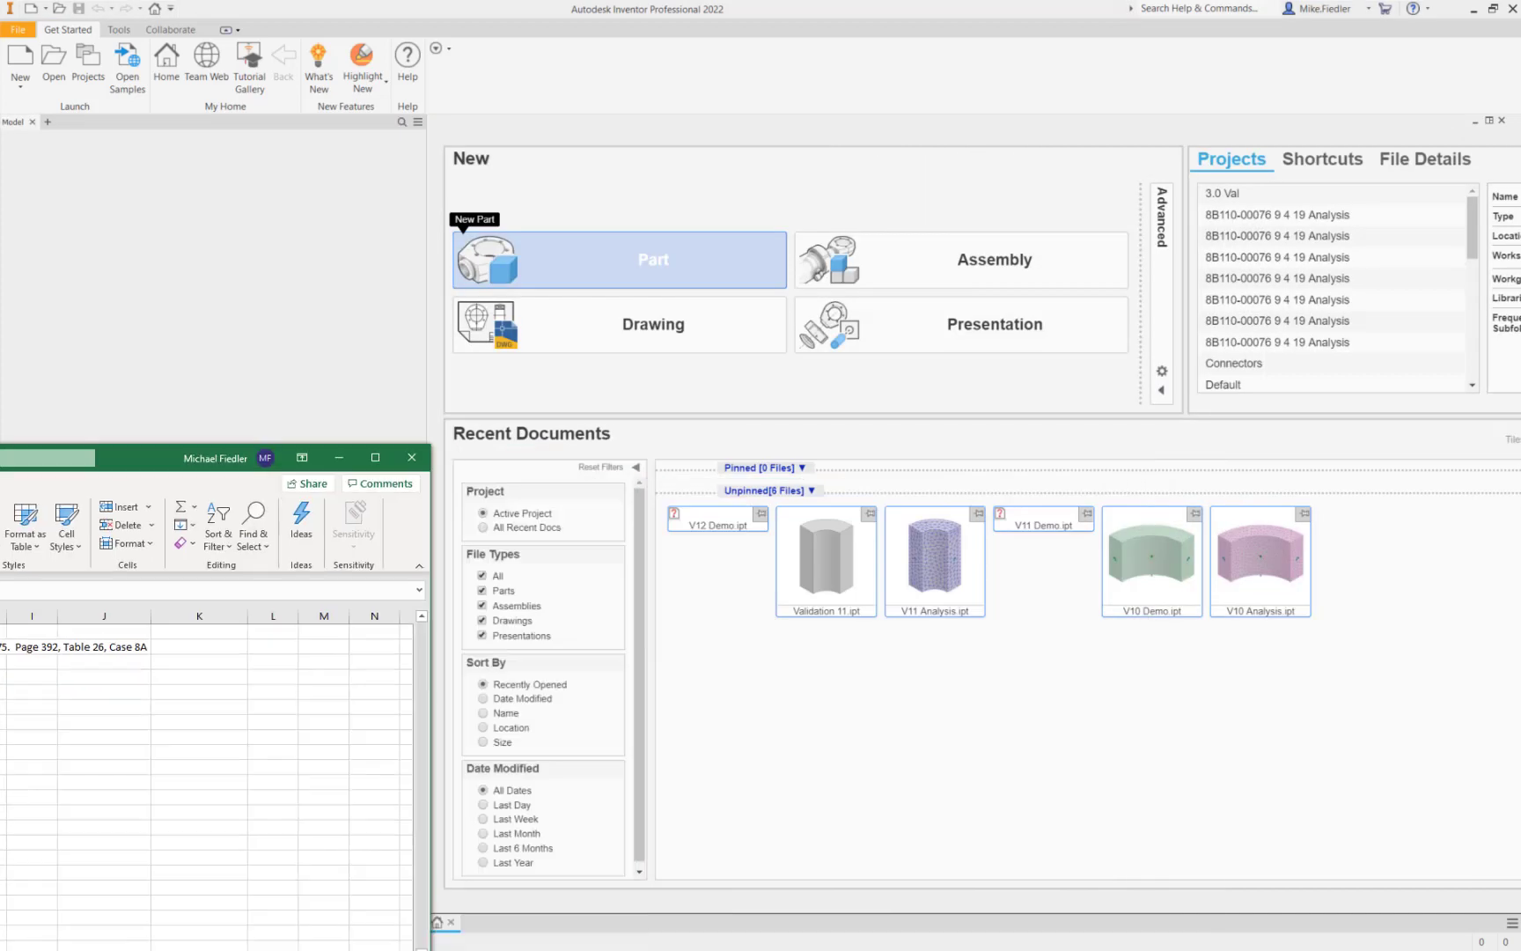
left_click(619, 259)
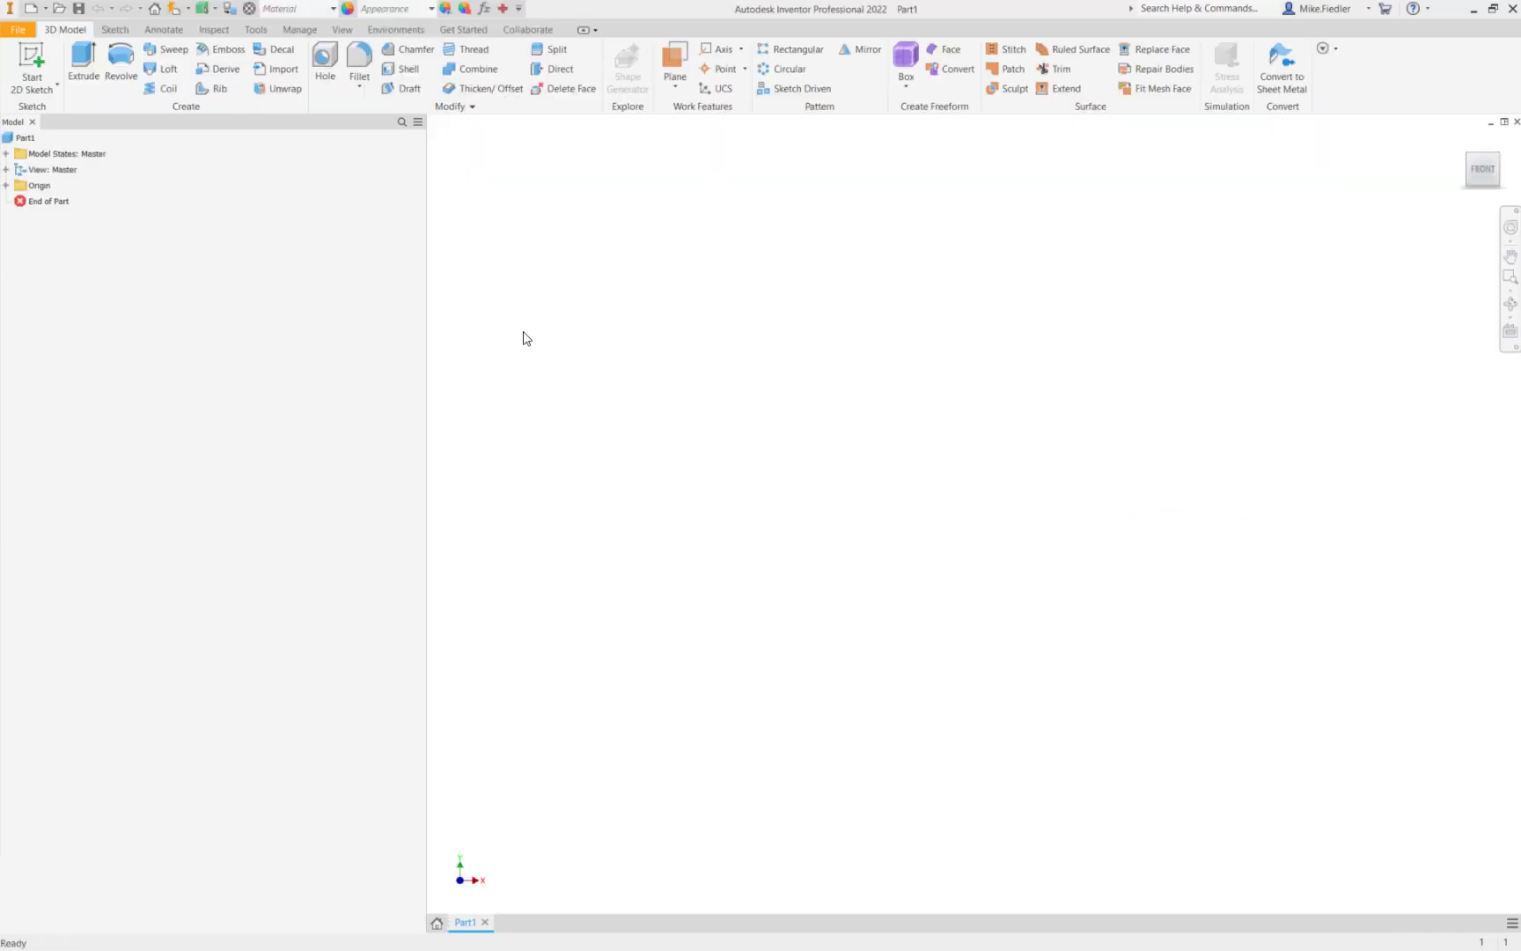
Sketch a 6 by 3 in rectangle on the XY plane with one corner at the origin, and finish the sketch
left_click(55, 77)
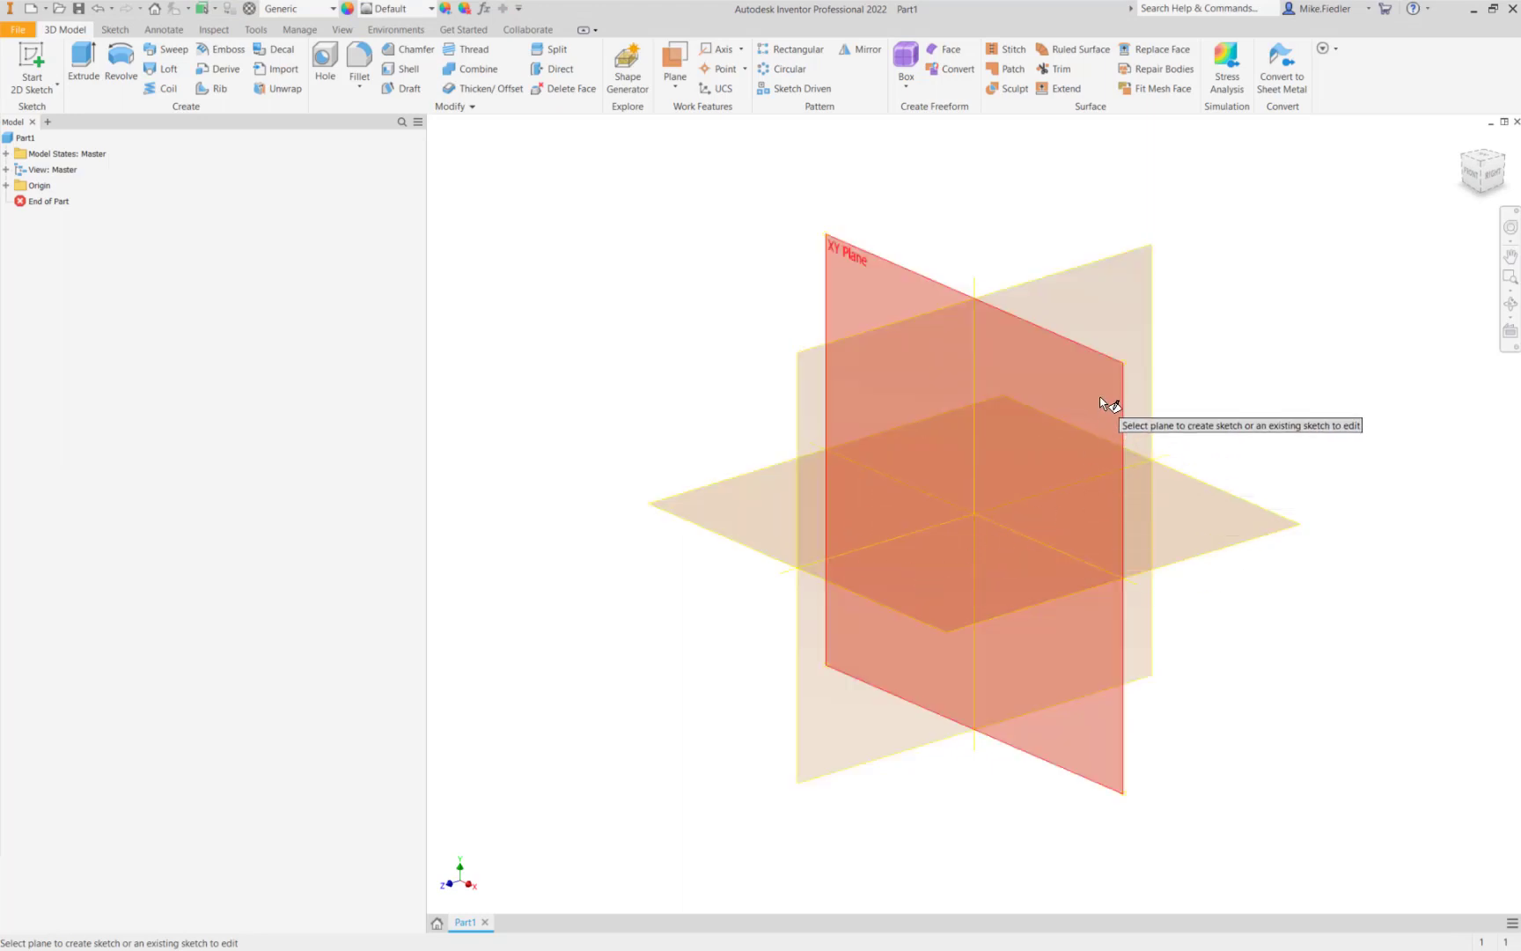
left_click(1101, 398)
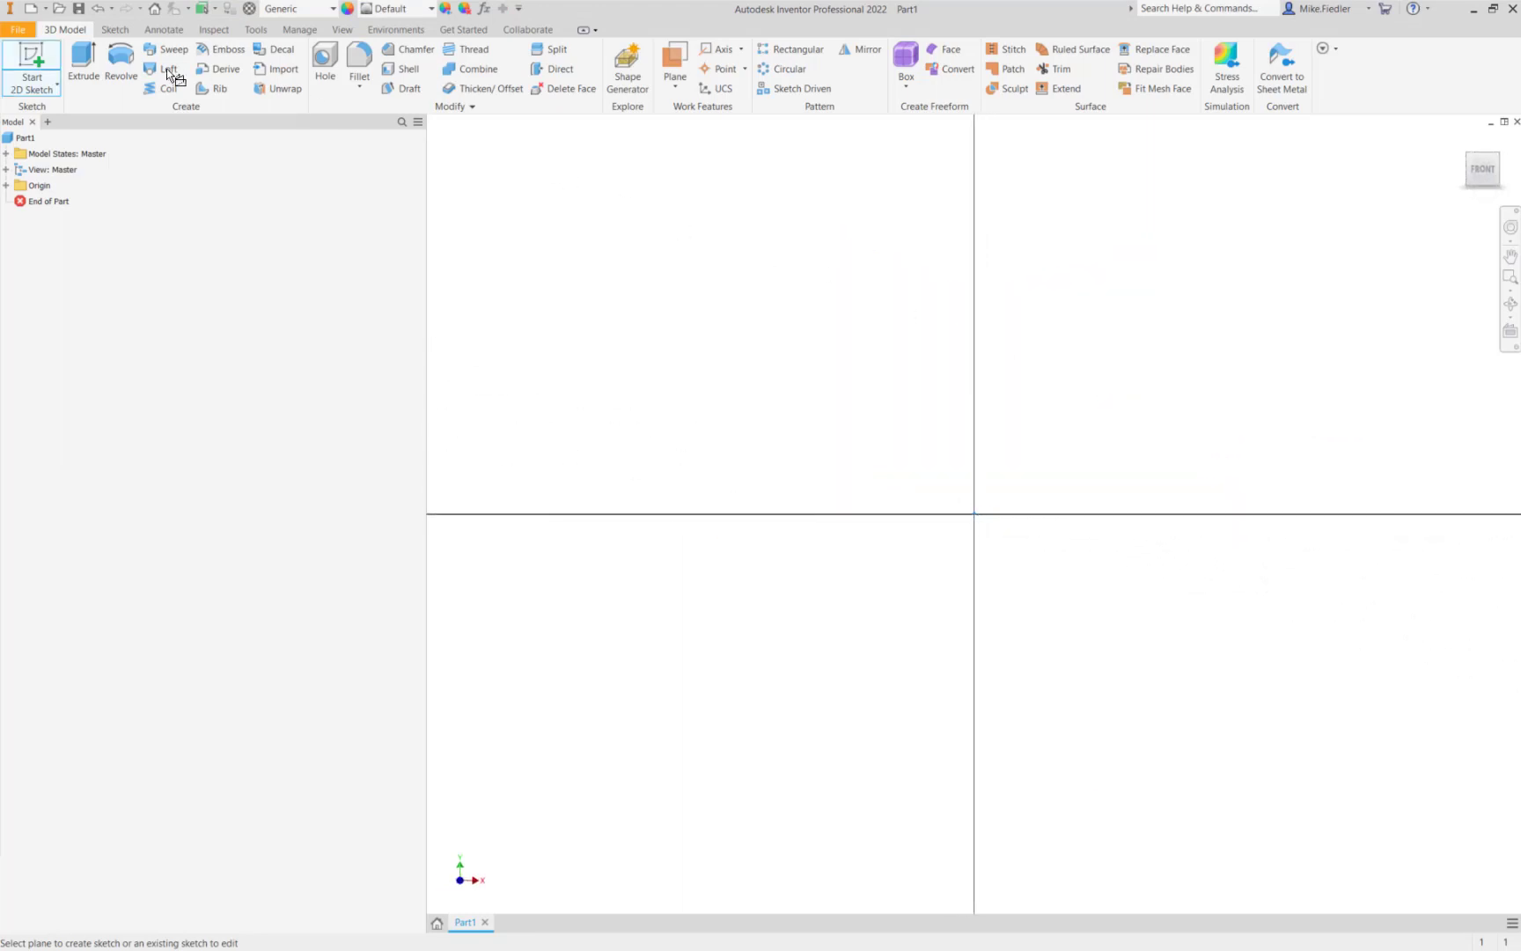
left_click(201, 59)
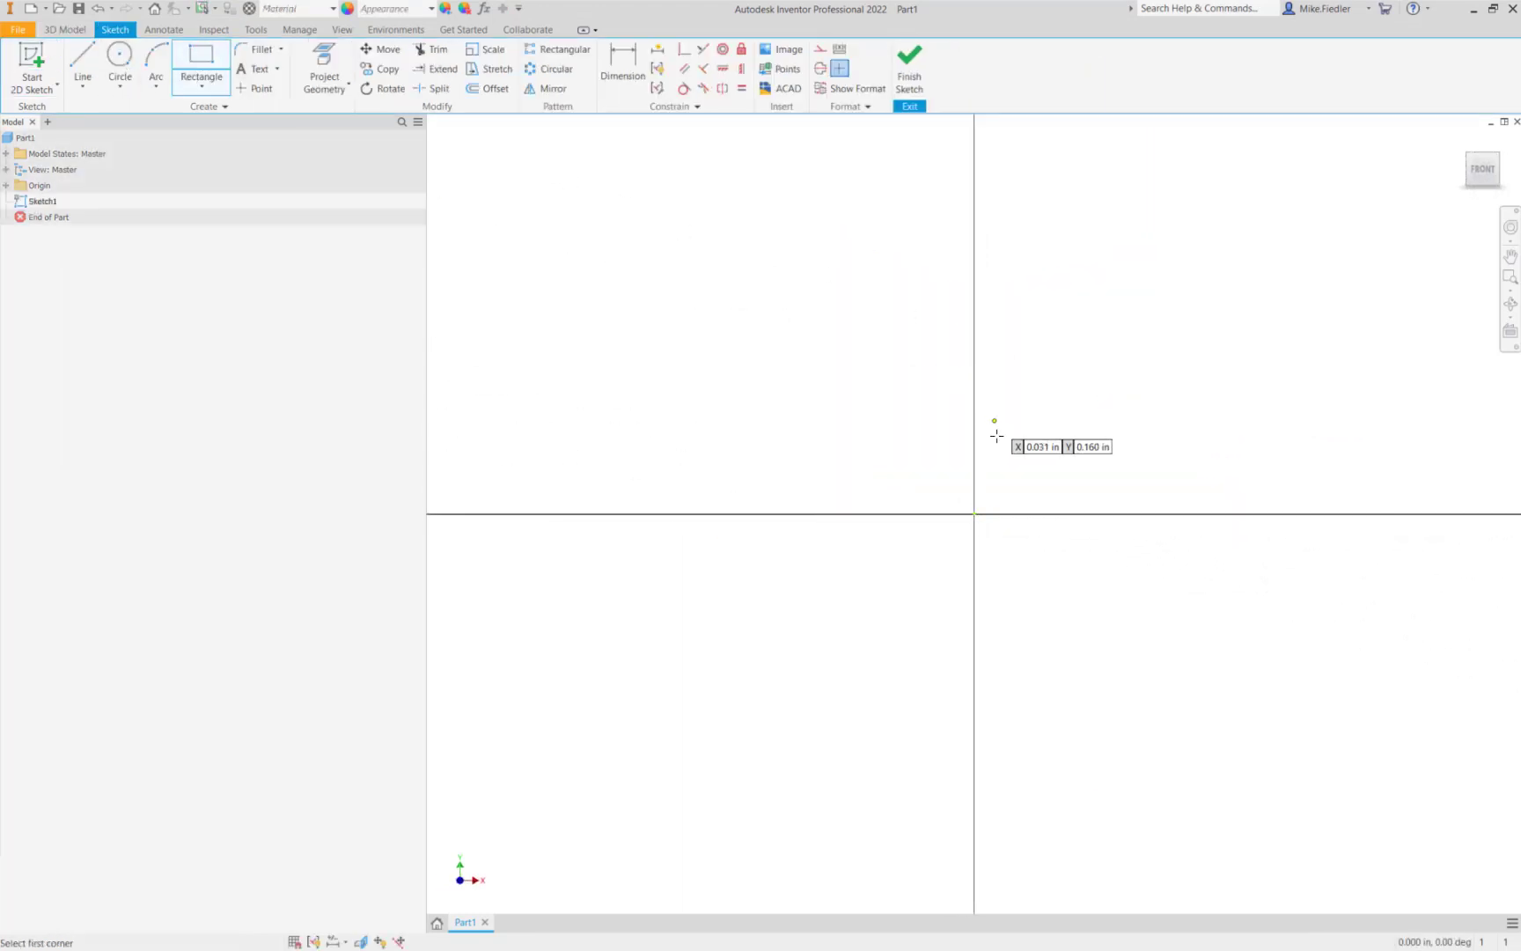
left_click(974, 513)
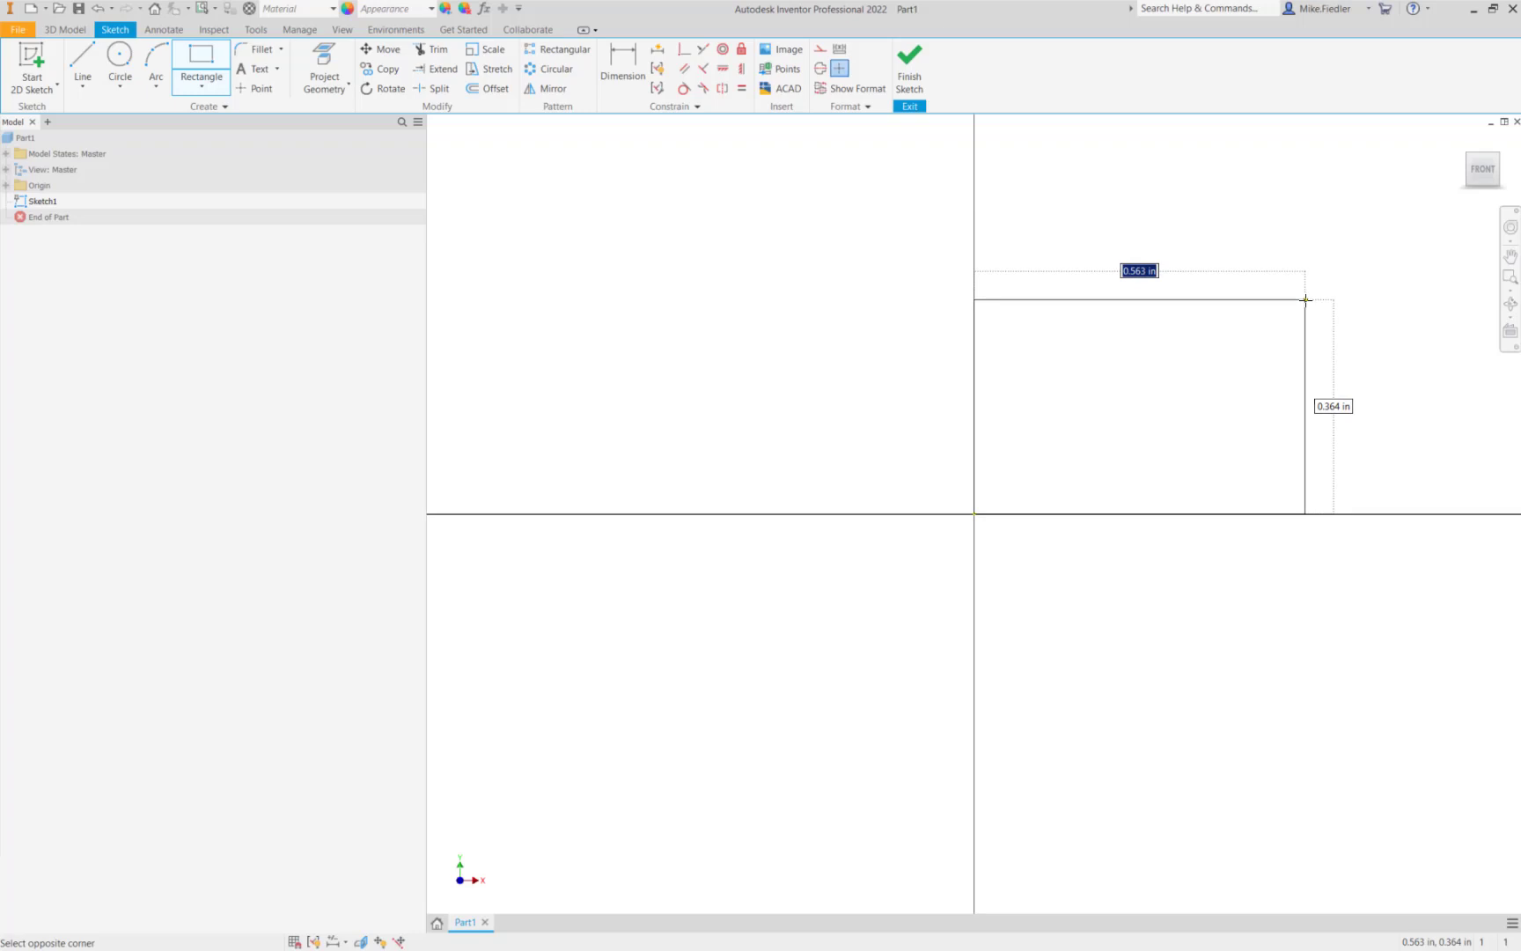
type("6")
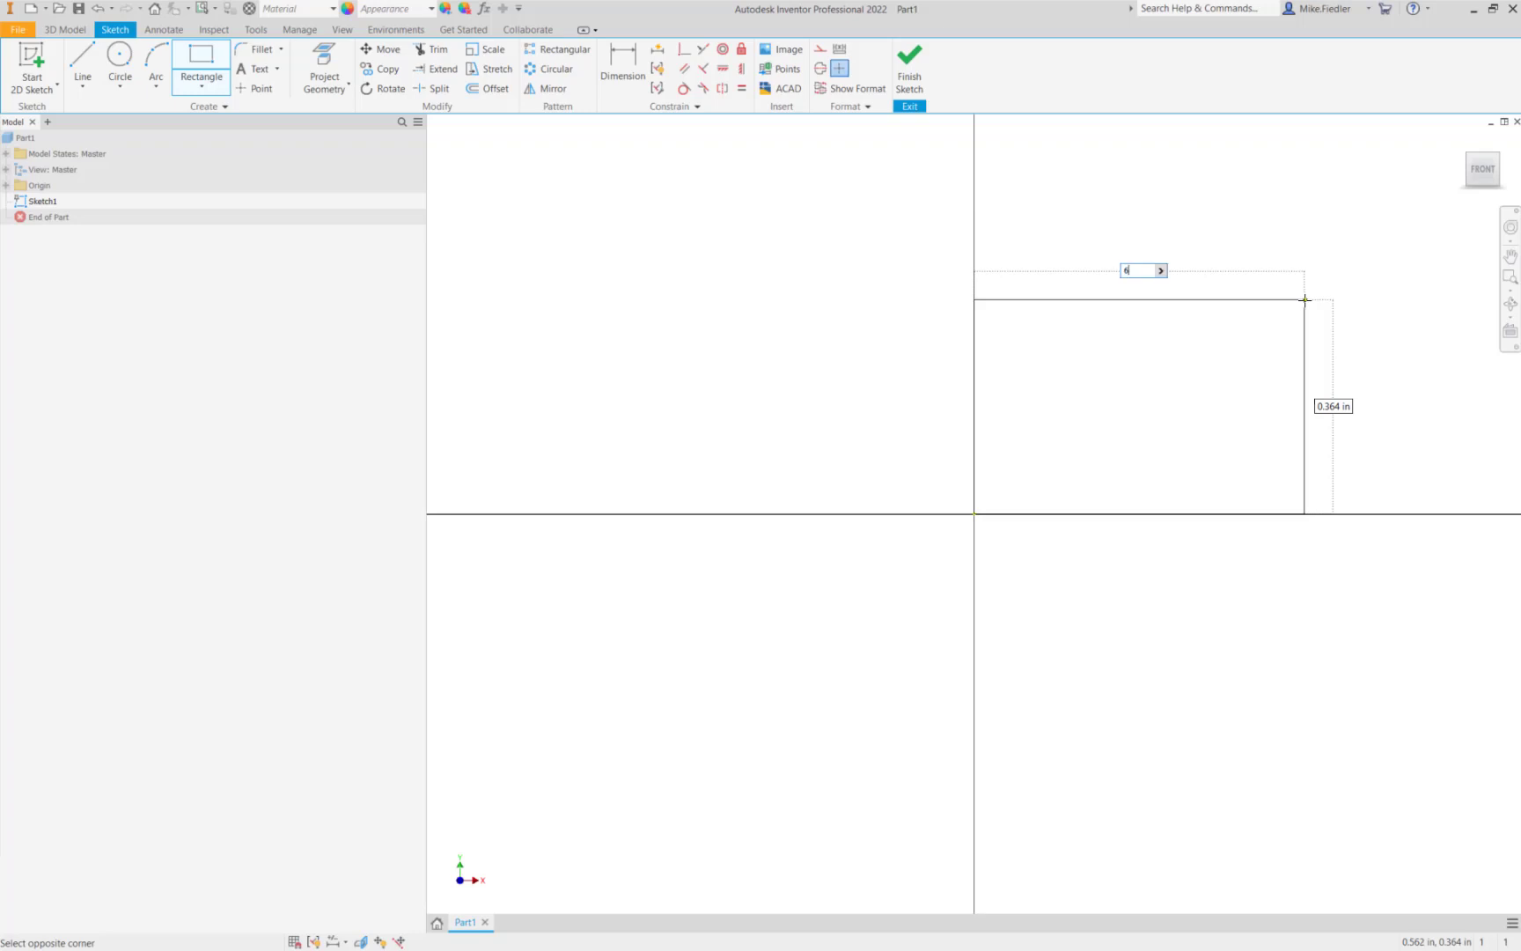
key("Tab")
type("3")
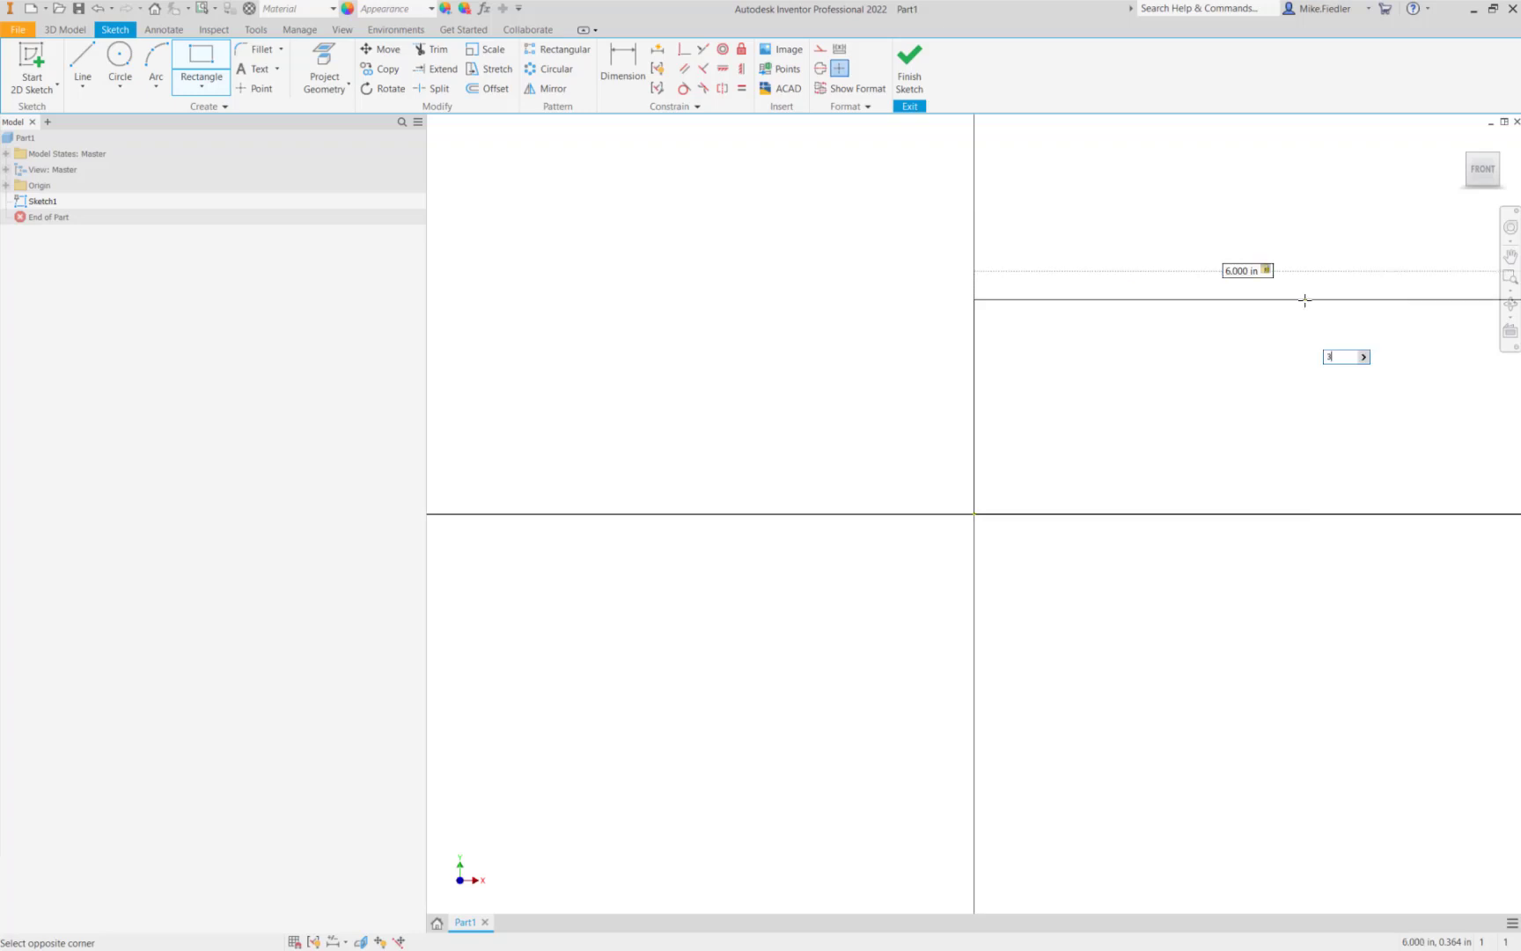
key("Return")
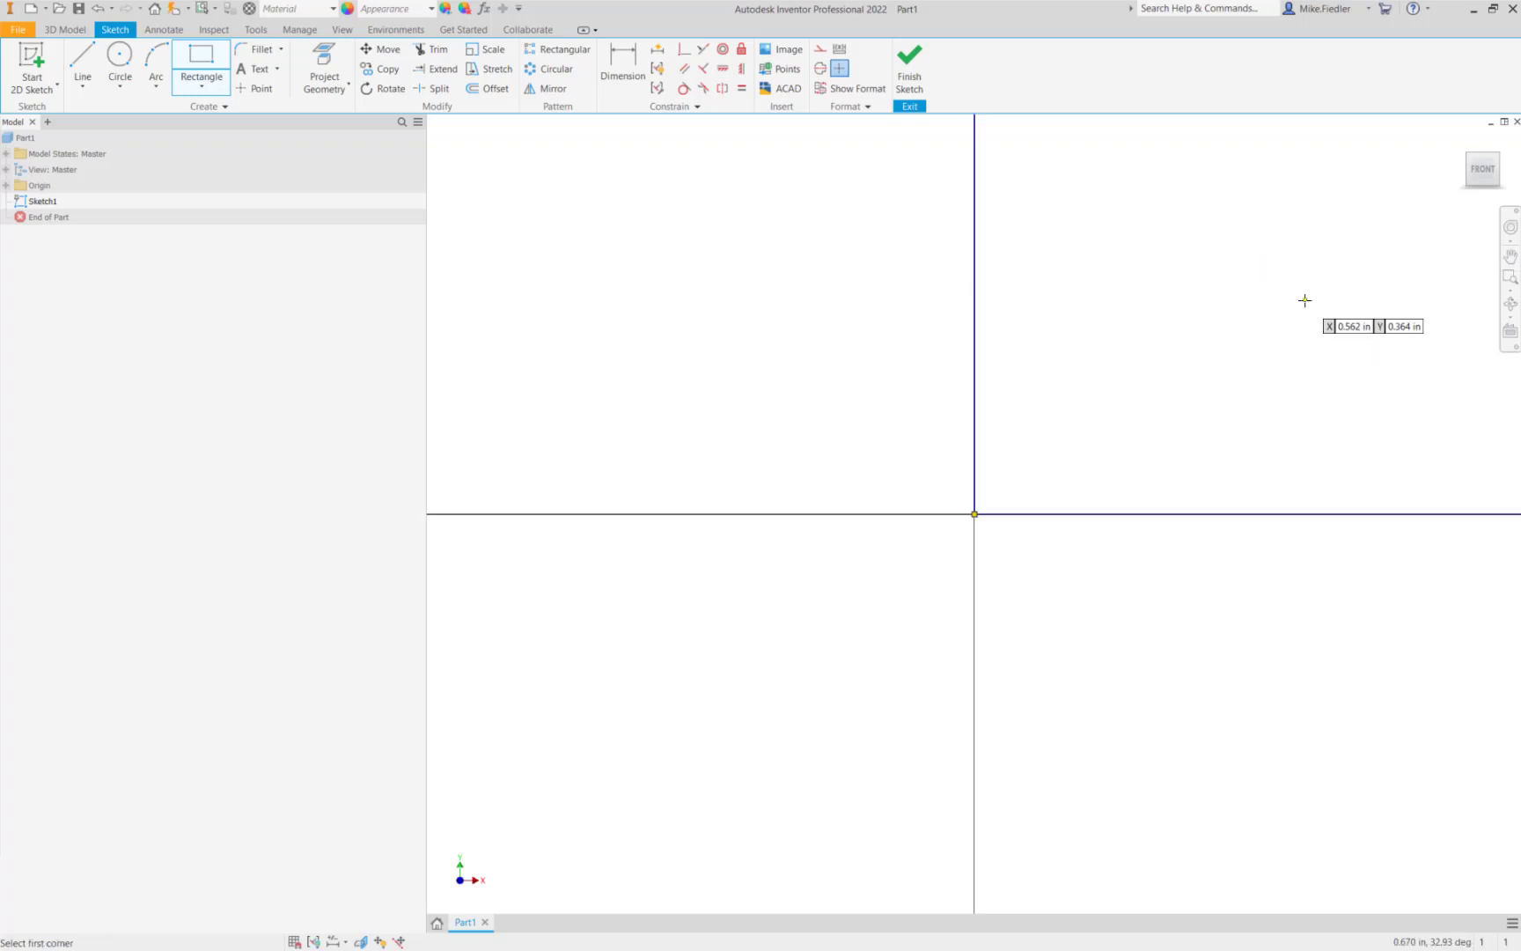
scroll(858, 584, "up", 5)
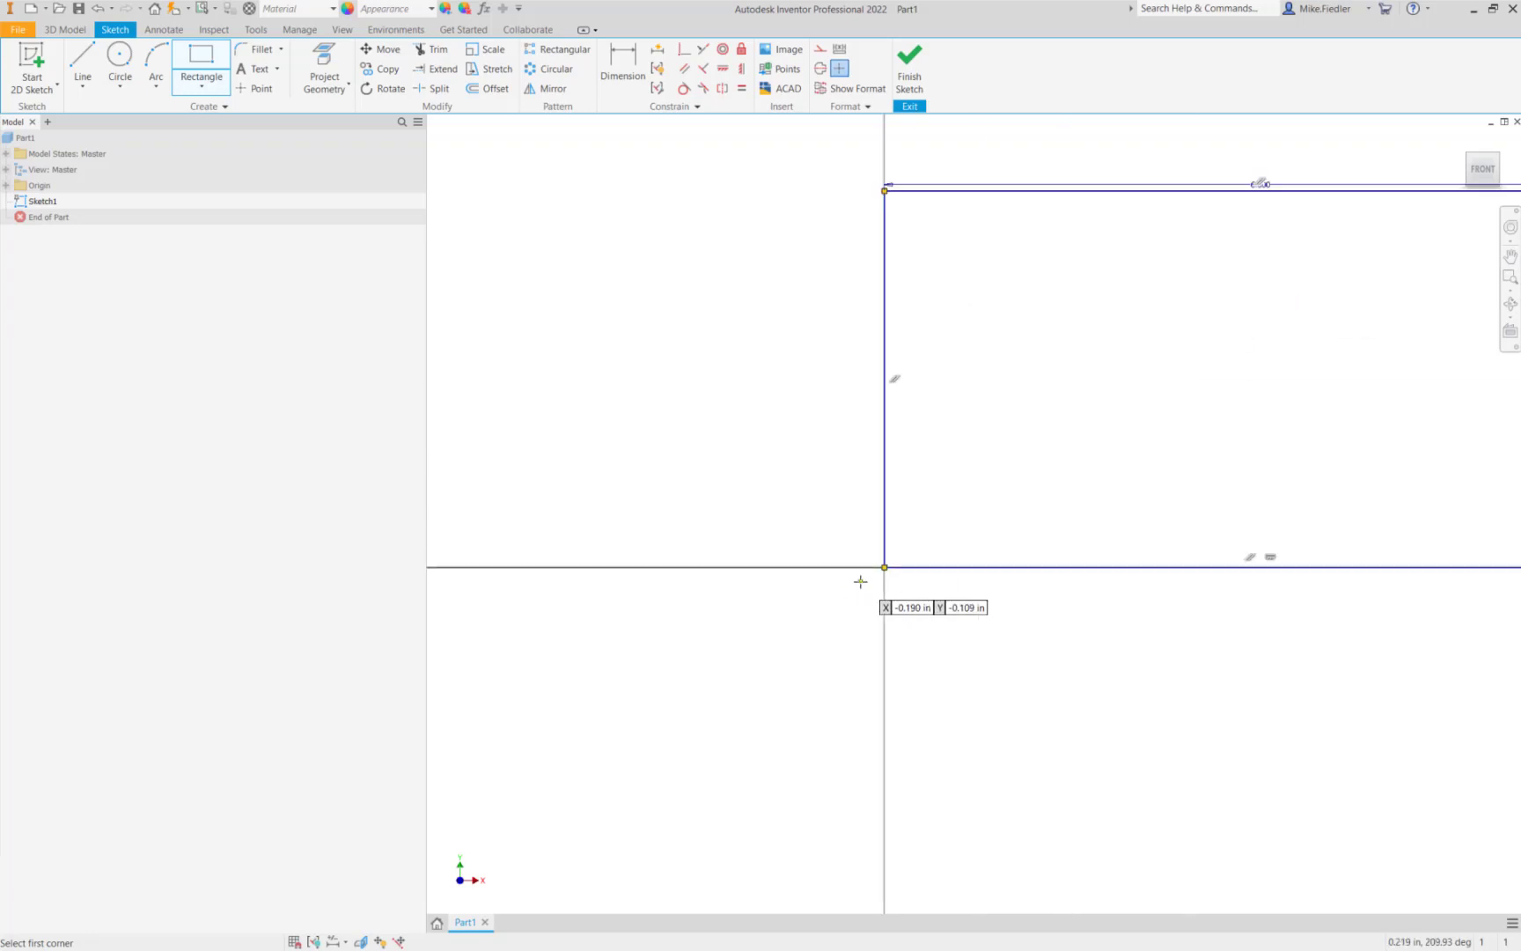
scroll(1029, 534, "down", 3)
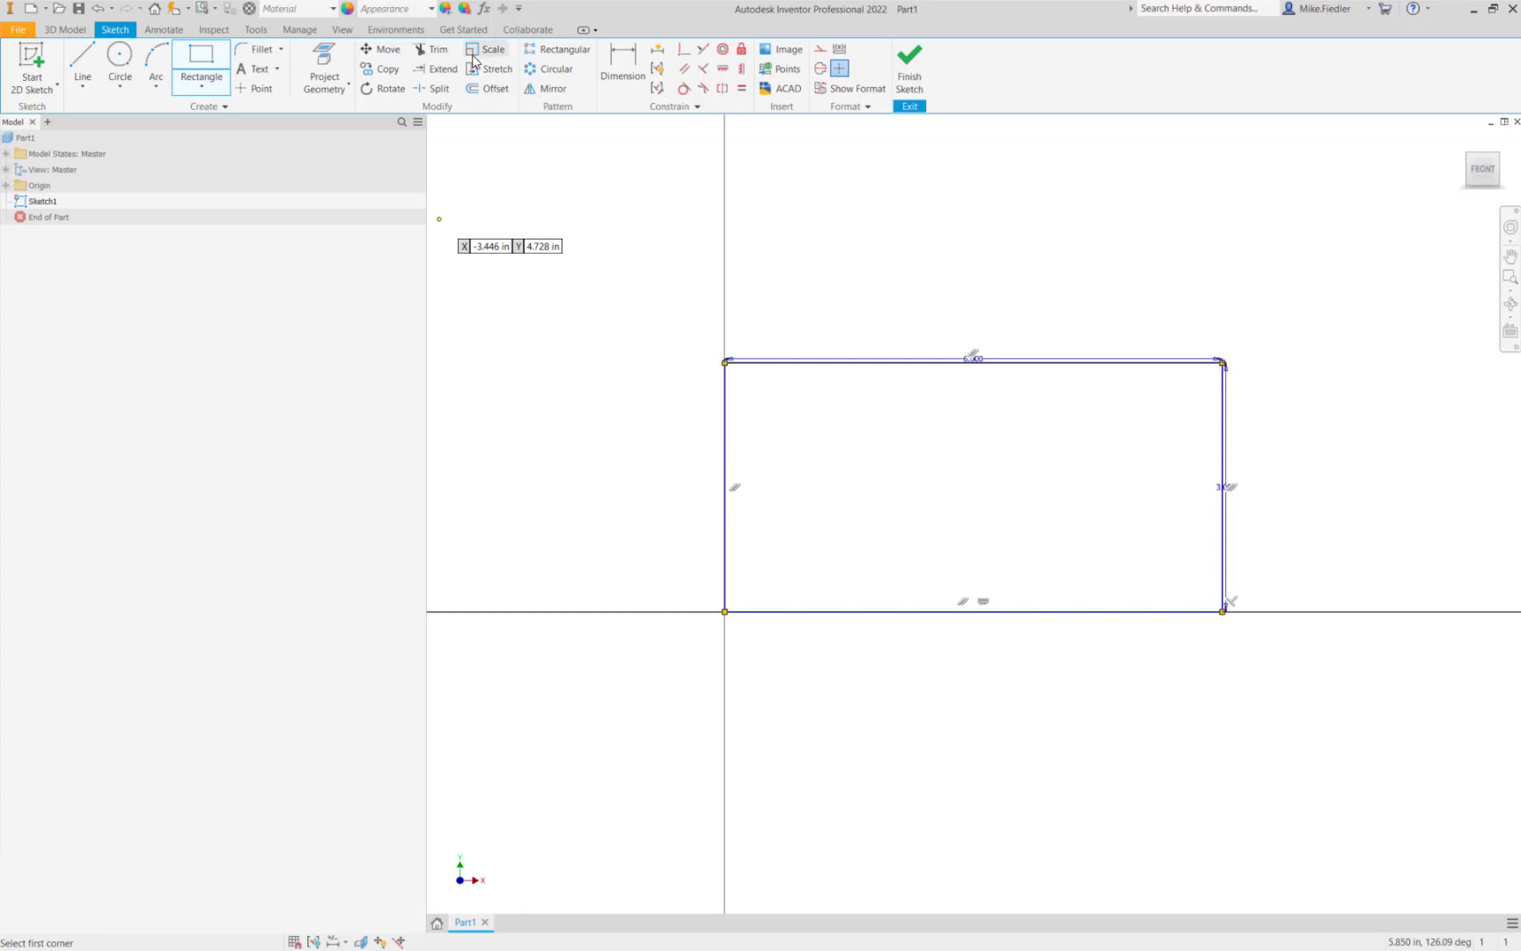
left_click(902, 78)
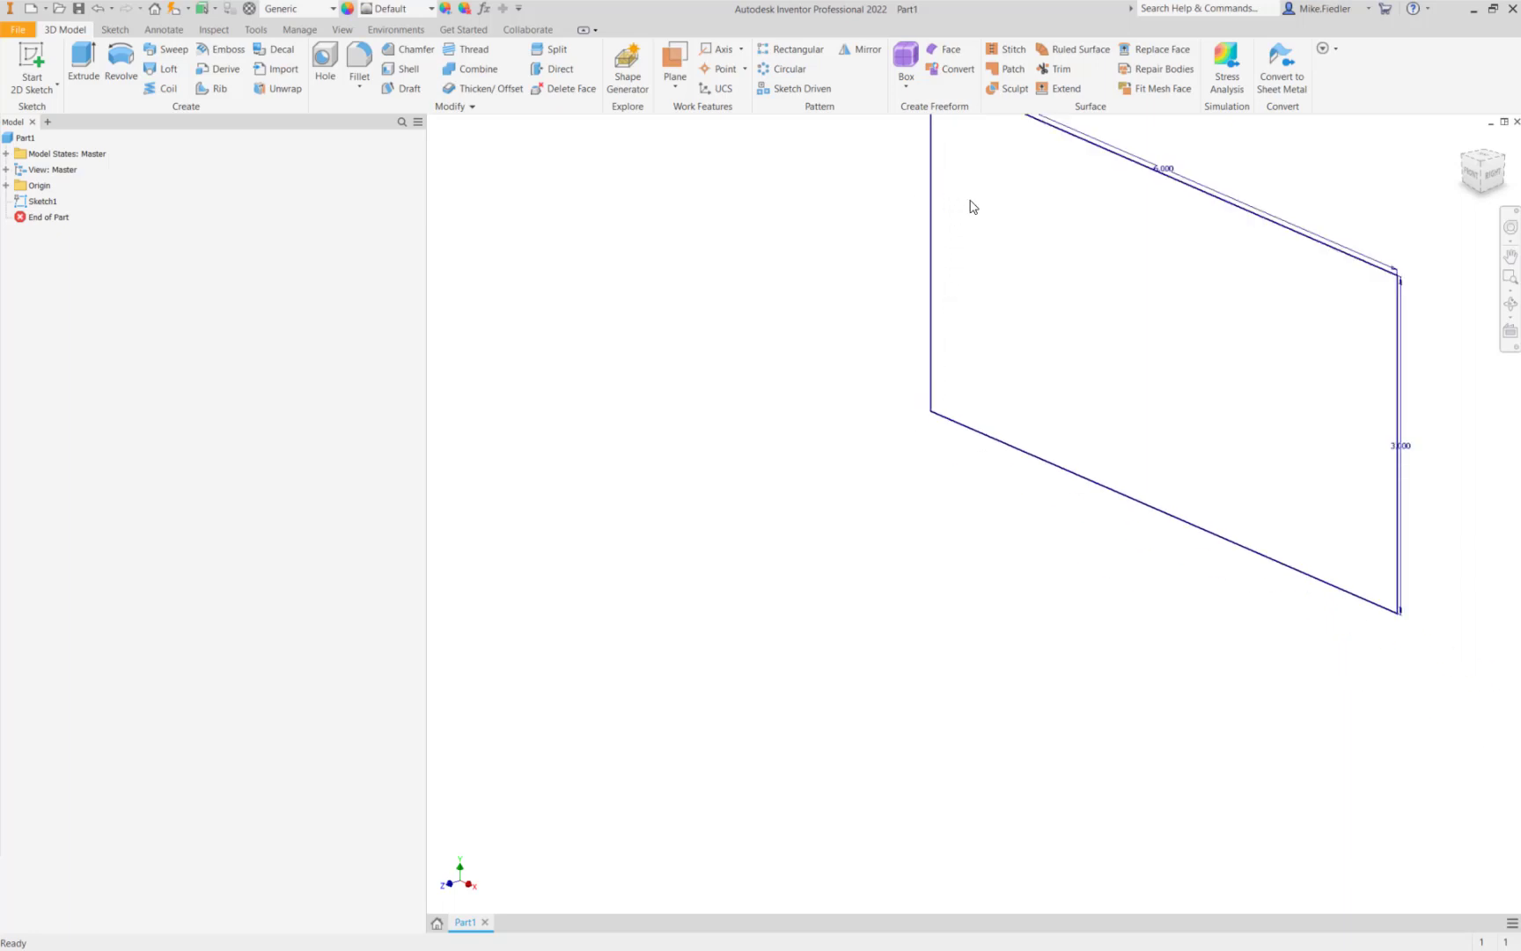
Create a boundary patch surface from the rectangular sketch profile
left_click(1006, 71)
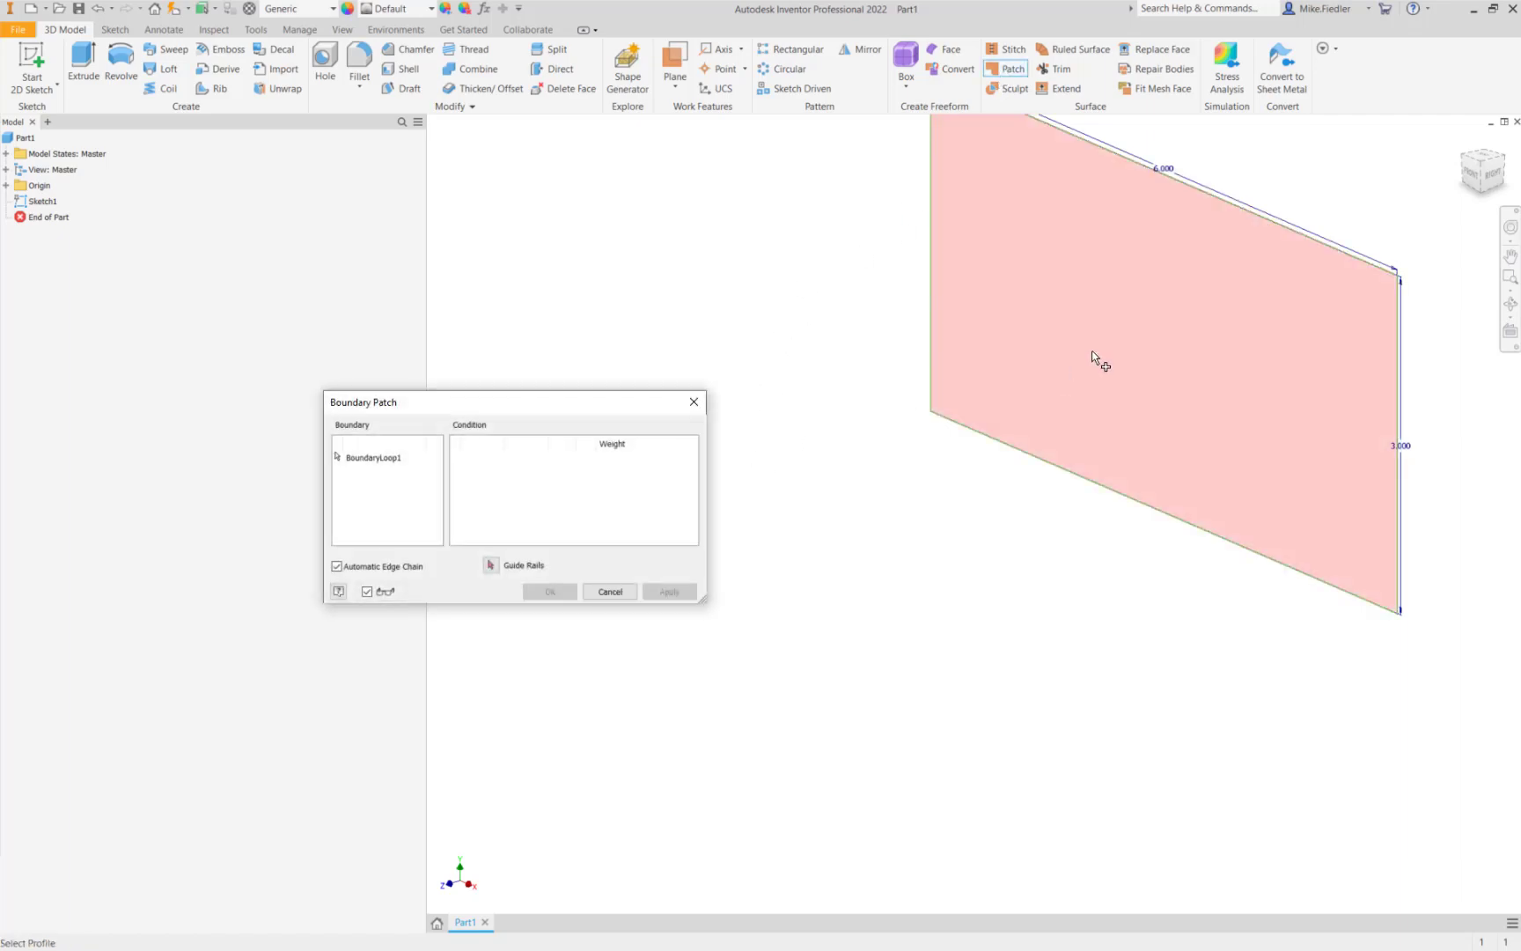
left_click(1092, 354)
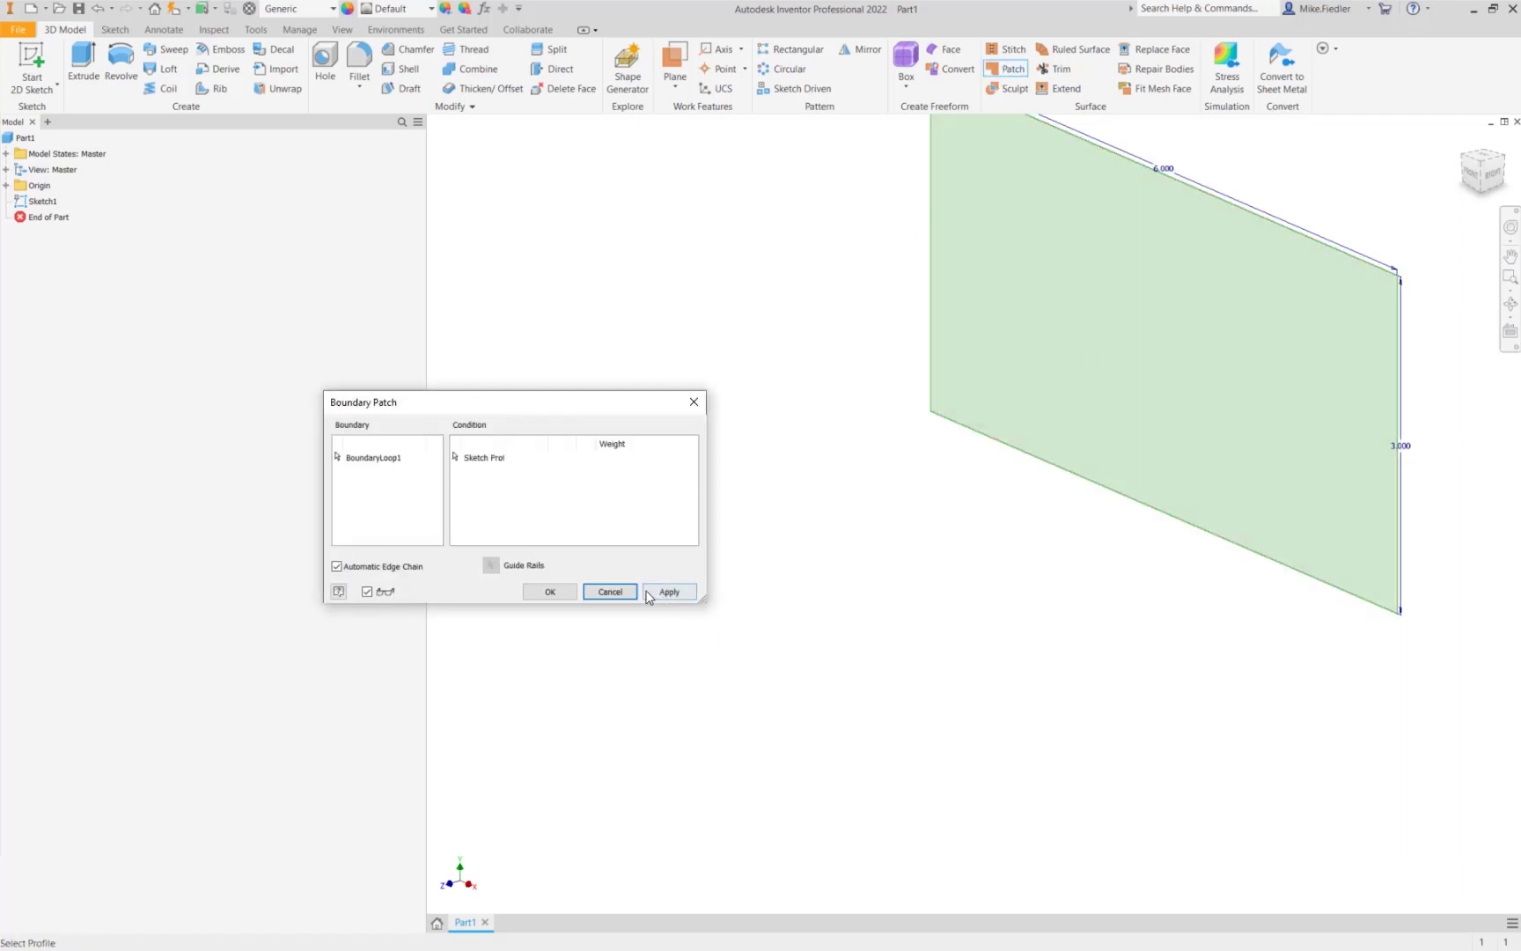
left_click(550, 592)
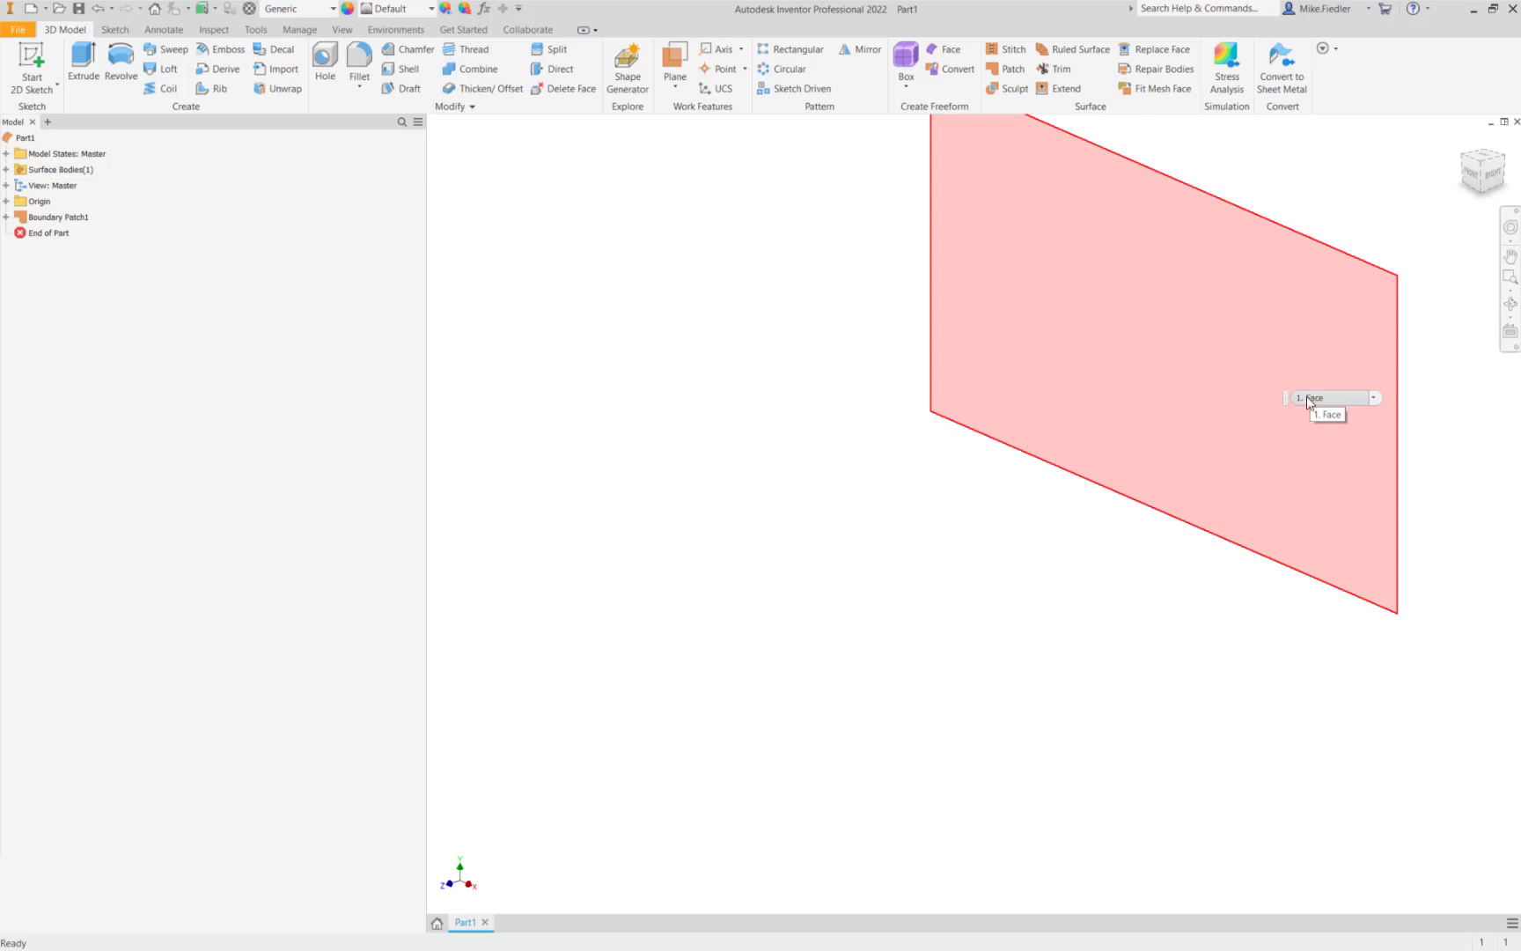
Show the whole surface in an isometric view and enter the Autodesk Inventor Nastran environment
left_click(1464, 148)
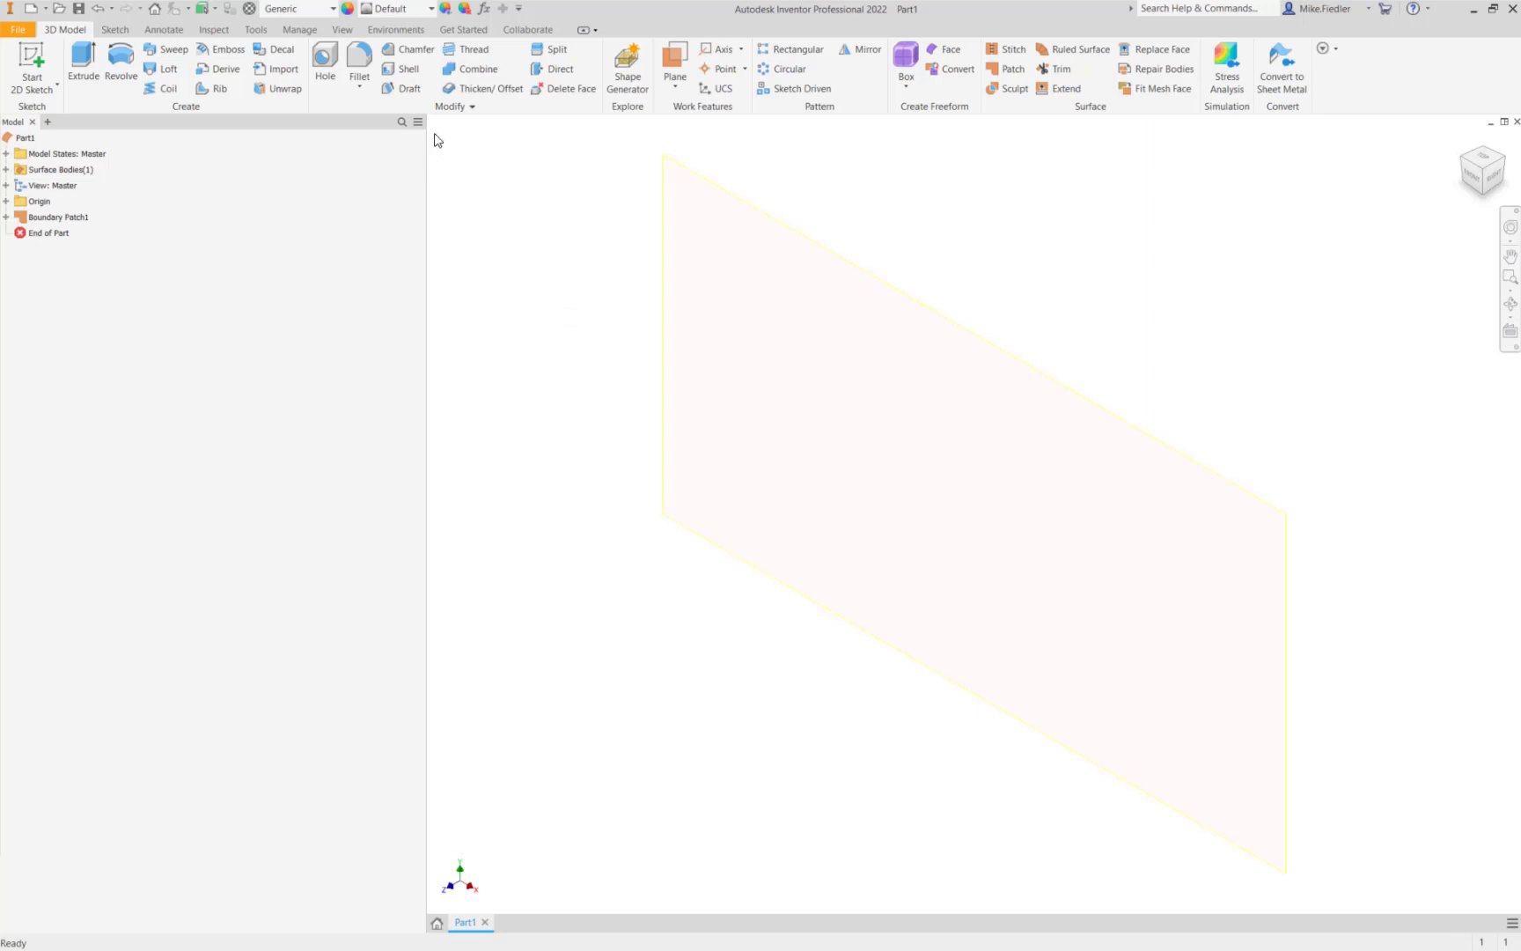
left_click(396, 29)
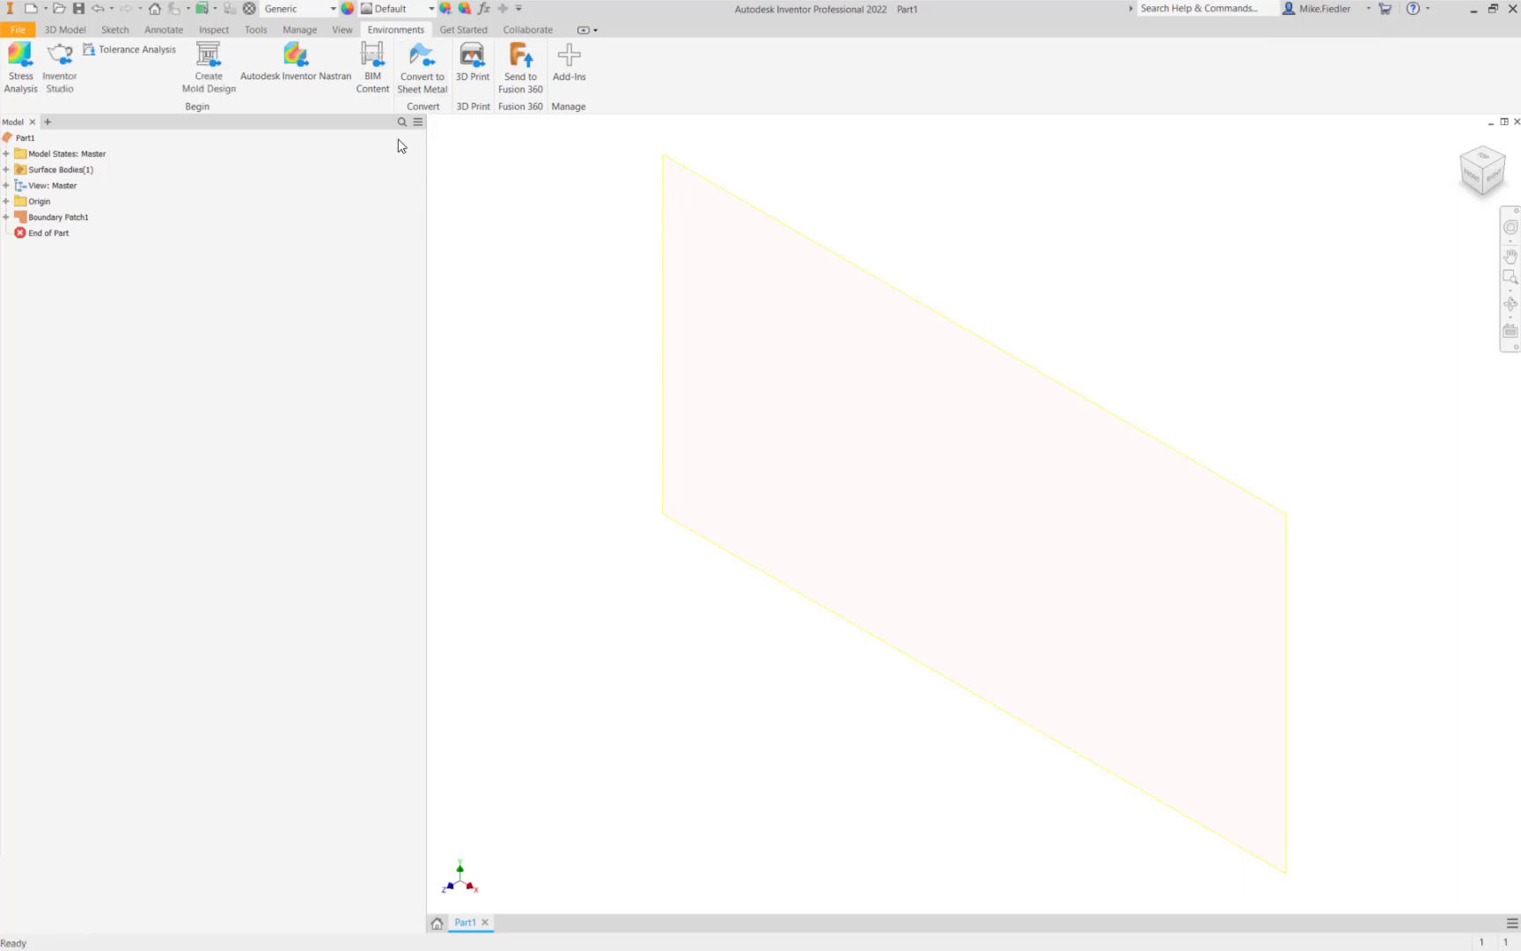
left_click(303, 77)
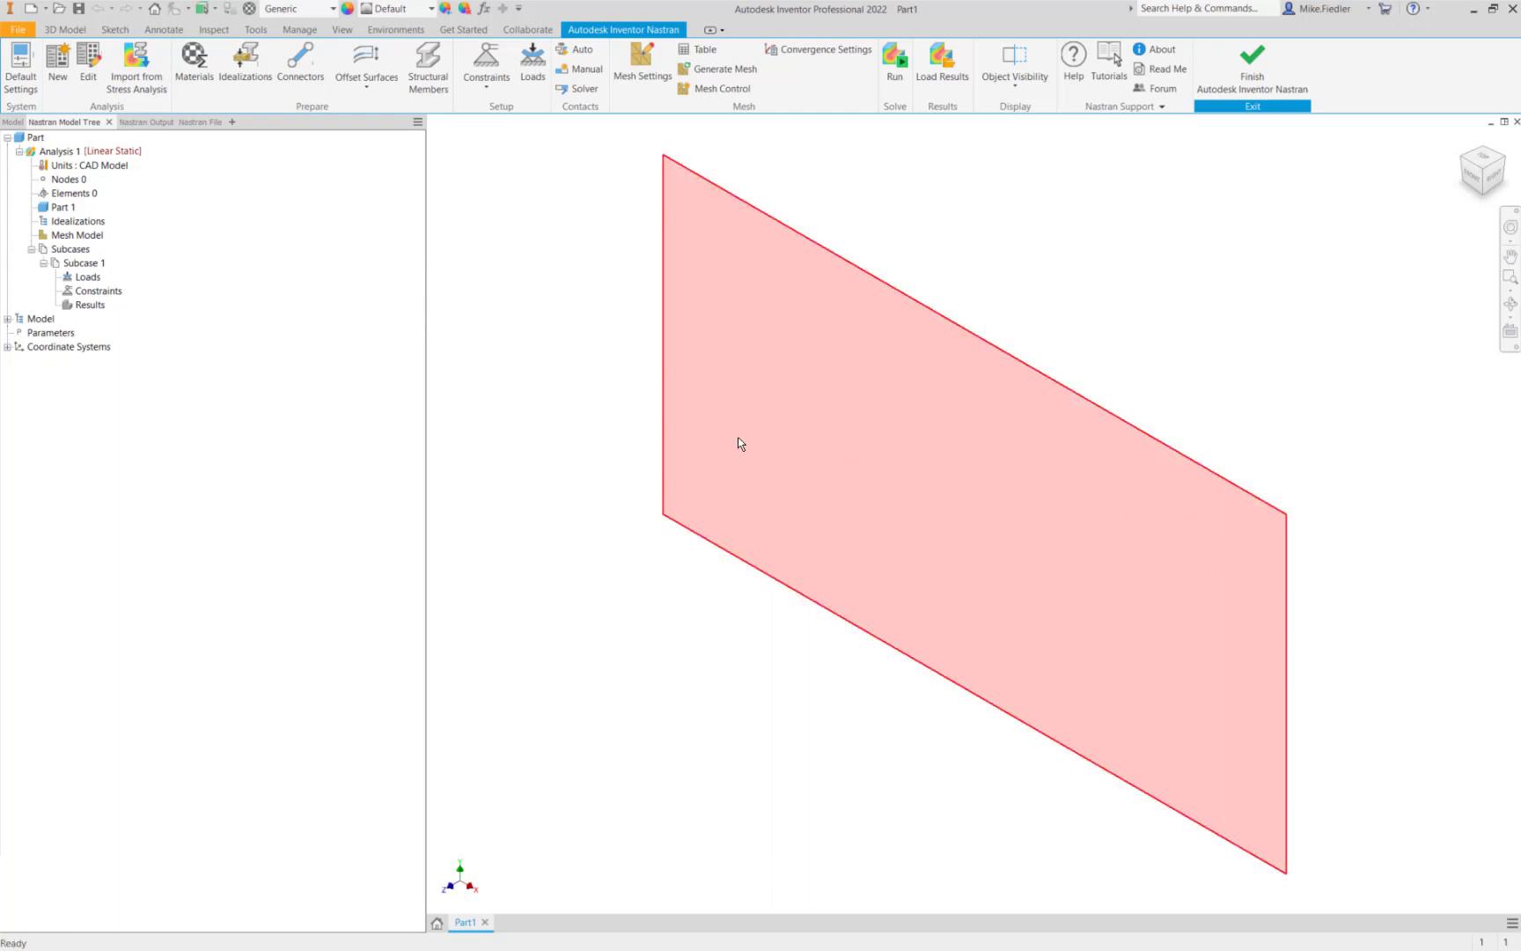
Start a new idealization with shell elements and a standard thickness of 0.25 in
left_click(246, 66)
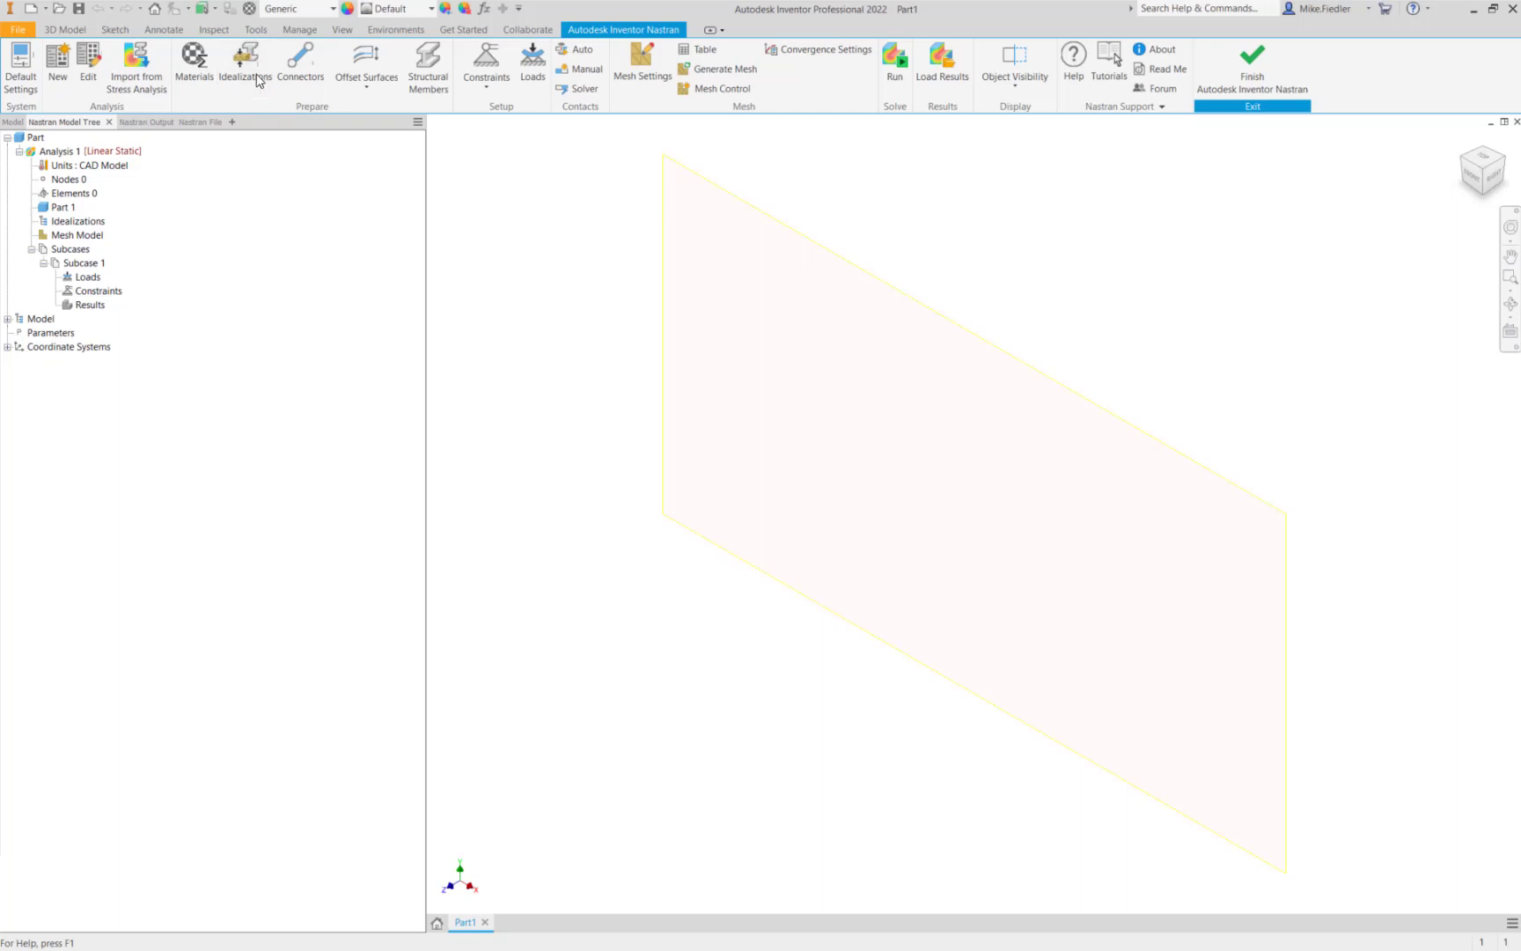
left_click_drag(404, 290, 726, 264)
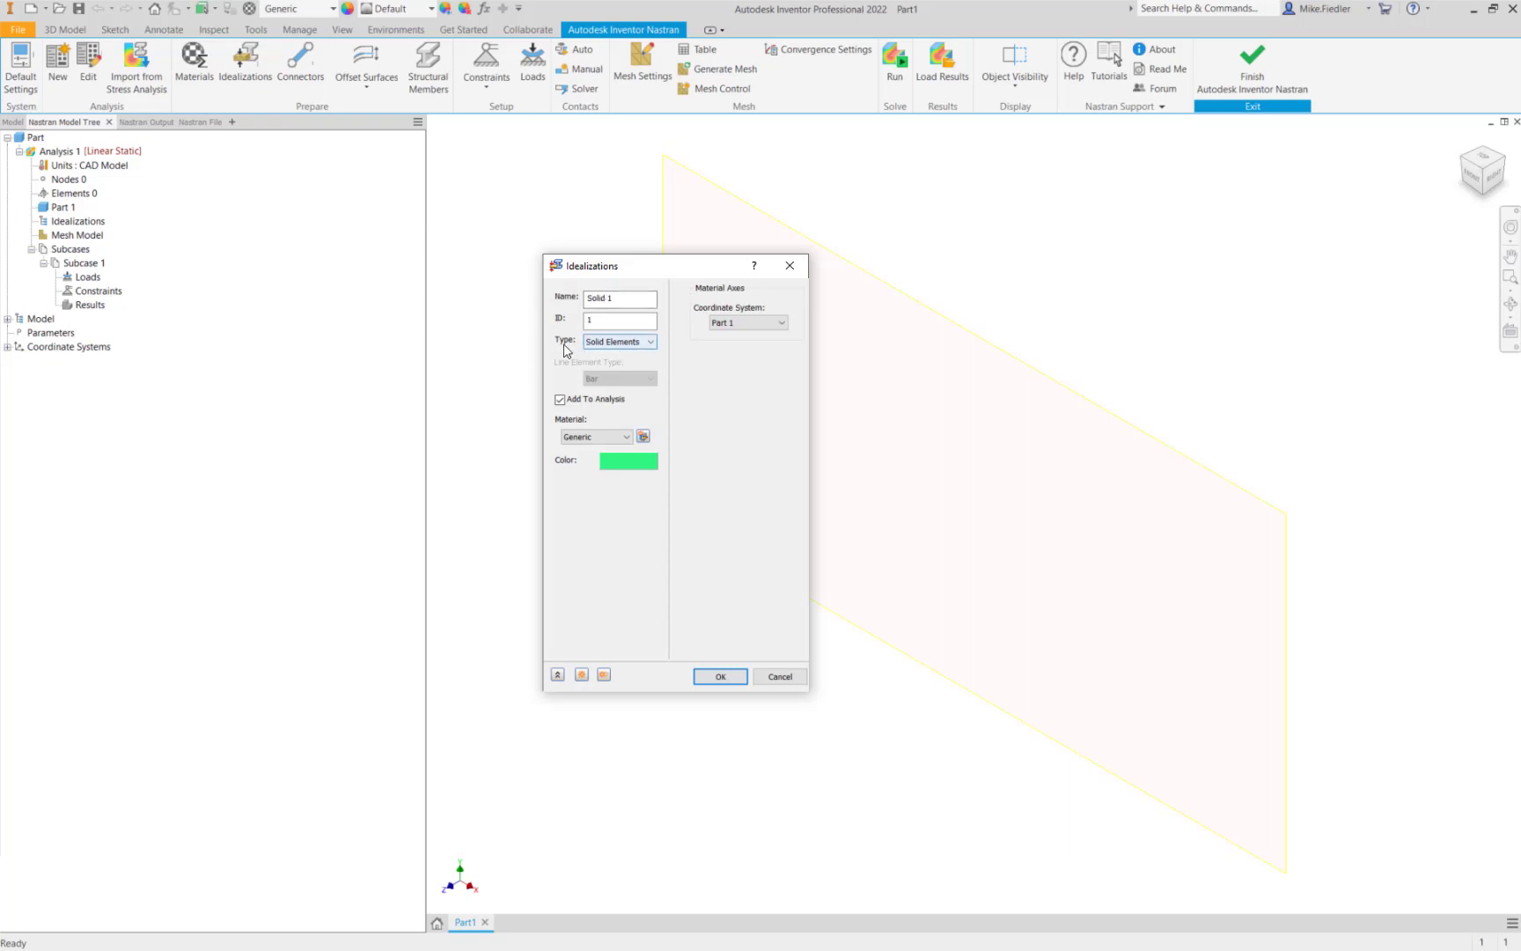
left_click(640, 343)
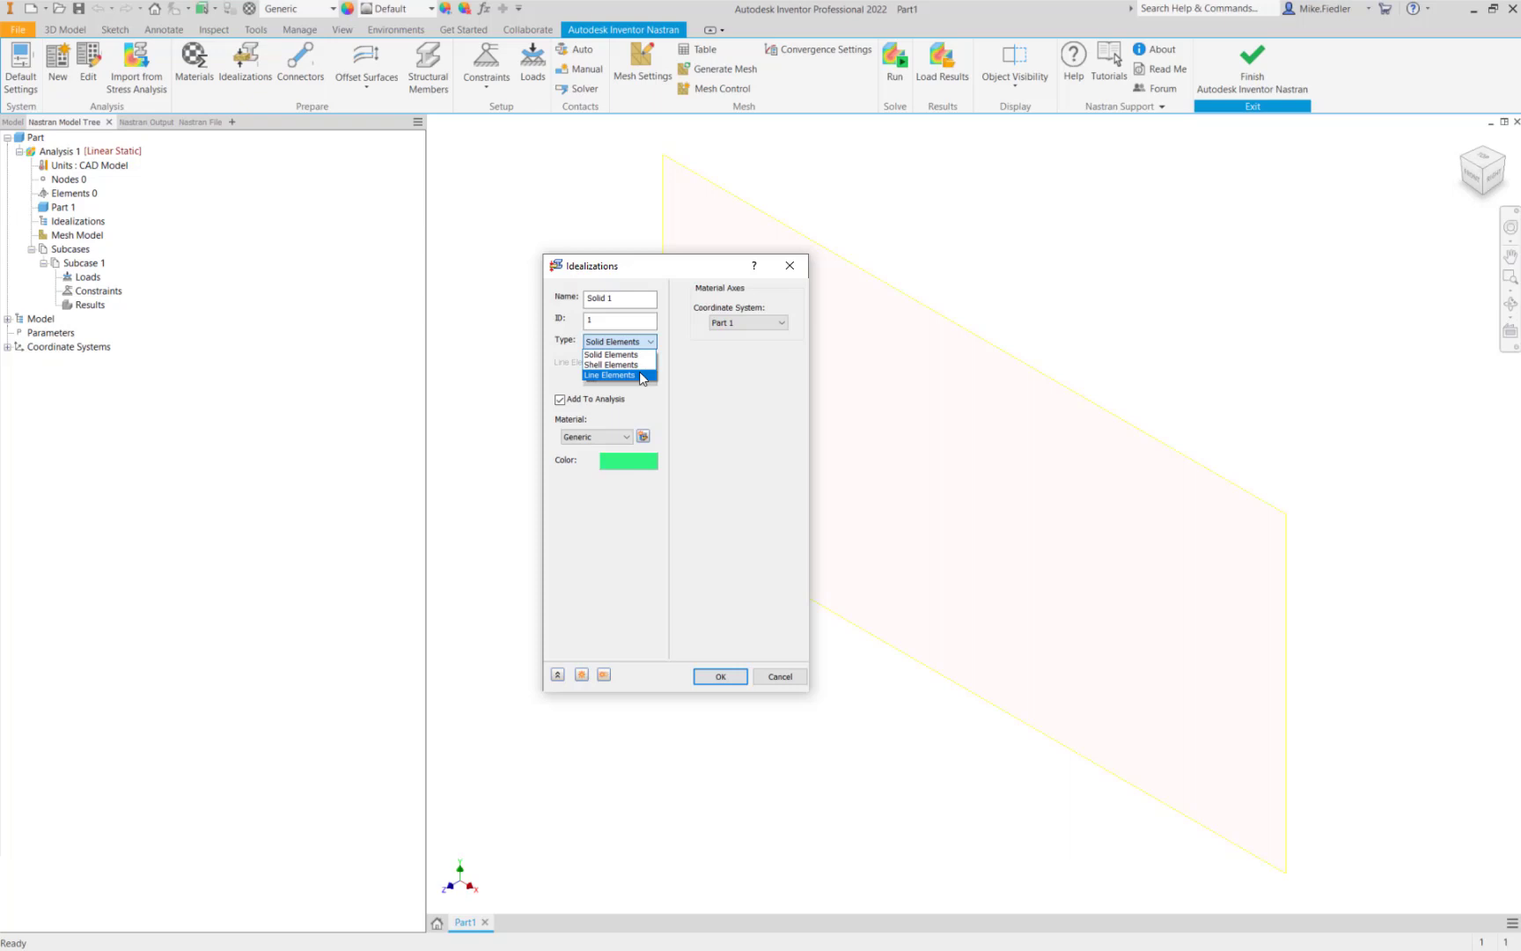
left_click(616, 364)
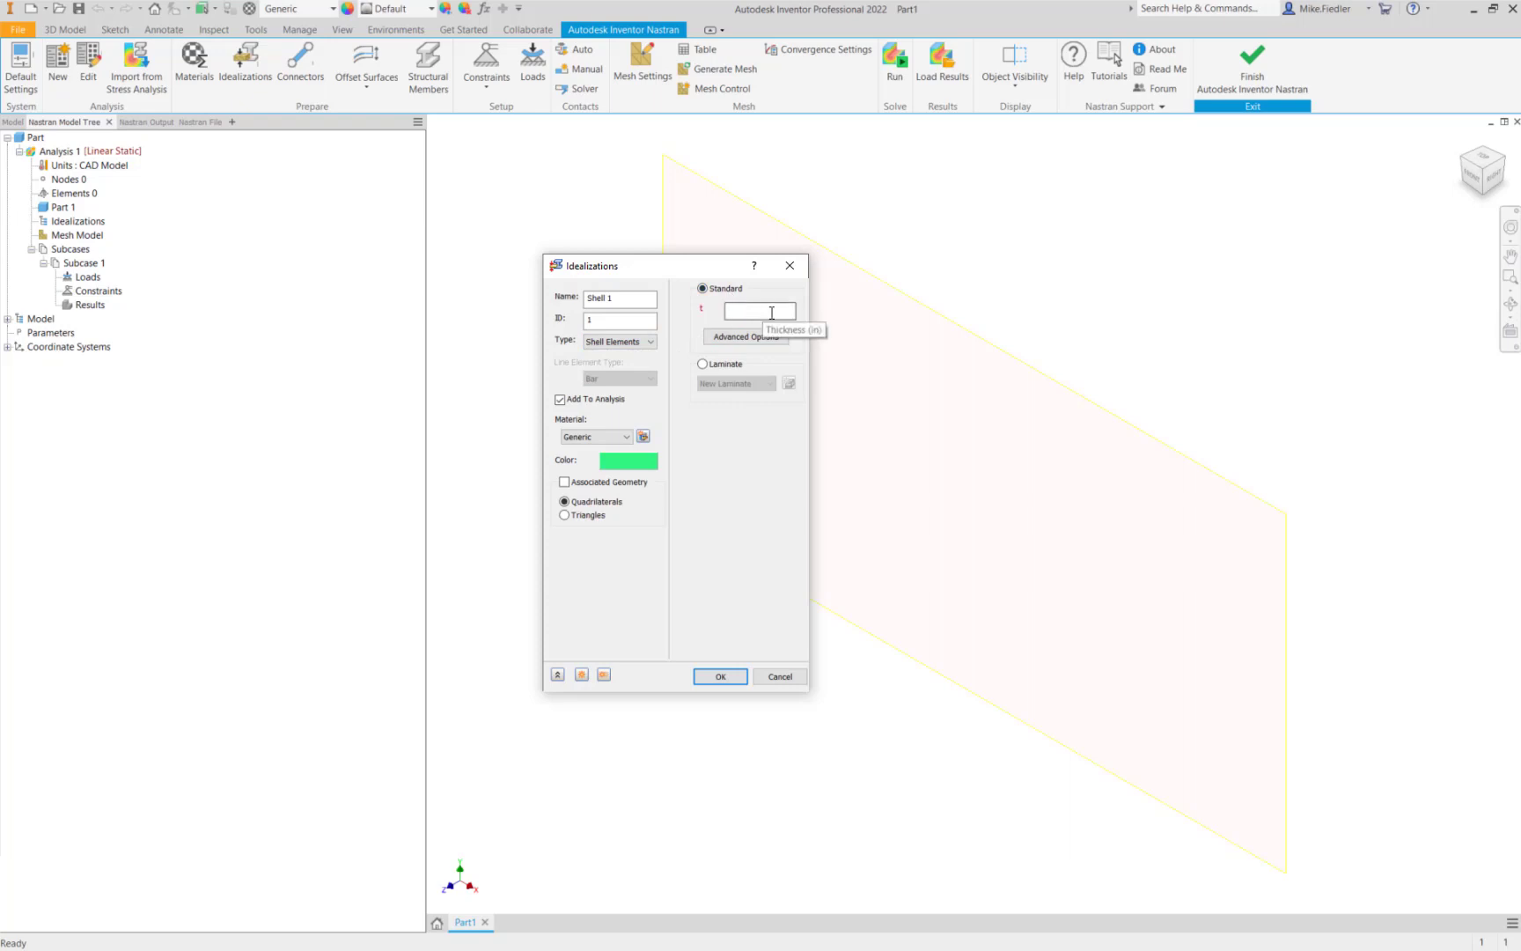
left_click(760, 308)
type("0.25")
left_click(755, 306)
Load Steel ASTM A36 from the Autodesk Material Library as the shell idealization's new material
left_click(643, 436)
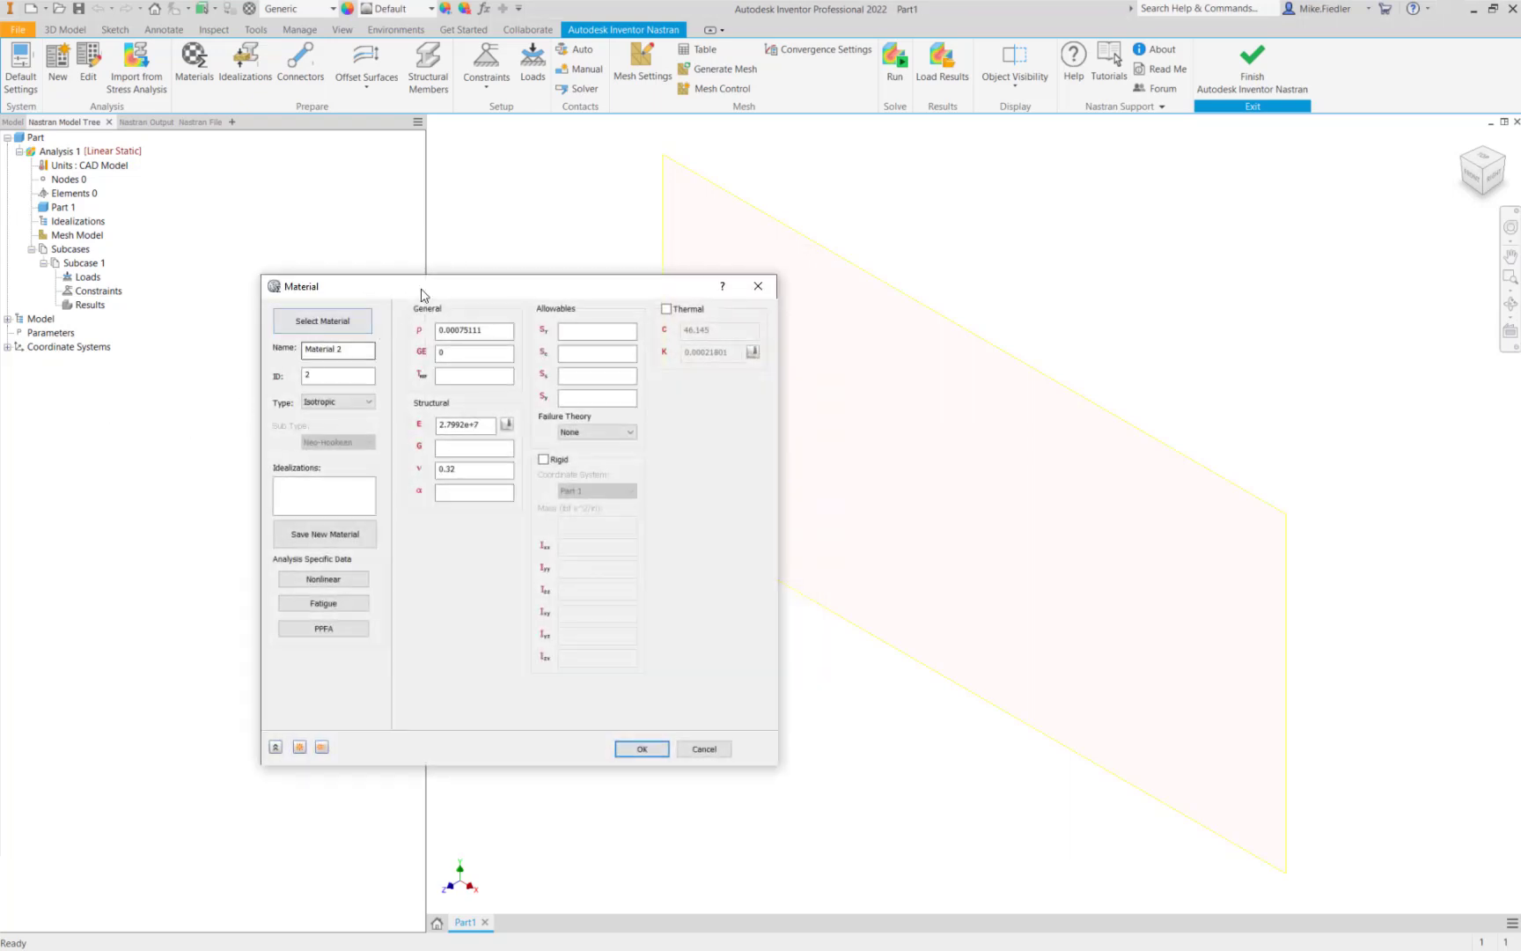
left_click_drag(423, 289, 687, 336)
left_click_drag(789, 348, 829, 291)
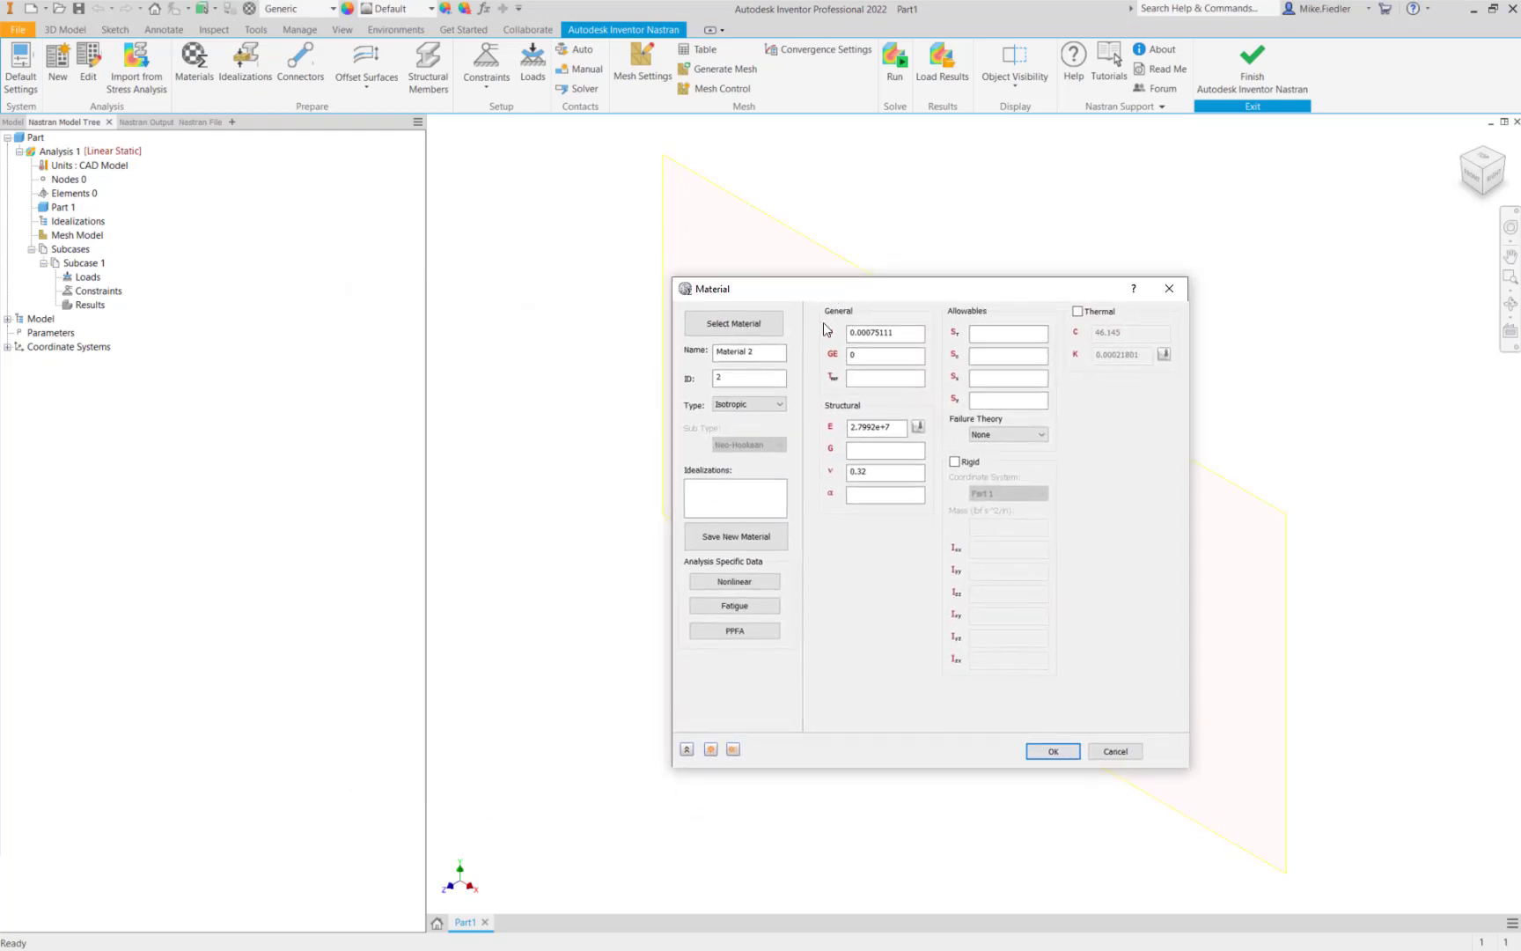
left_click(887, 471)
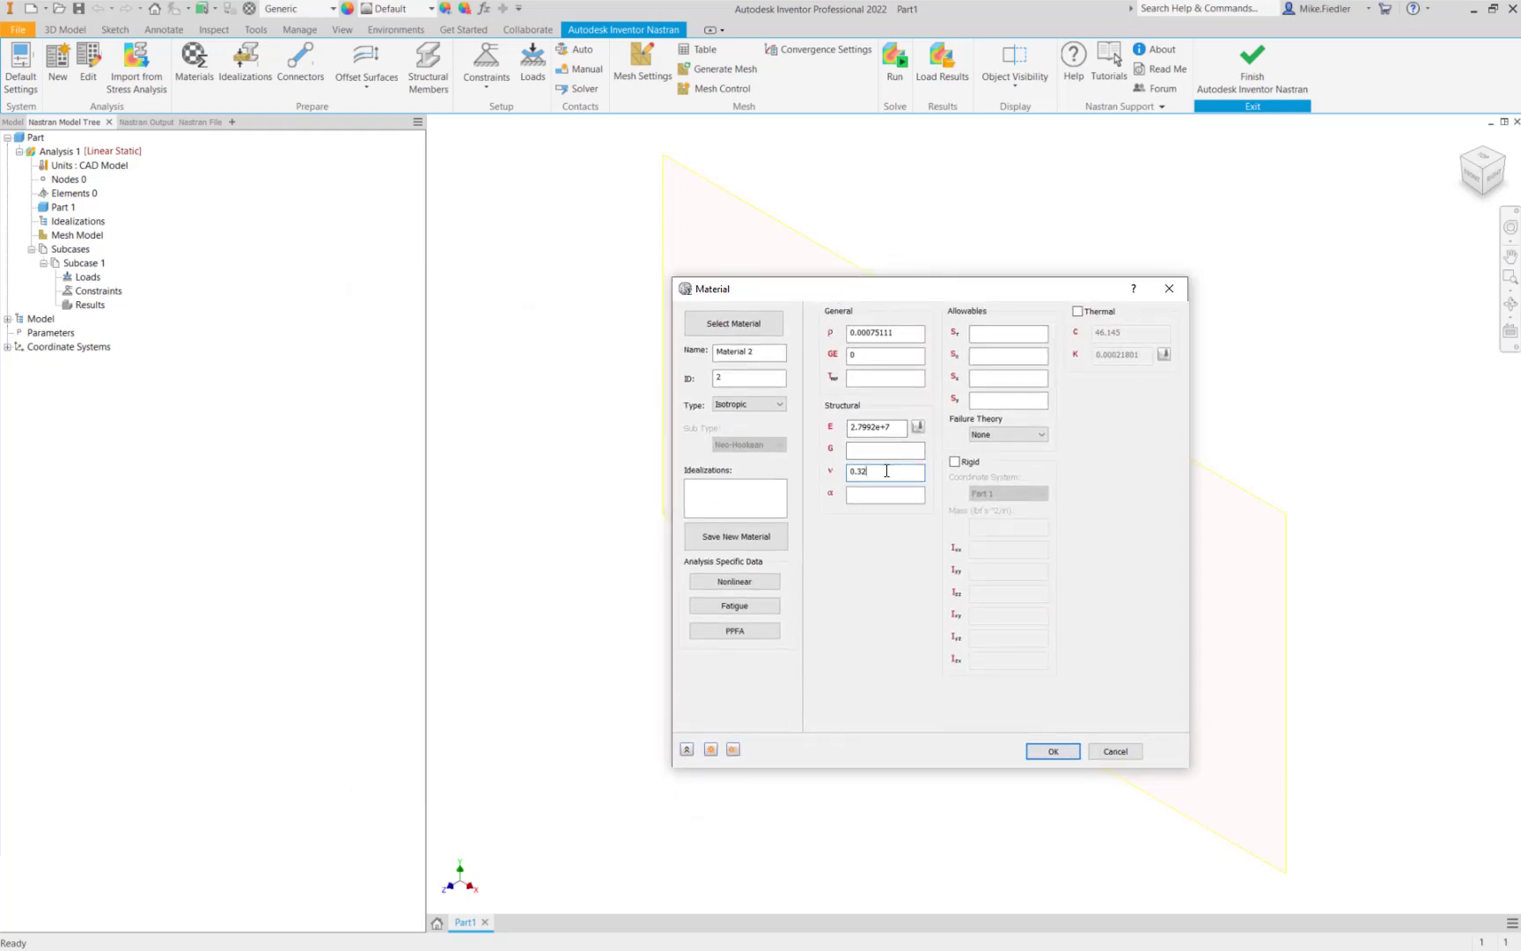
left_click(731, 324)
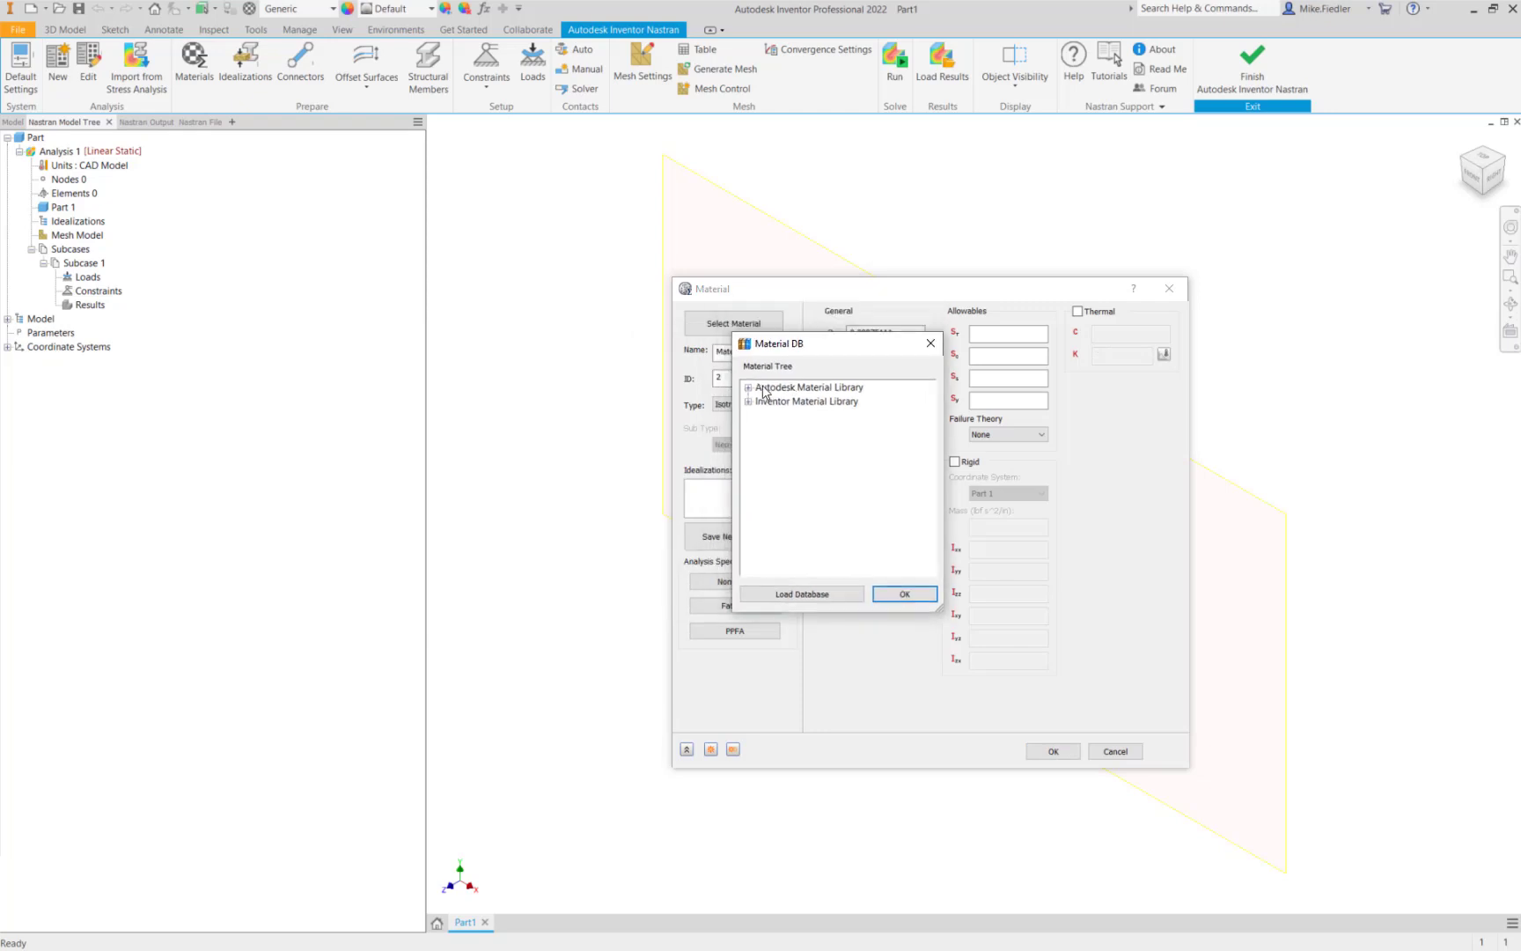
left_click(747, 389)
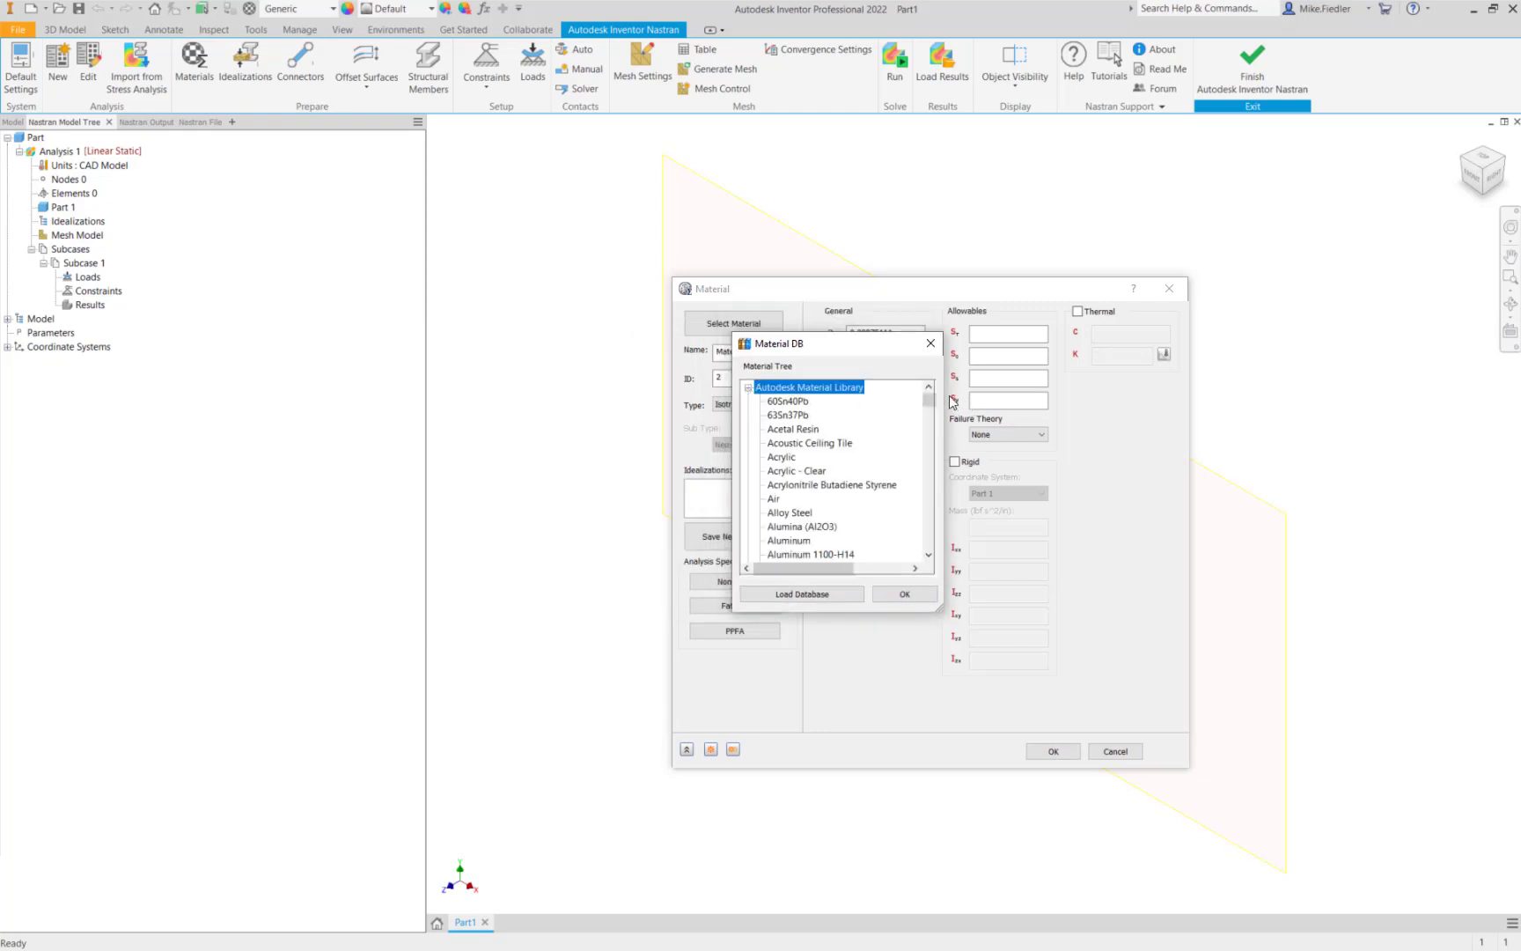
left_click_drag(931, 406, 923, 538)
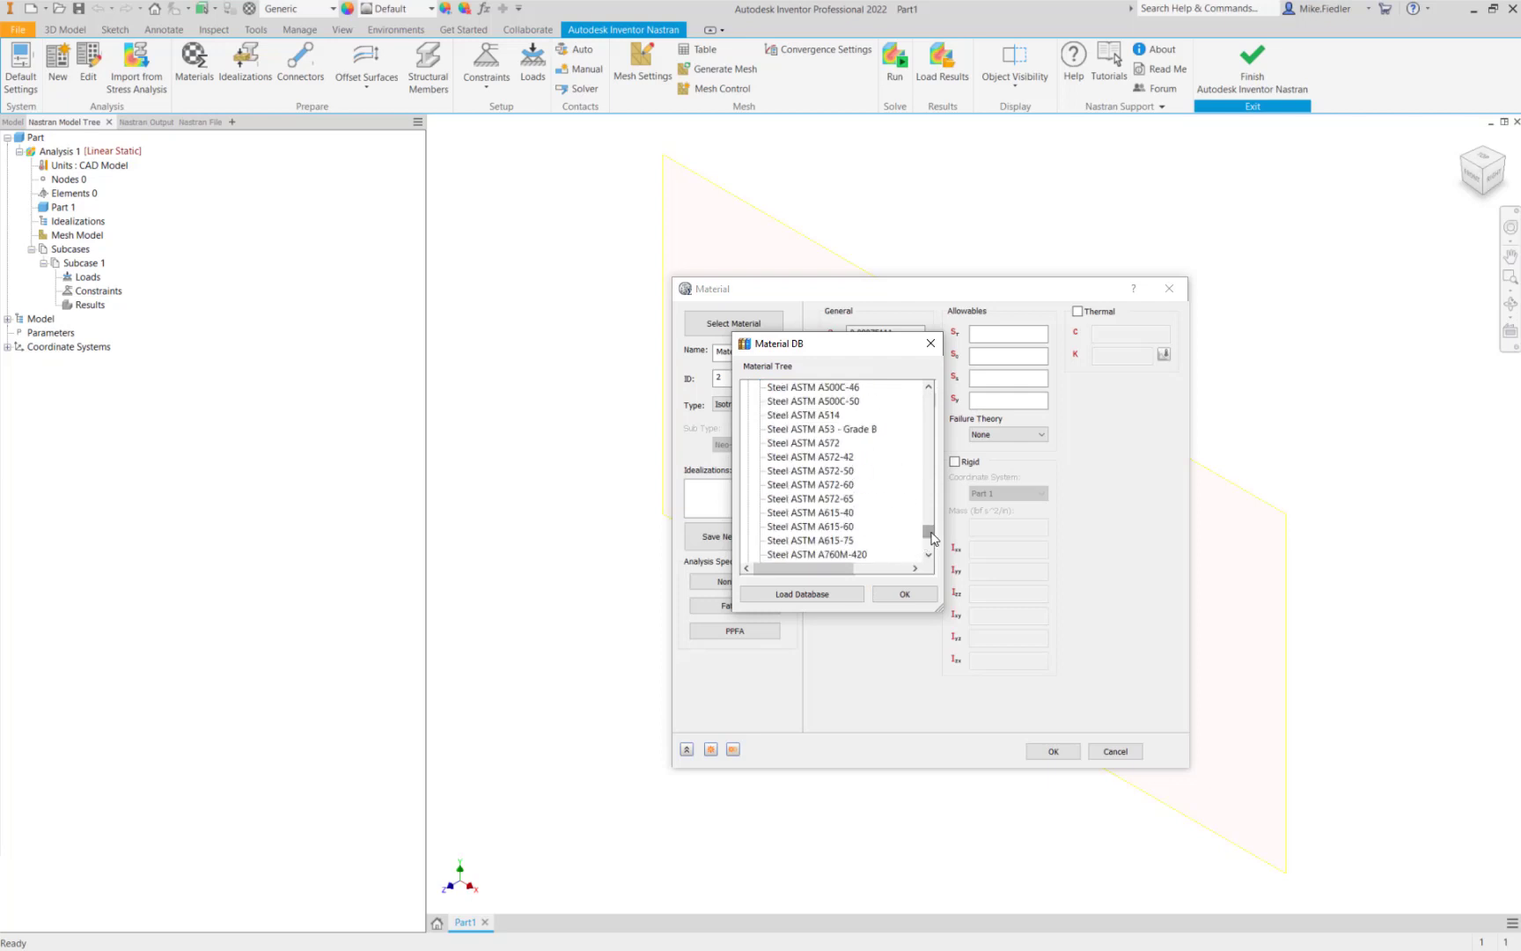
scroll(933, 537, "up", 3)
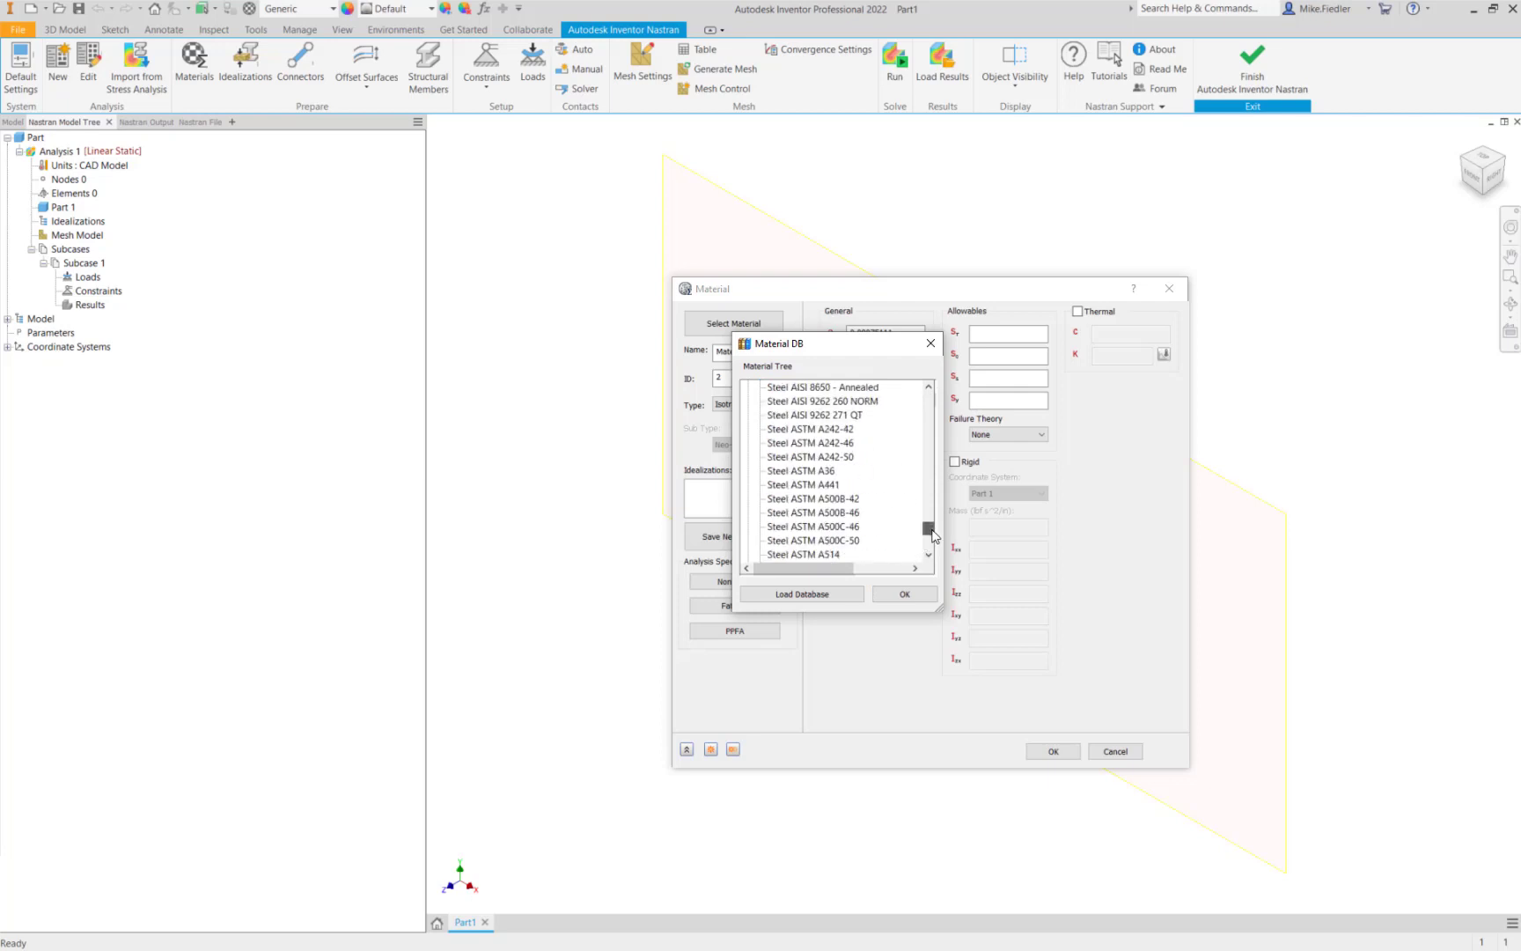
left_click(830, 471)
left_click(905, 596)
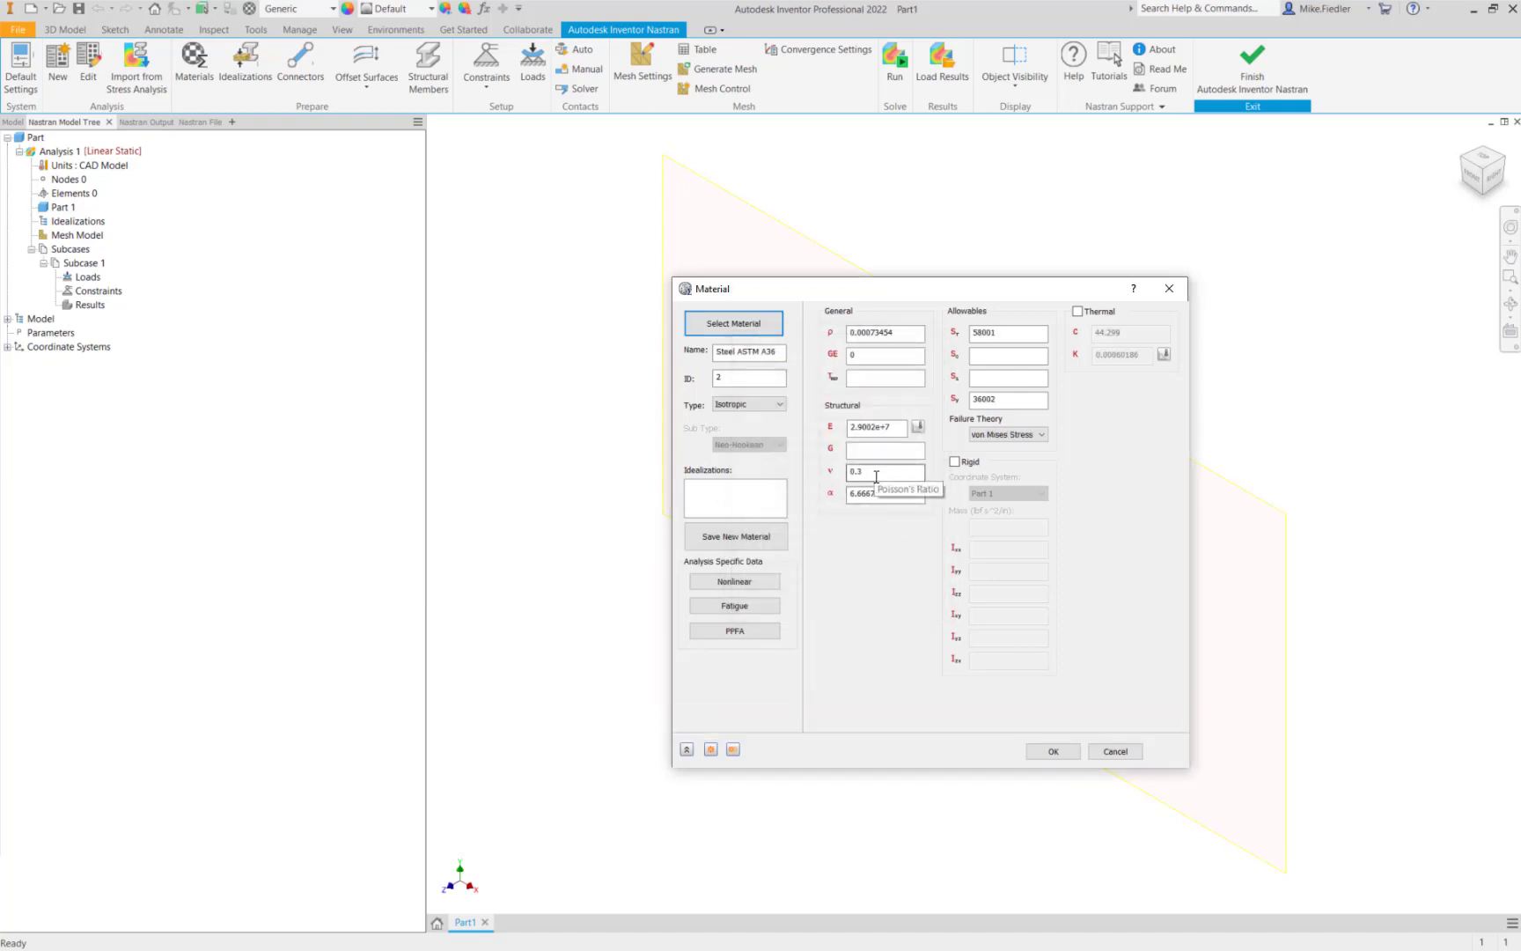
Set the material's Young's modulus E to 30e6 and accept the material definition
double_click(876, 427)
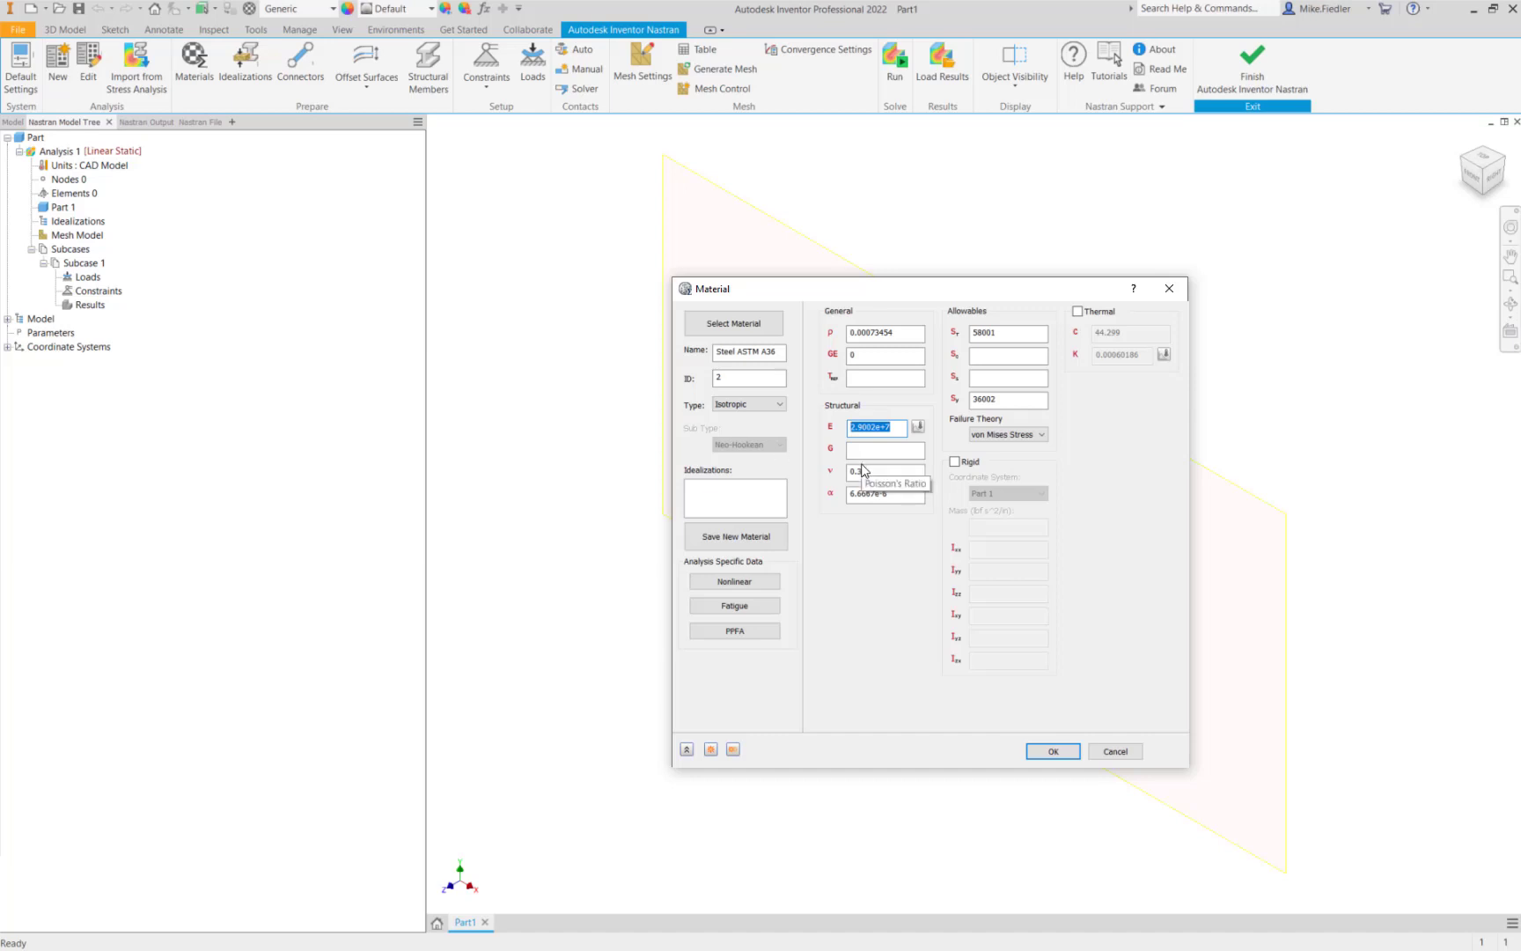
type("30e6")
left_click(1050, 754)
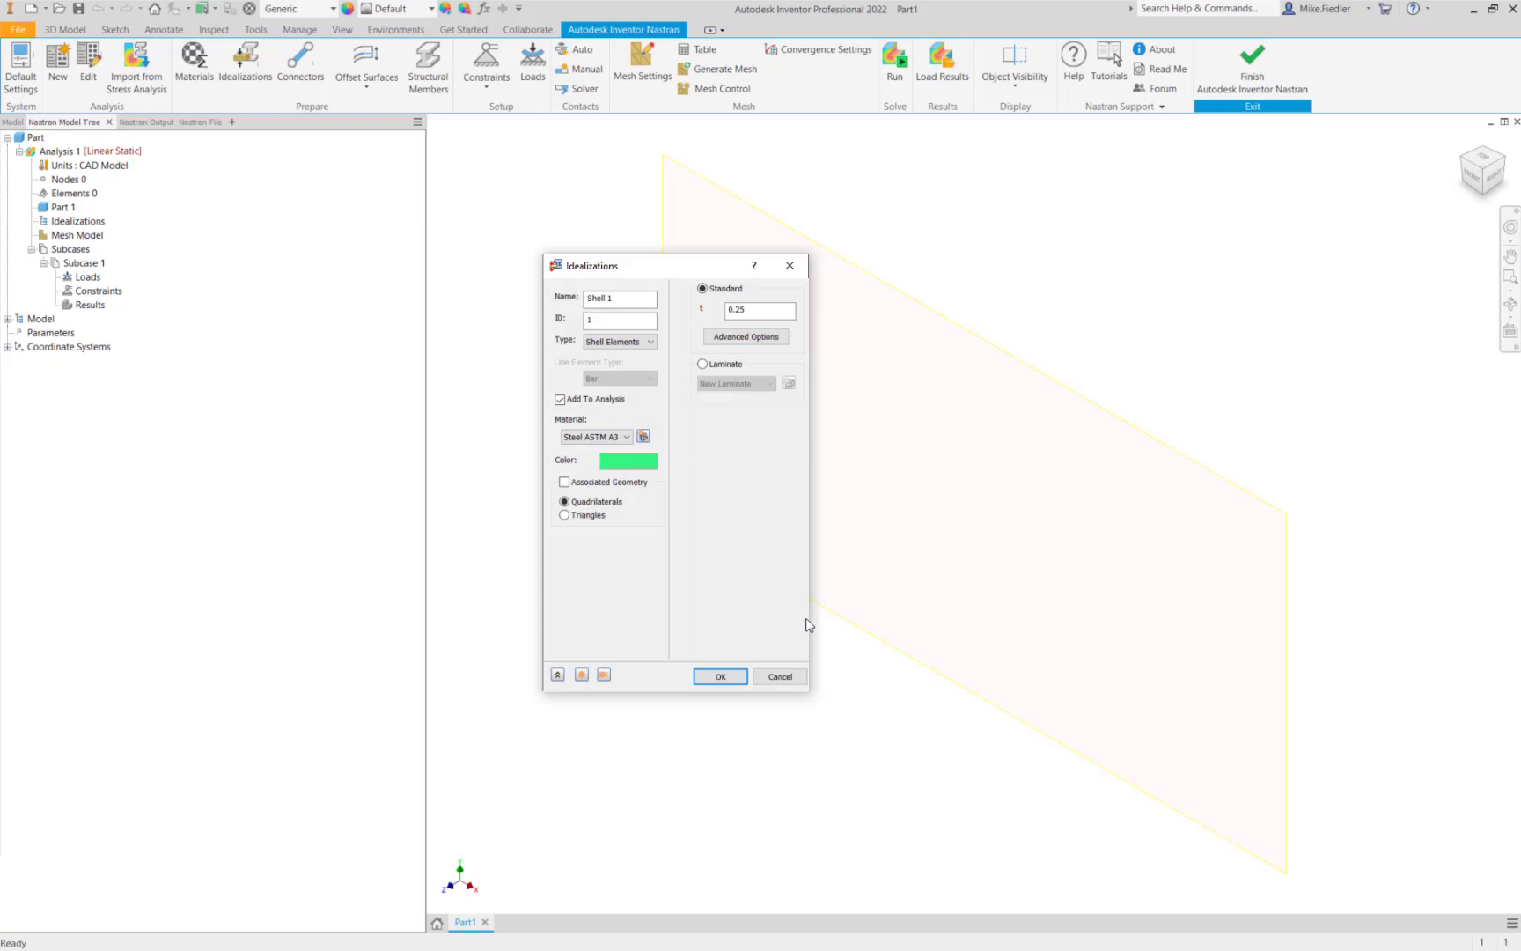
Set the shell idealization's color to blue and accept it with quadrilateral elements and no associated geometry
left_click(639, 469)
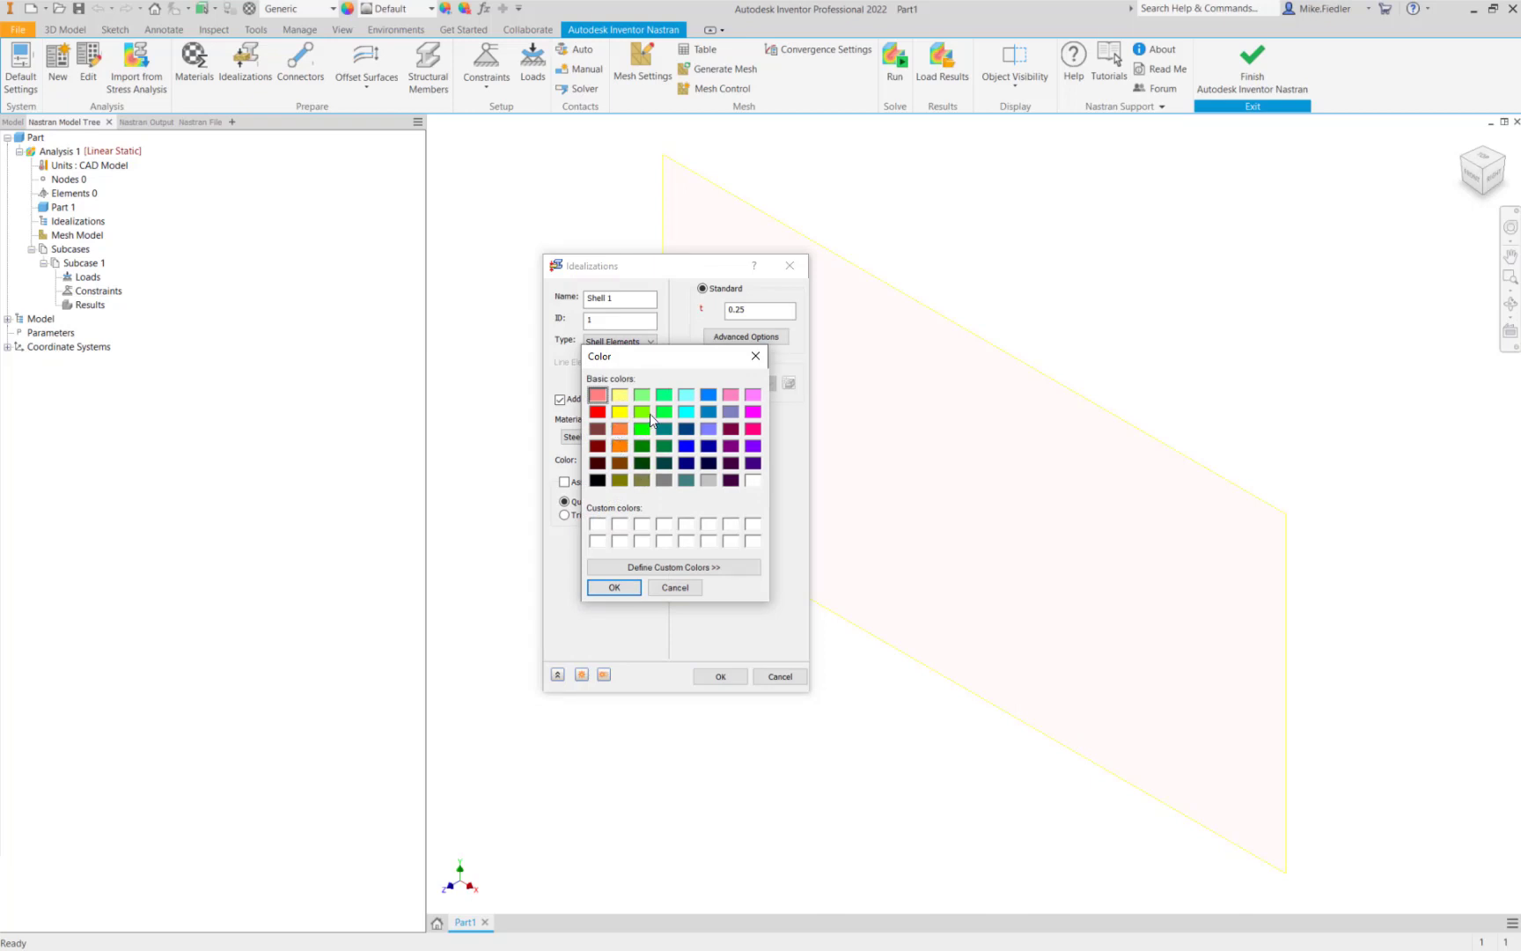
left_click(708, 395)
left_click(614, 587)
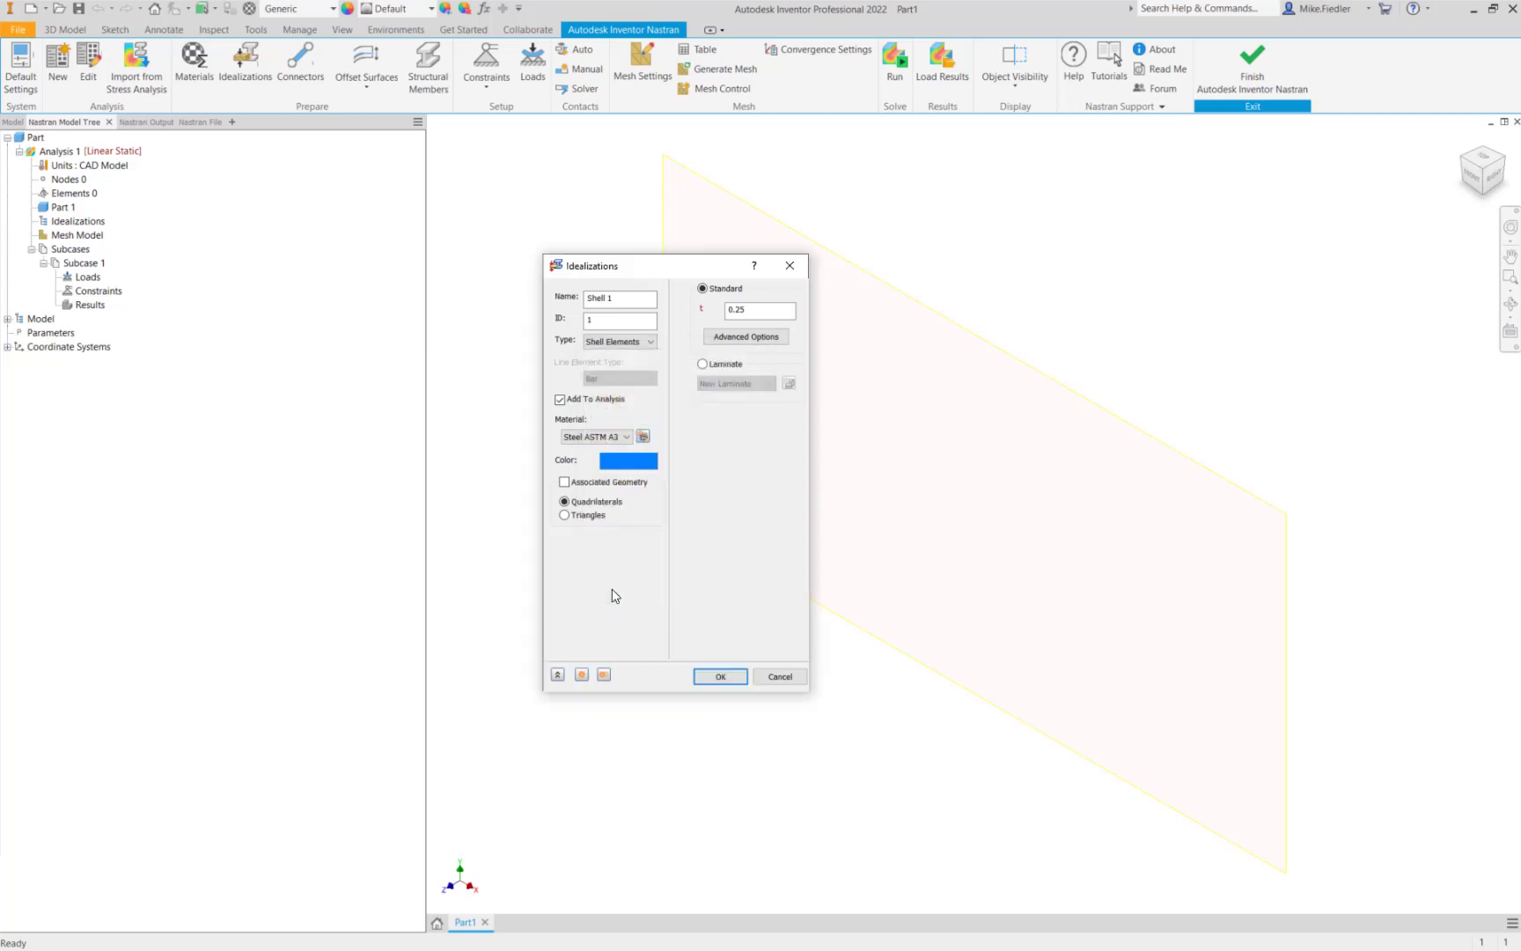
left_click(607, 483)
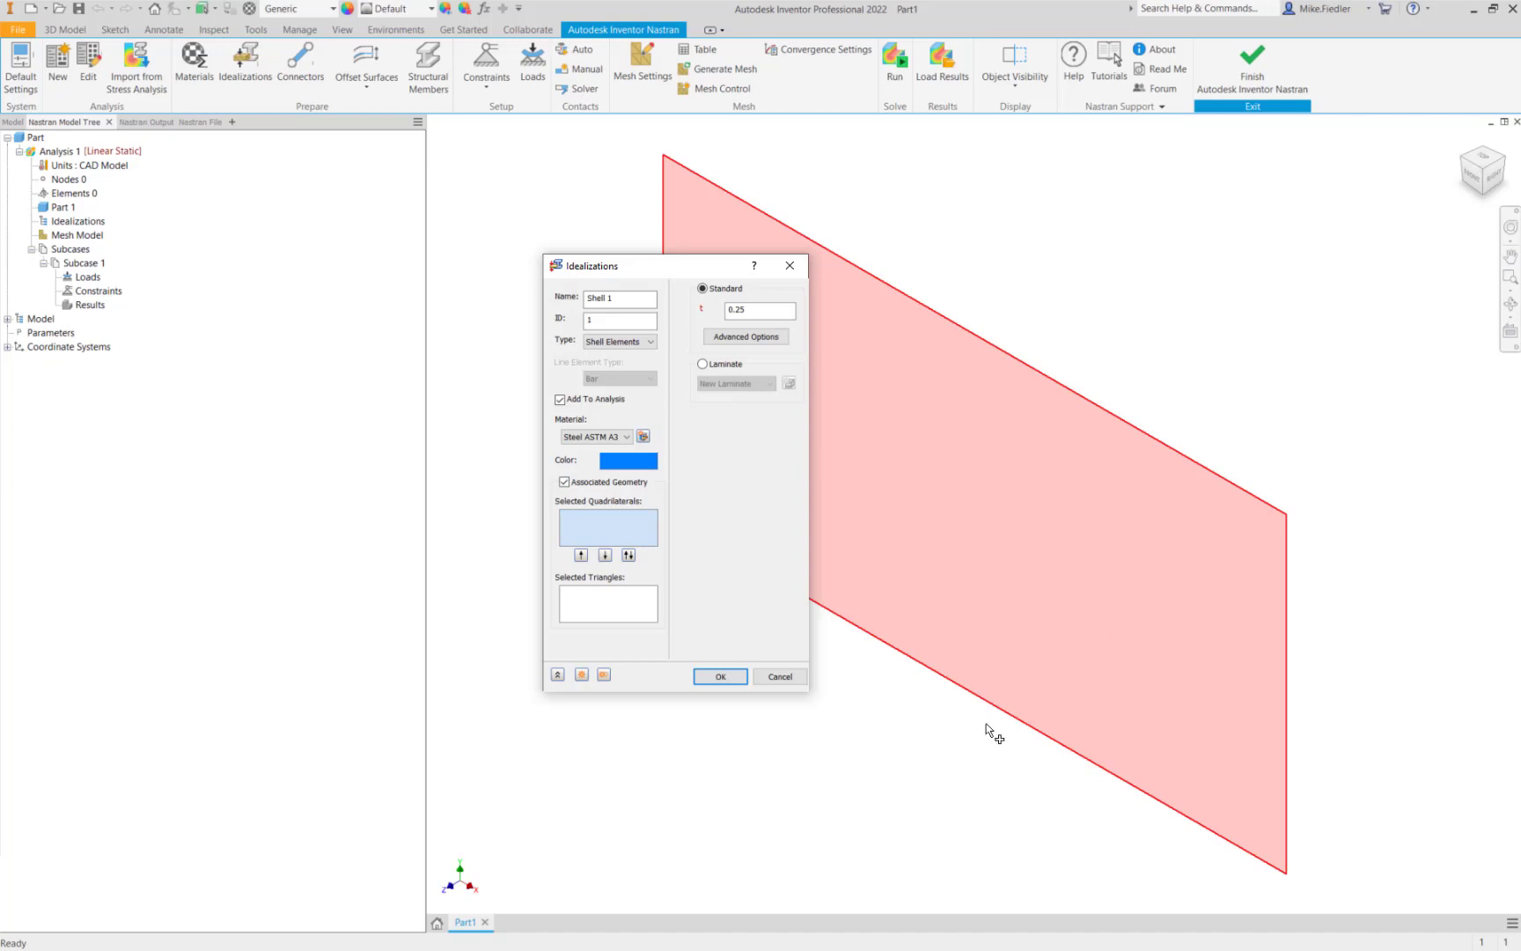
left_click(578, 484)
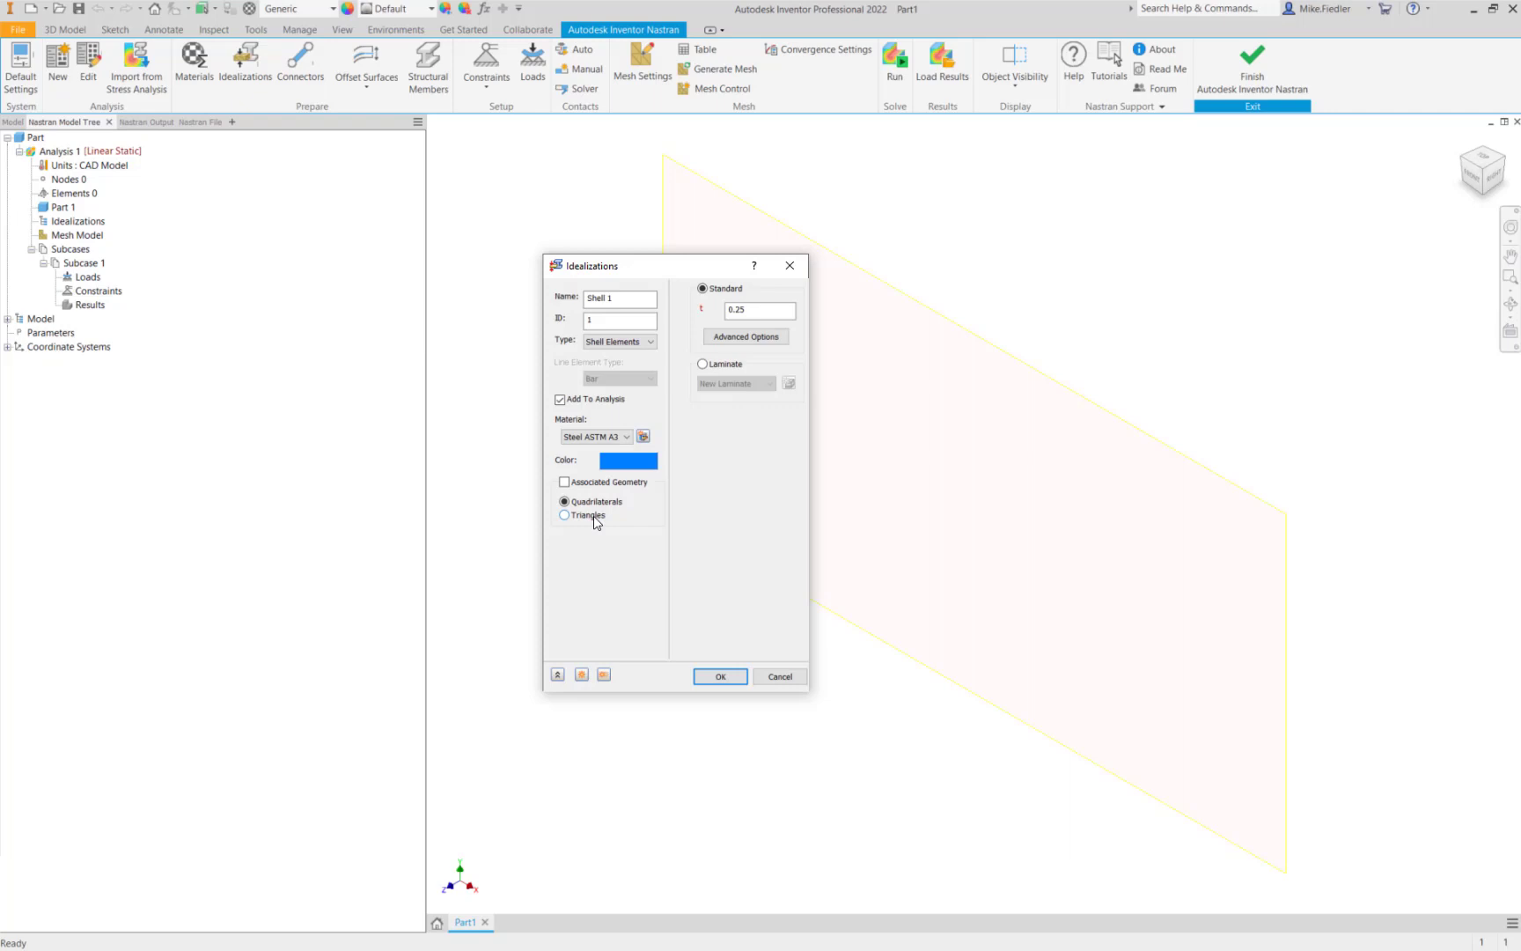
left_click(720, 677)
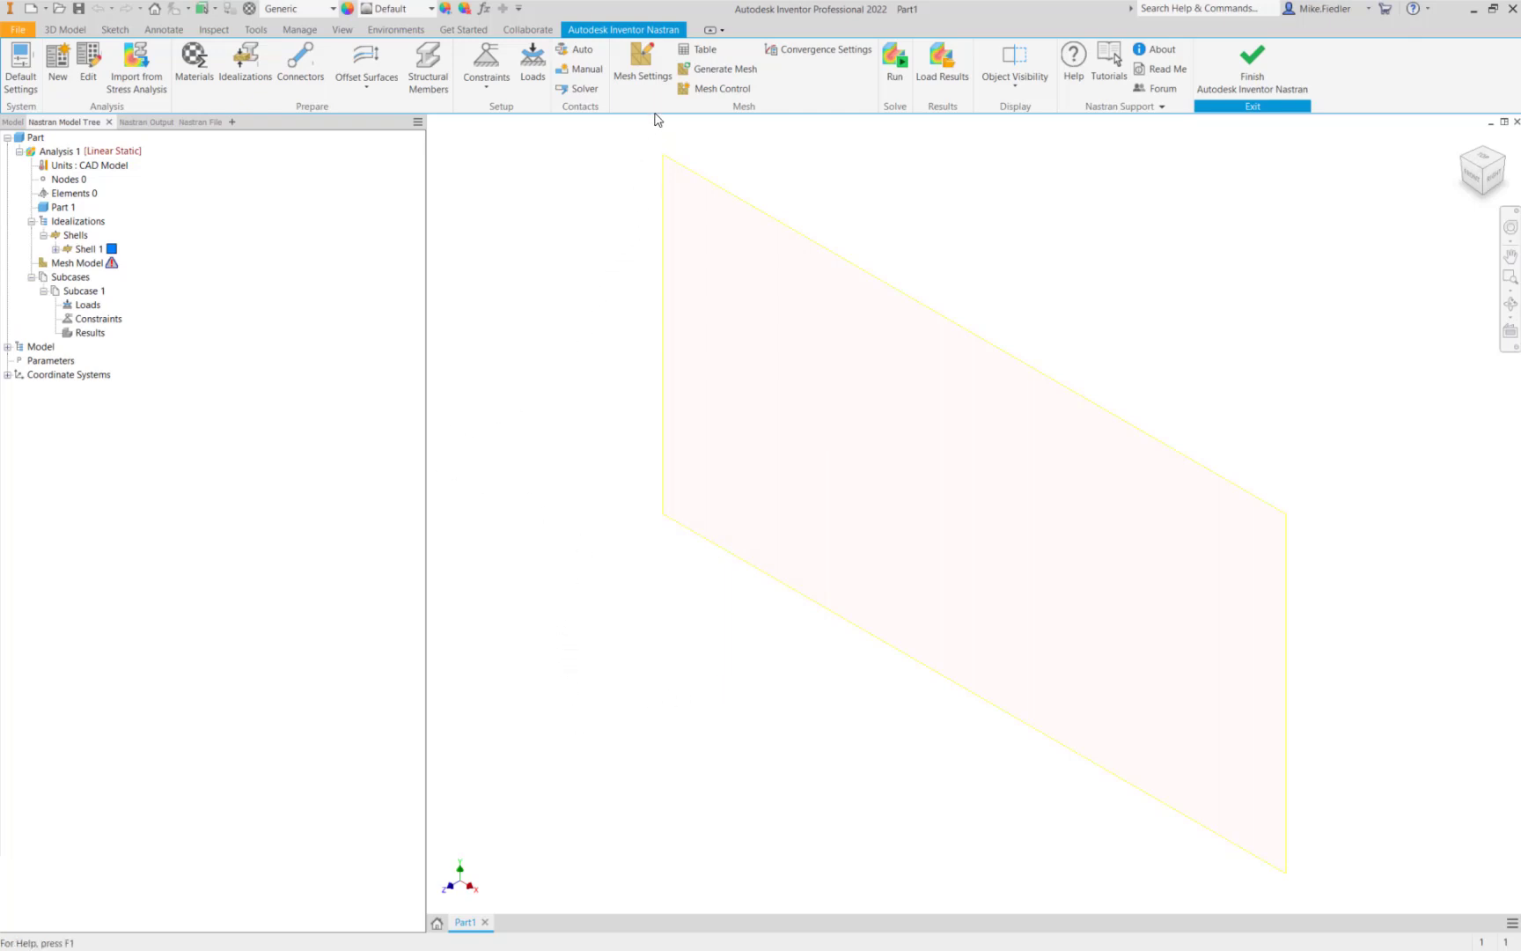
Generate the plate's mesh, then review its mesh settings and accept them with parabolic element order
left_click(704, 69)
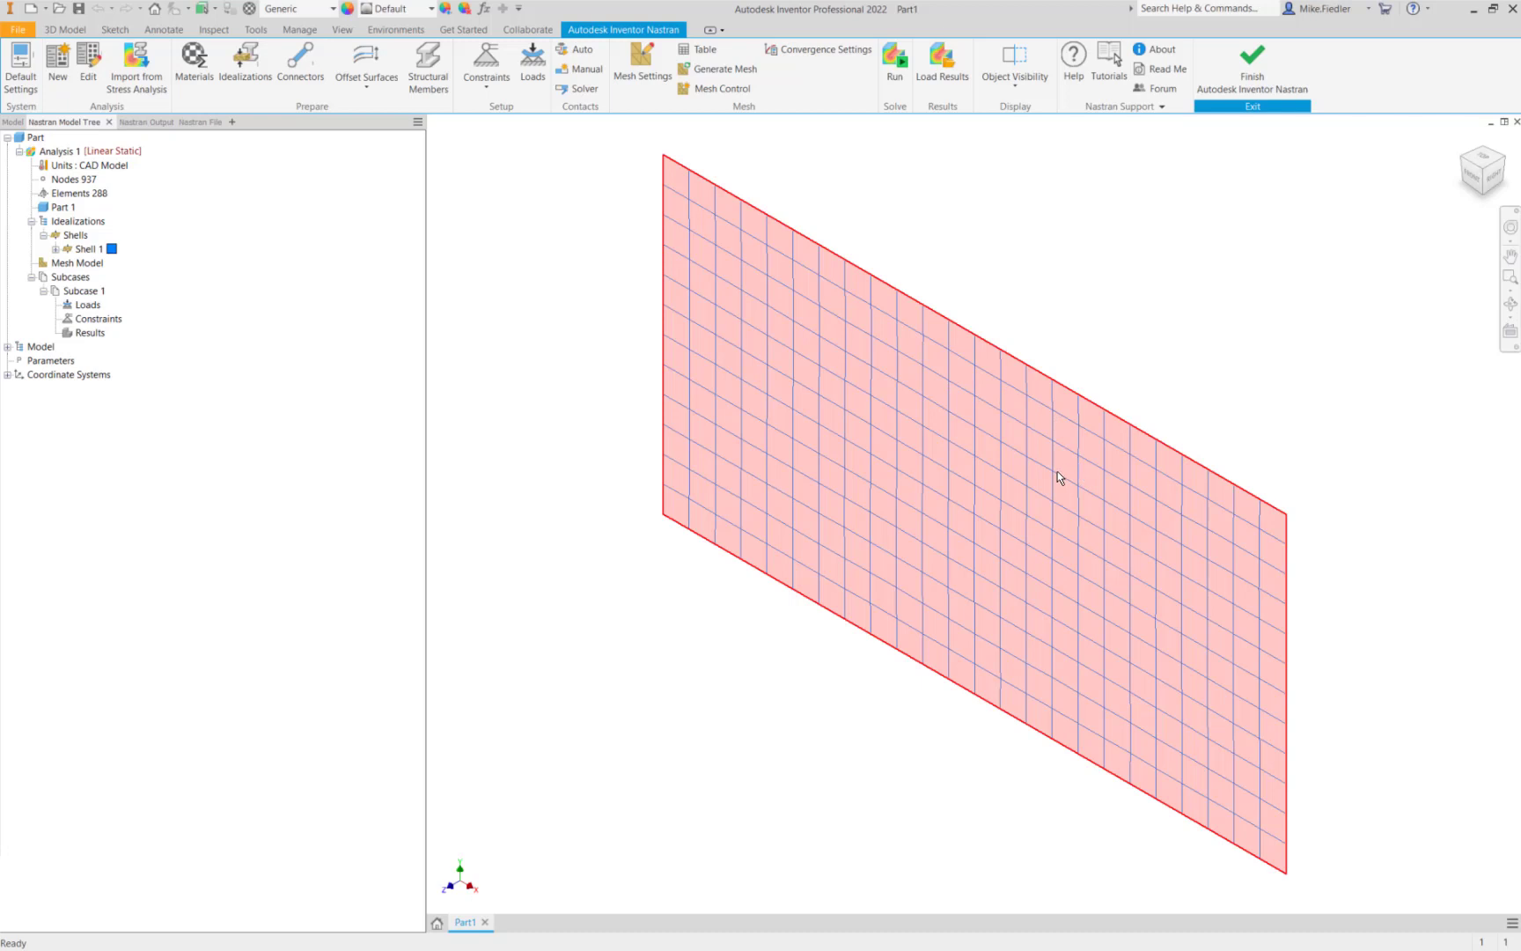
mouse_move(1058, 471)
left_click(642, 66)
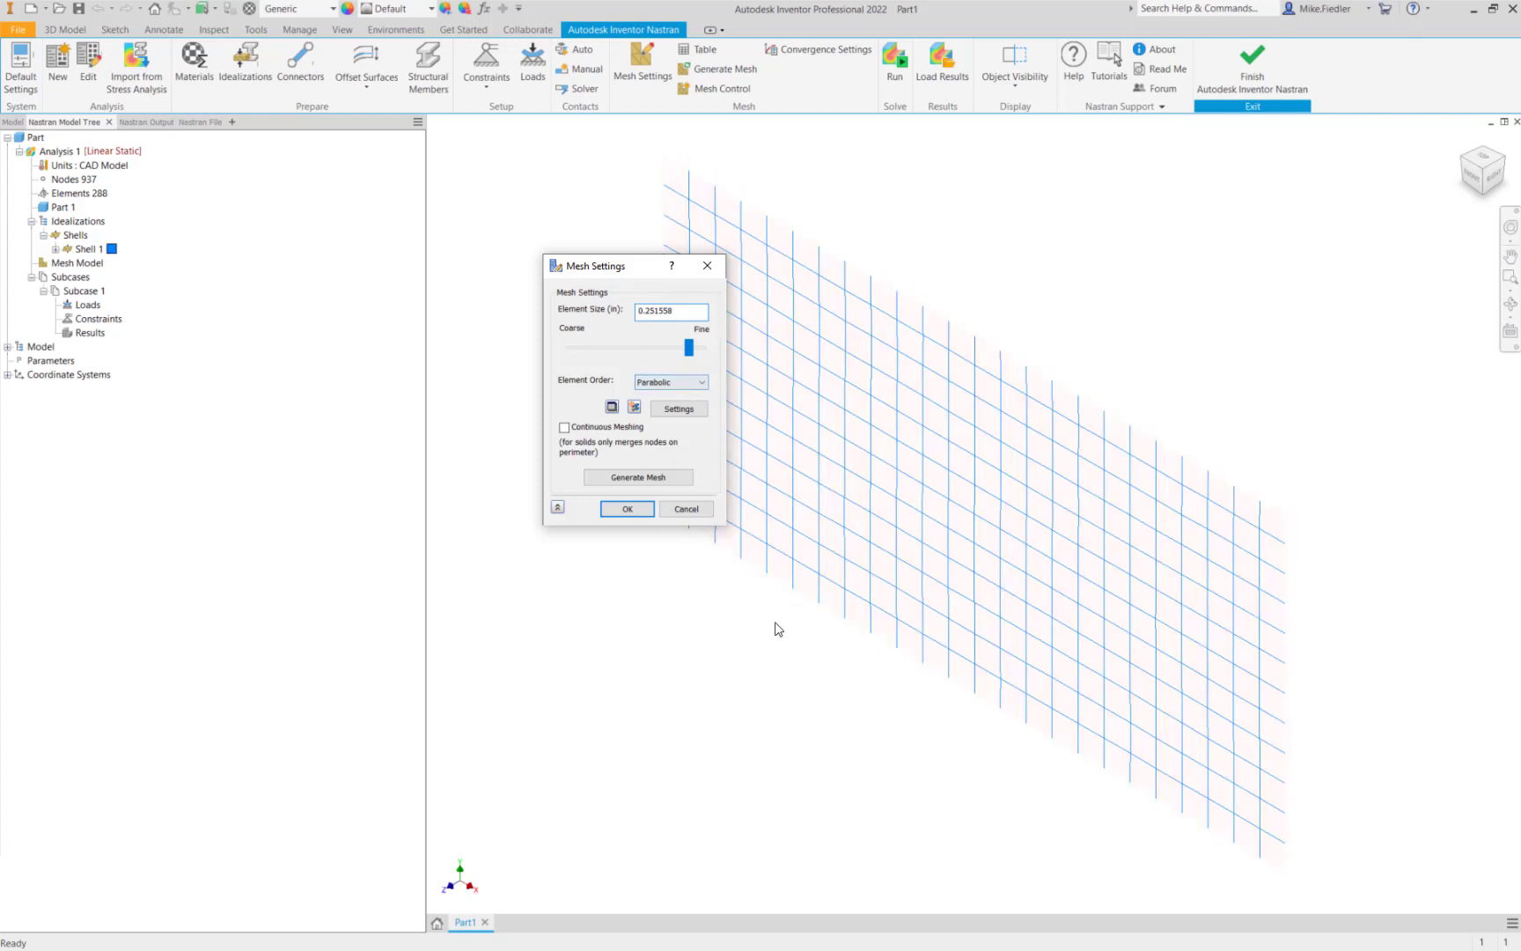
left_click(625, 509)
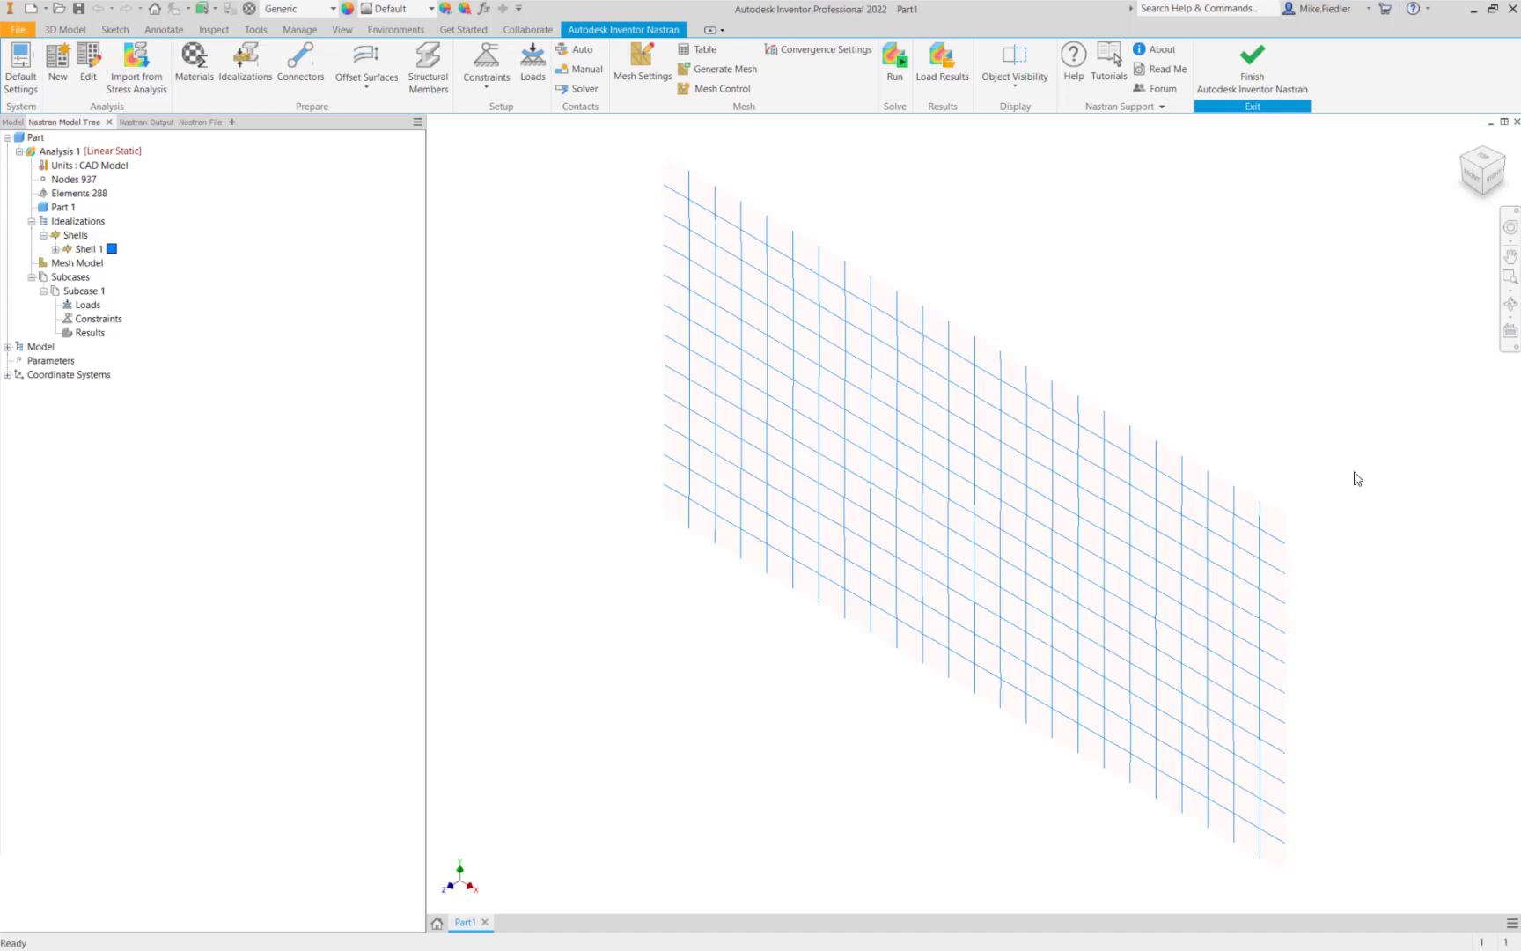
Create a structural constraint named Fixed that fixes all degrees of freedom on the plate's upper and right edges
left_click(500, 66)
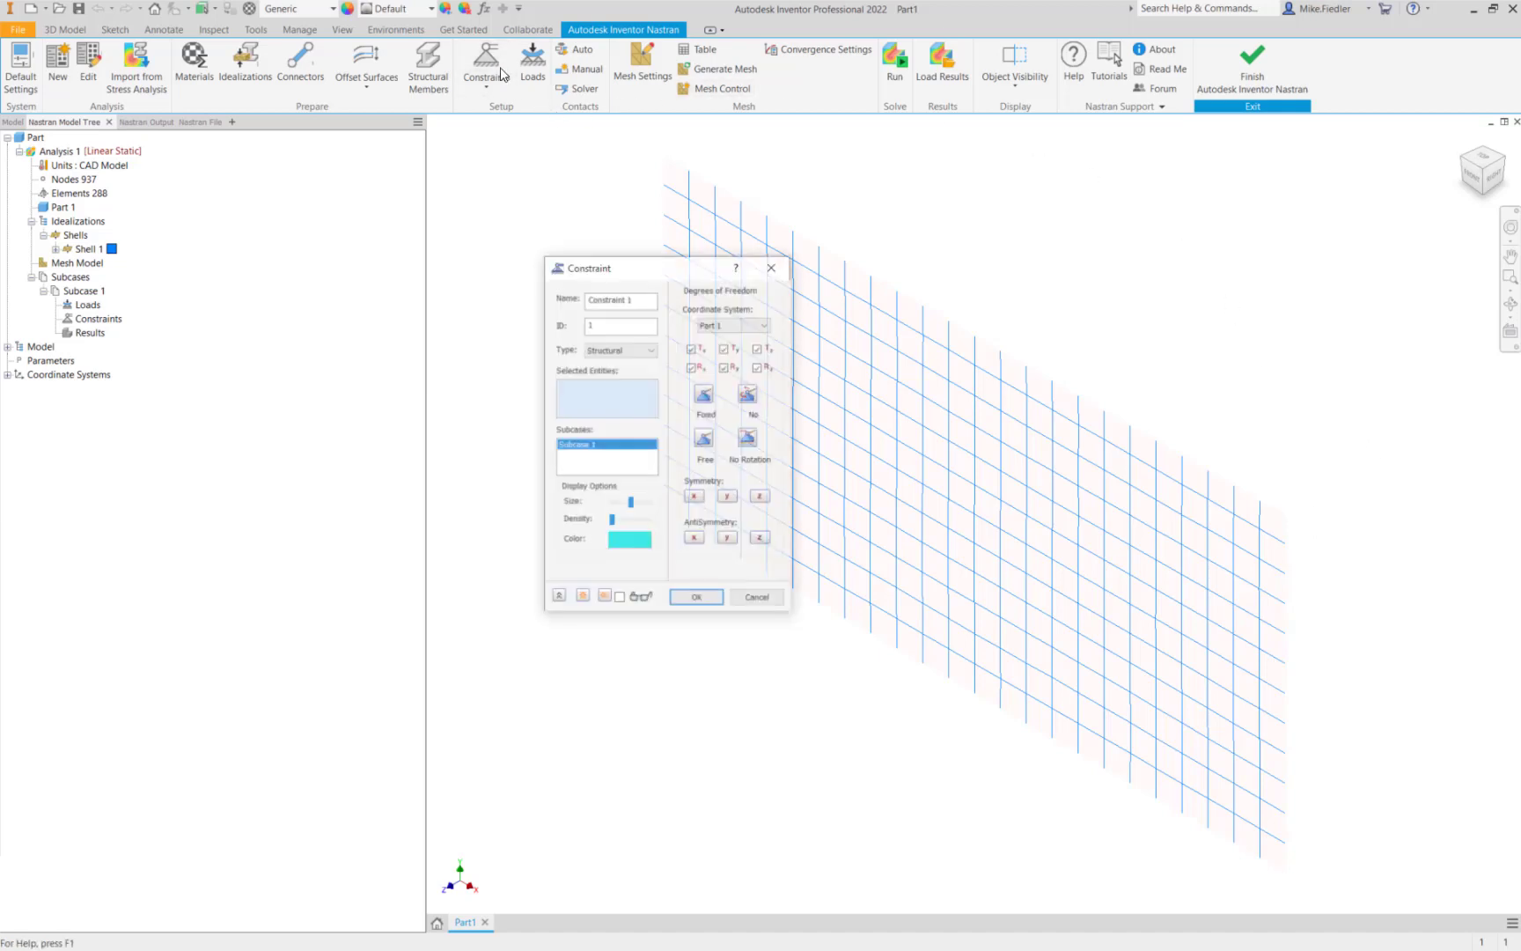
left_click_drag(603, 289, 513, 276)
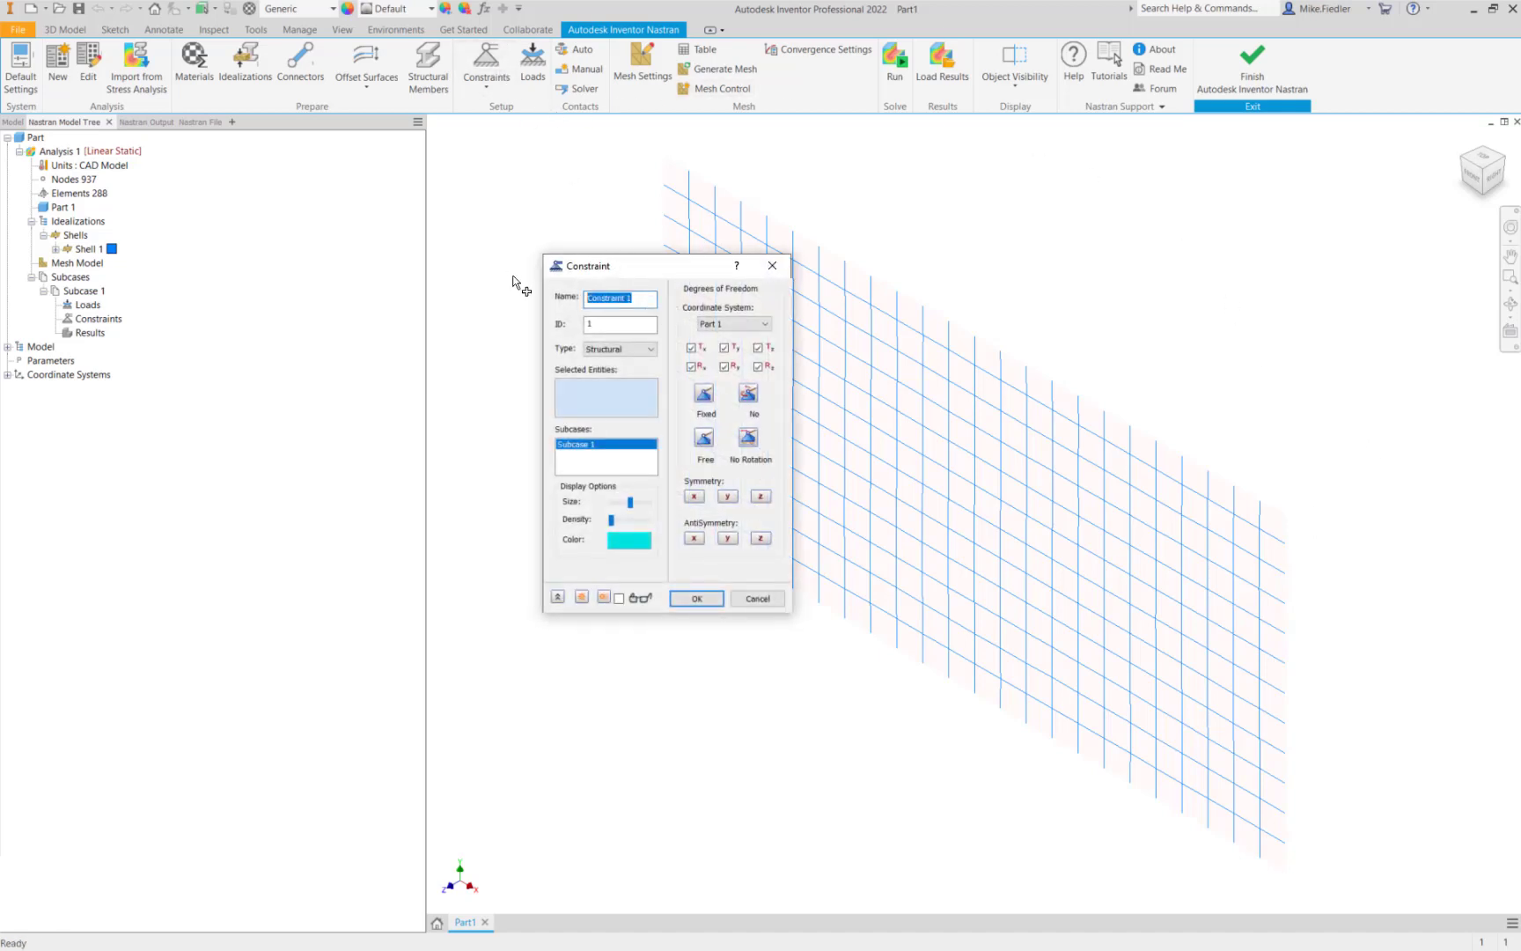
type("Fixed")
left_click(966, 328)
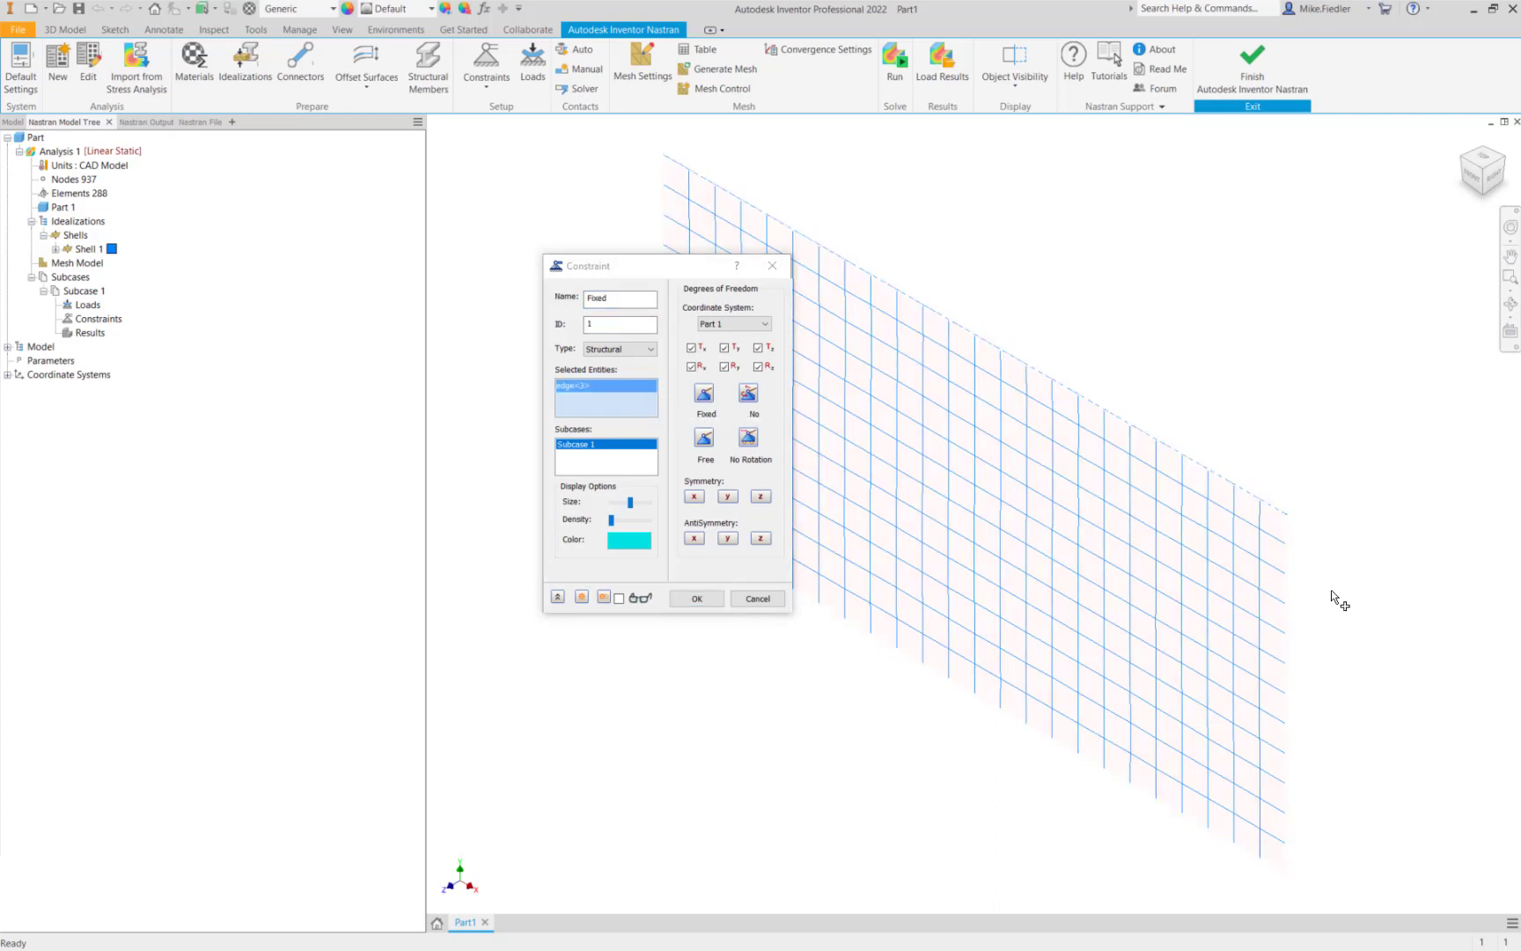
left_click(1290, 604)
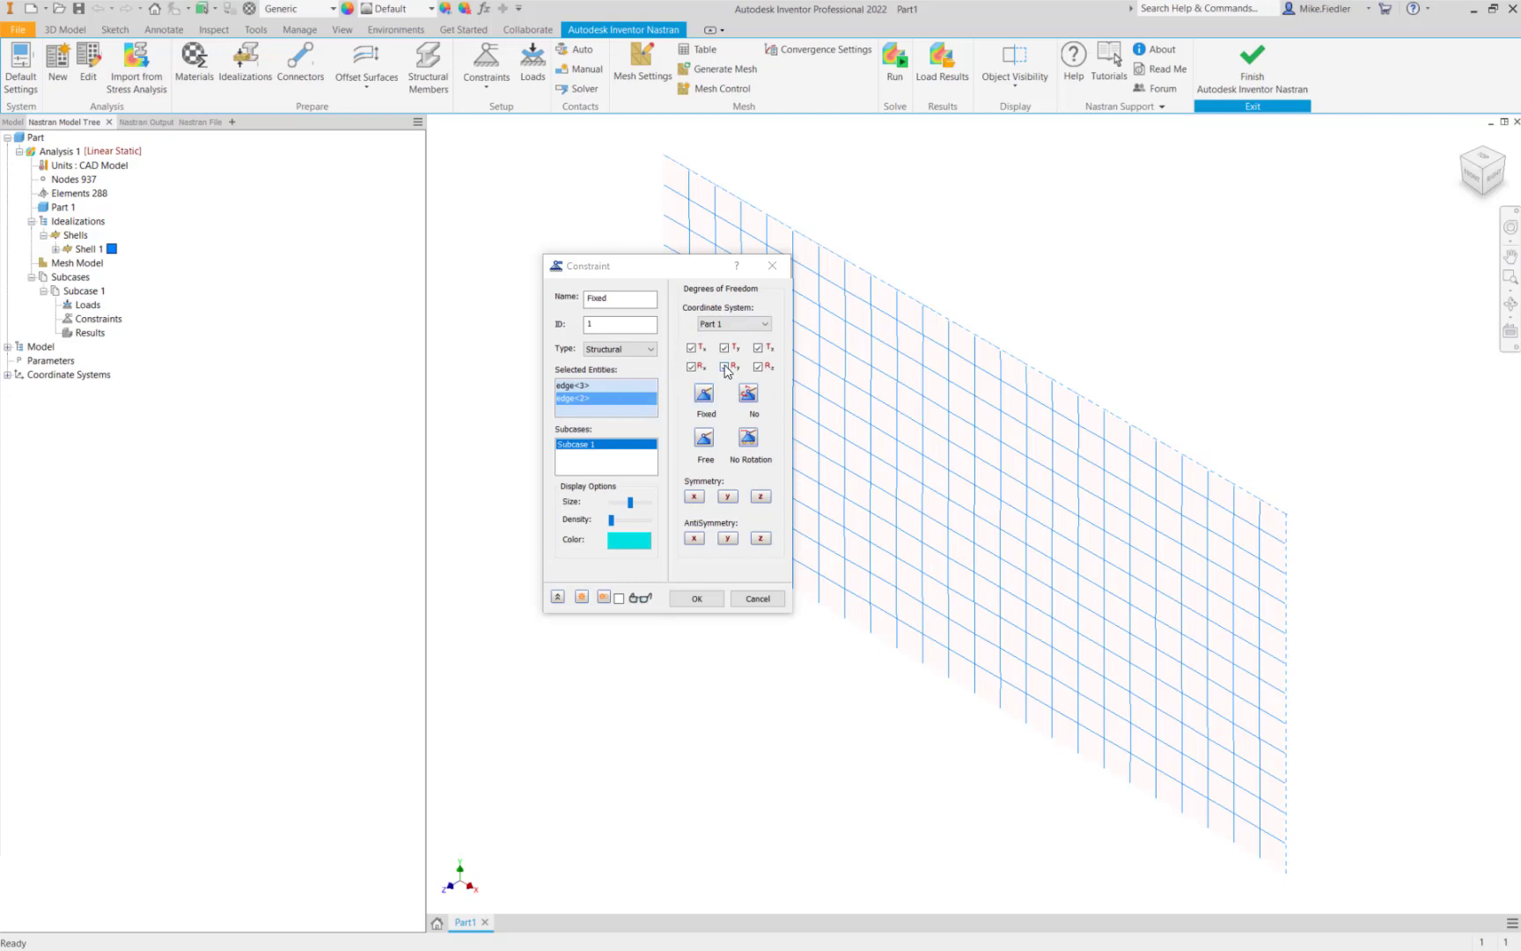
left_click(760, 368)
left_click(707, 600)
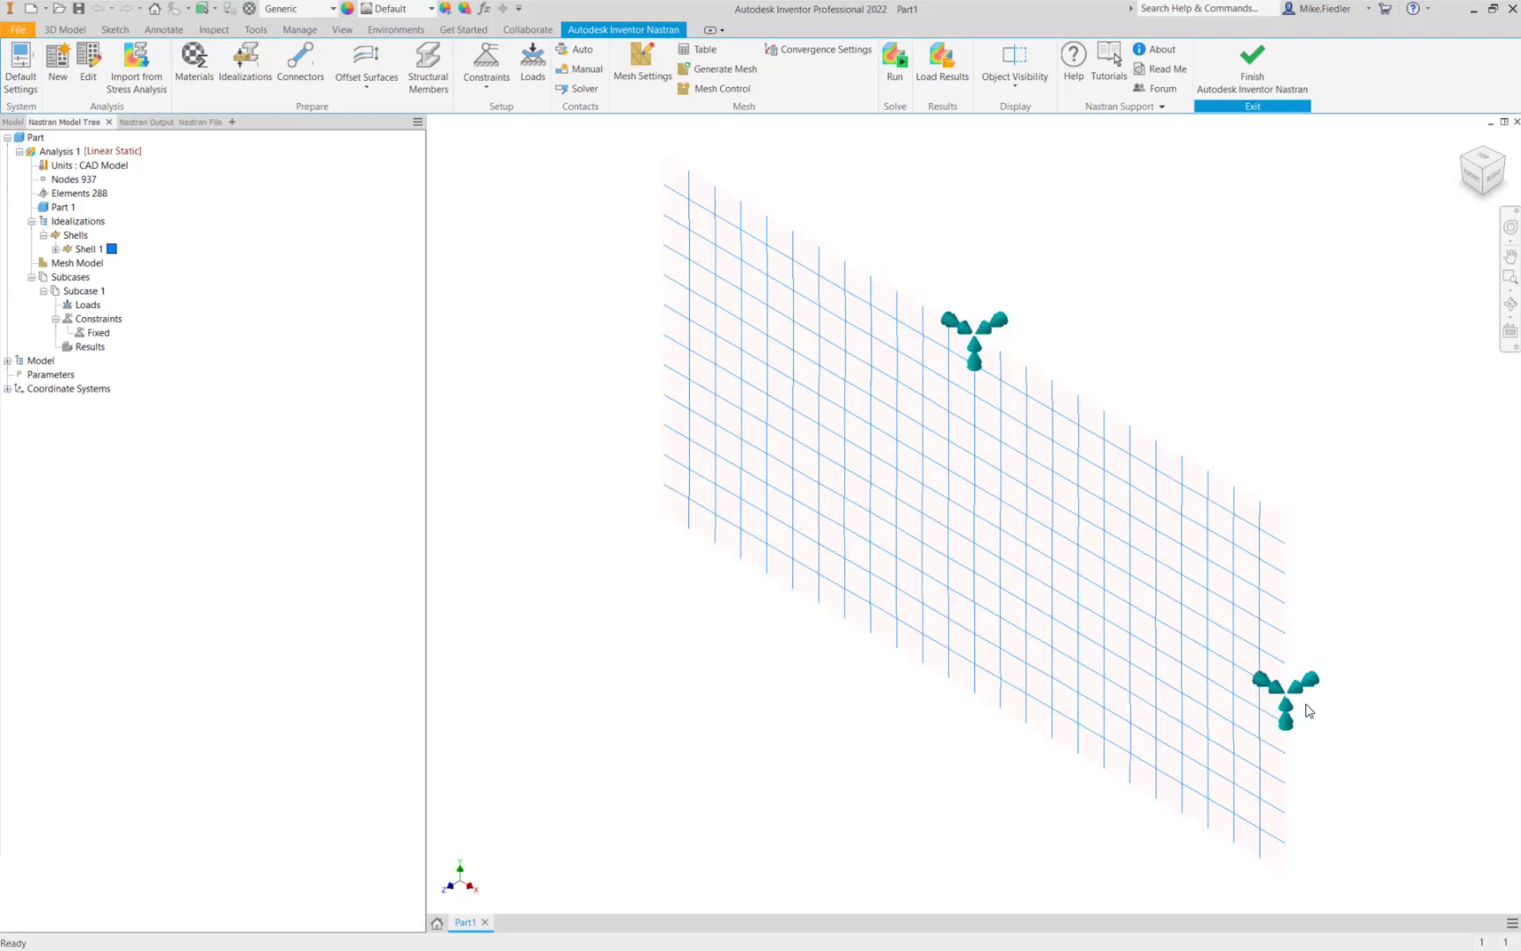
Create a constraint named X Symm that applies X symmetry to the plate's left vertical edge
left_click(1023, 363)
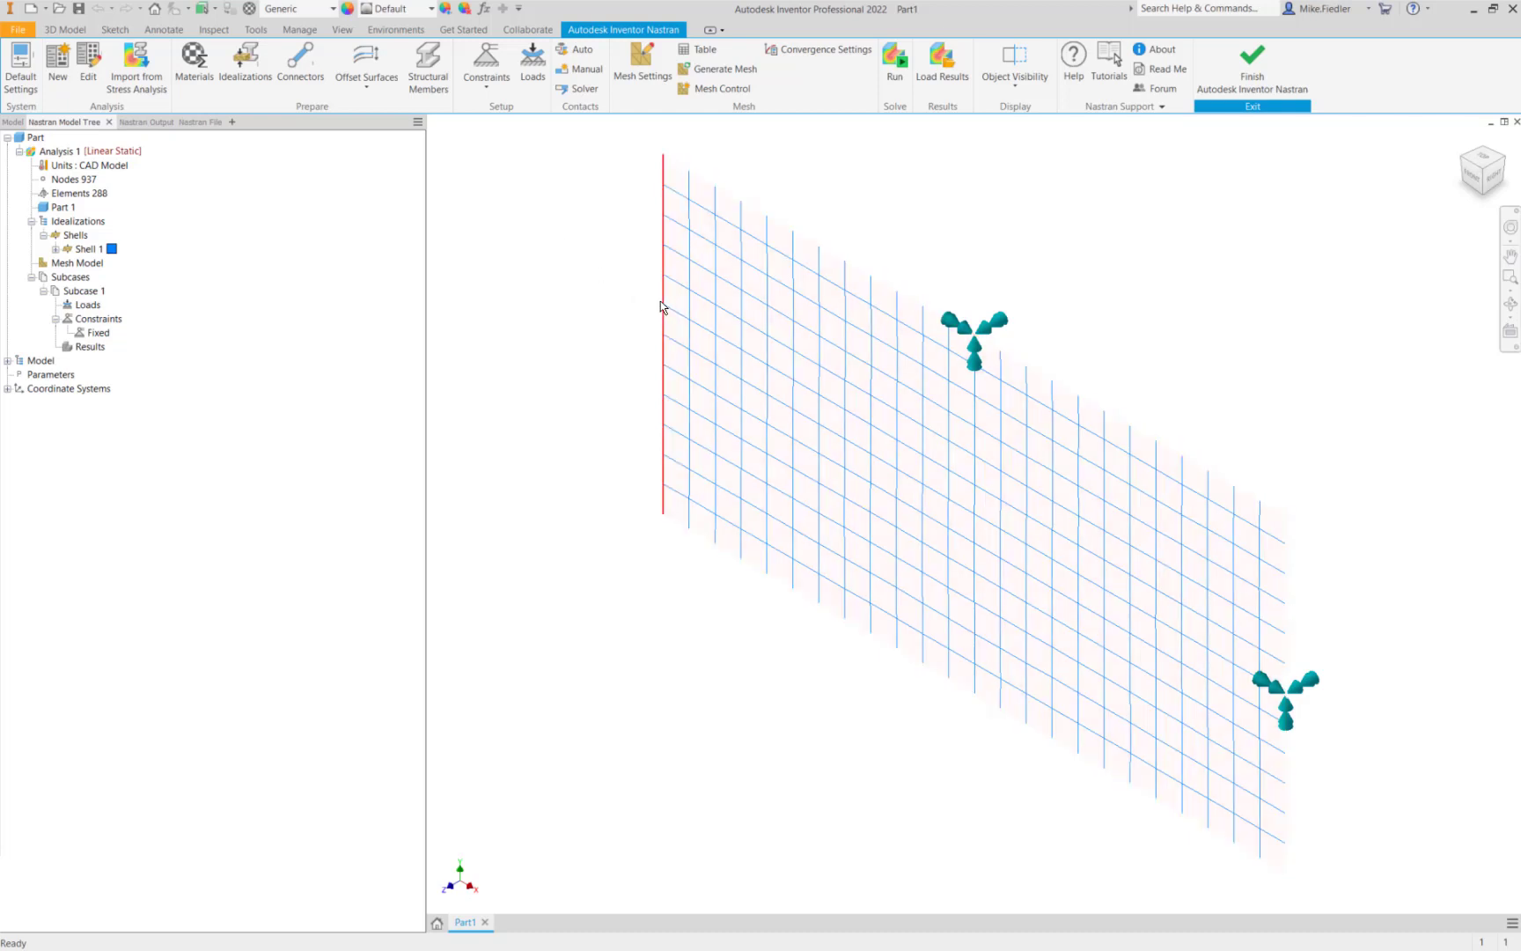
mouse_move(662, 307)
left_click(488, 66)
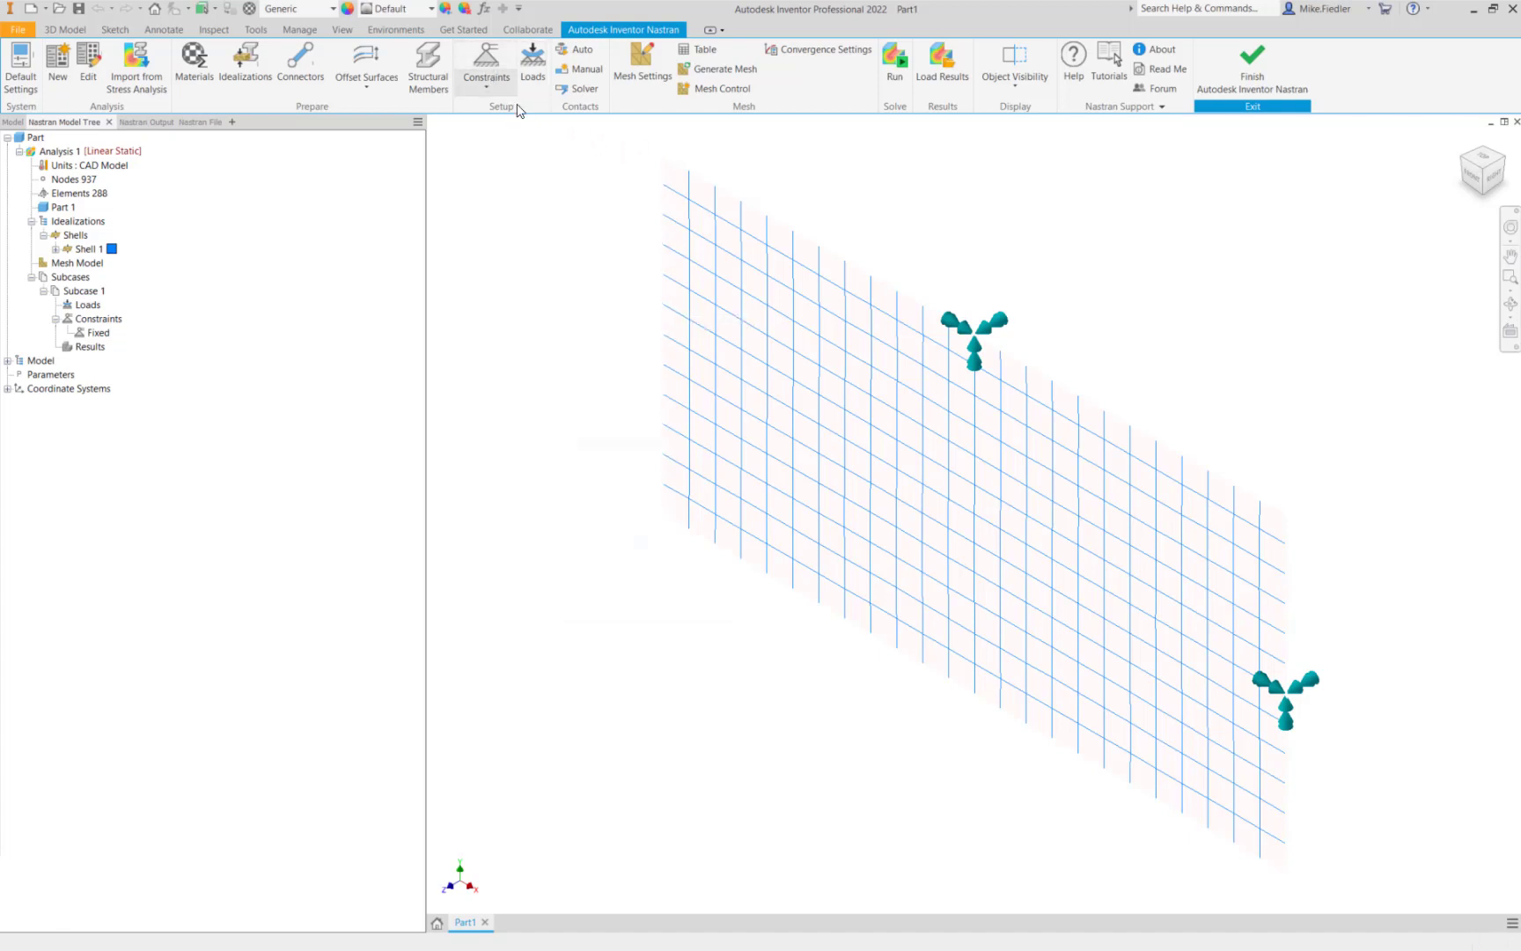
left_click(632, 299)
double_click(607, 298)
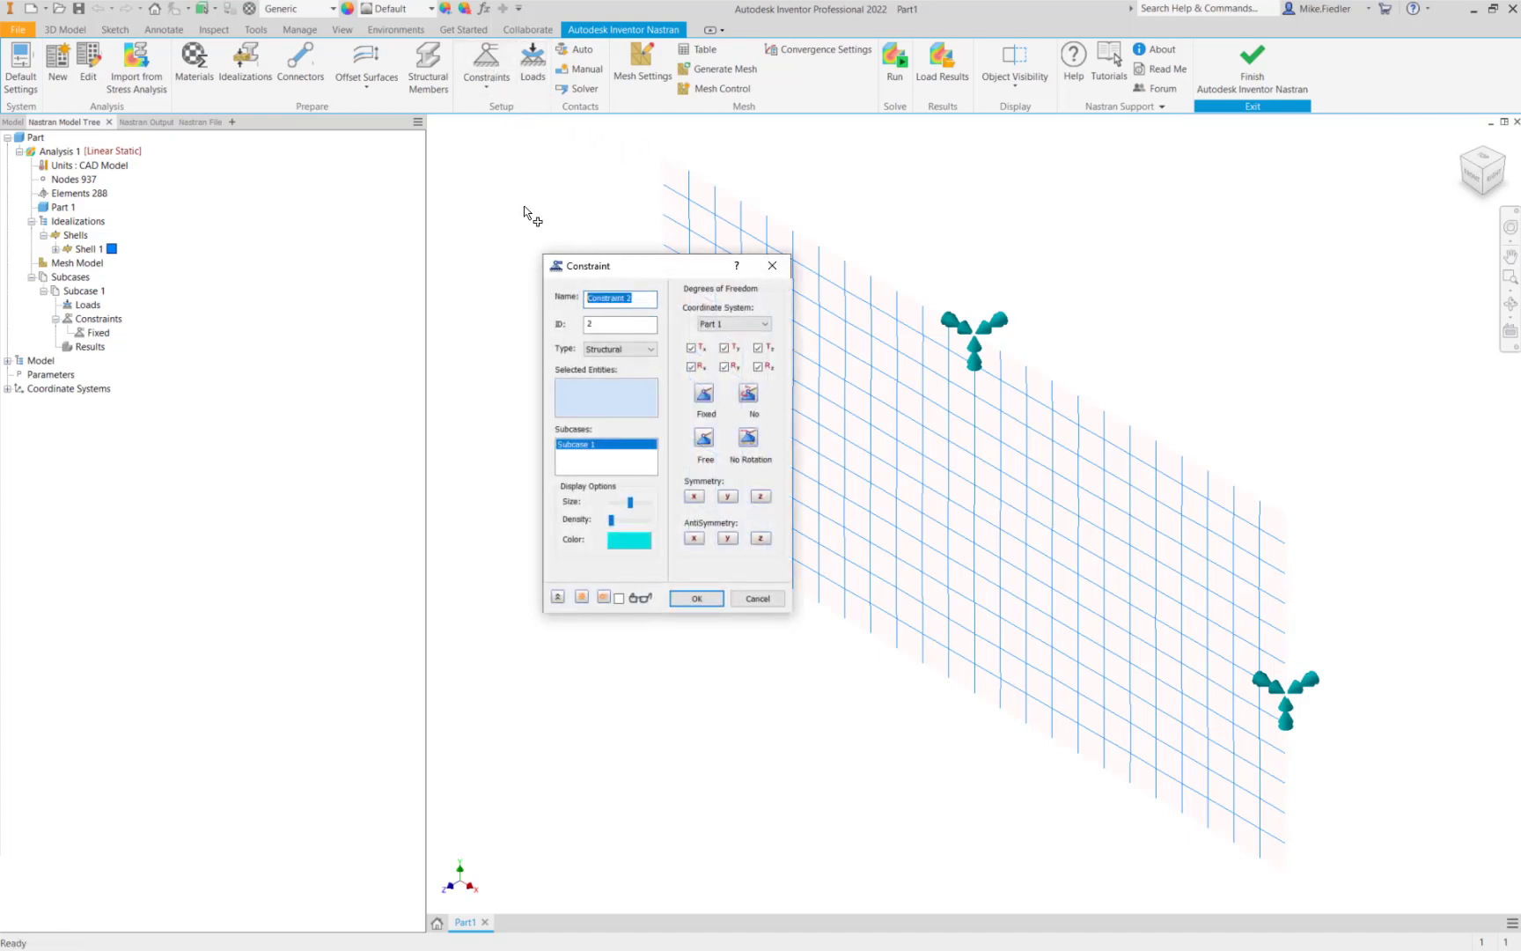
type("X Symm")
left_click(695, 496)
left_click(706, 597)
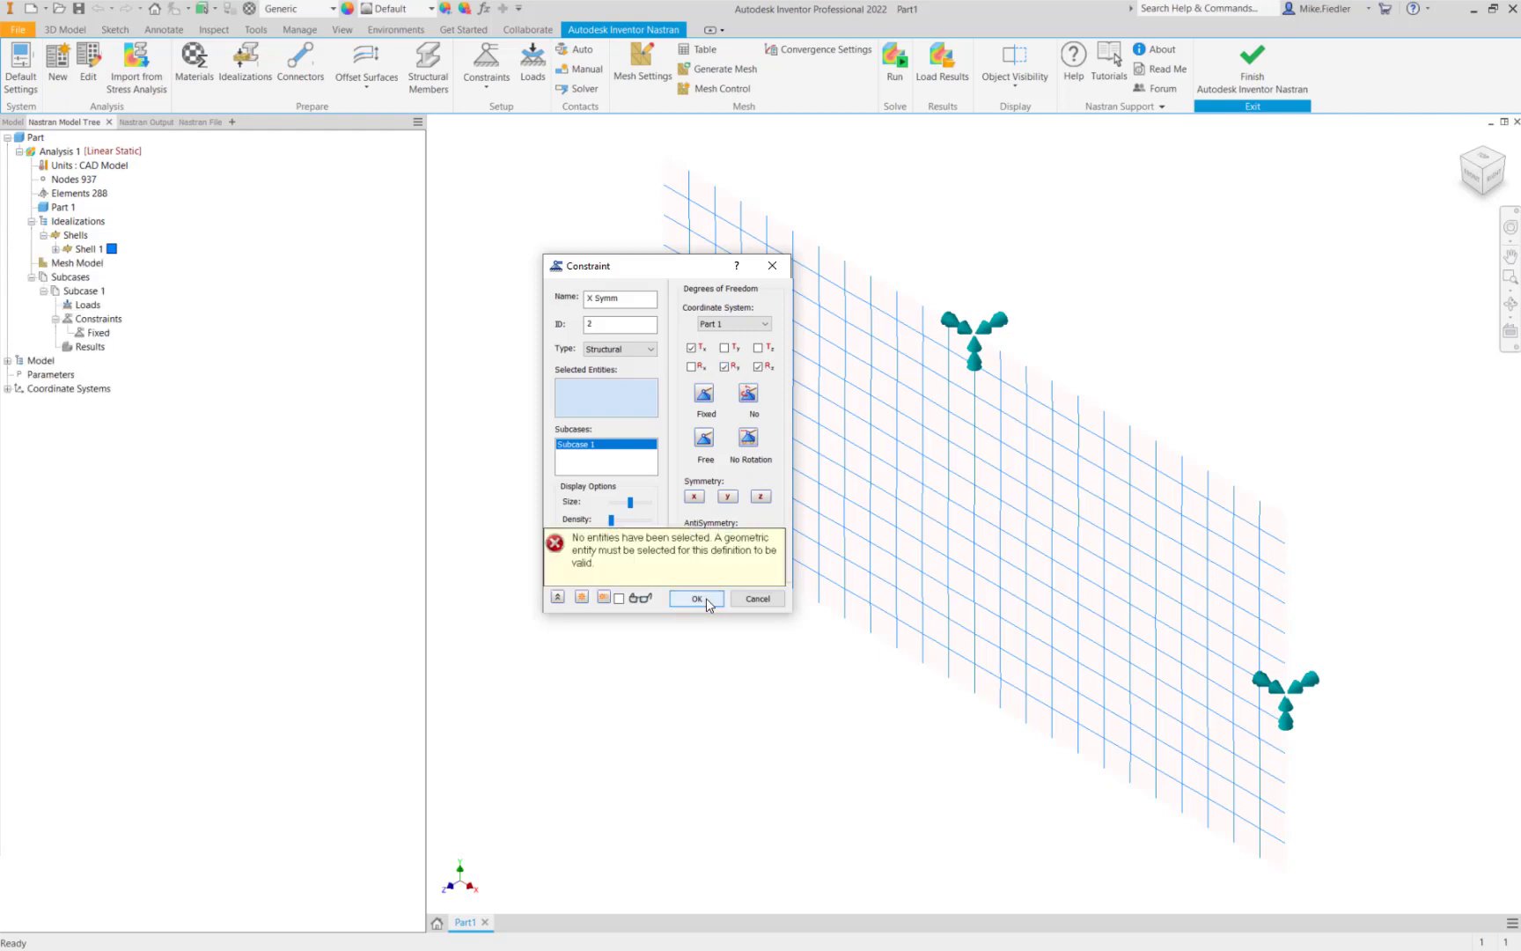
left_click(665, 221)
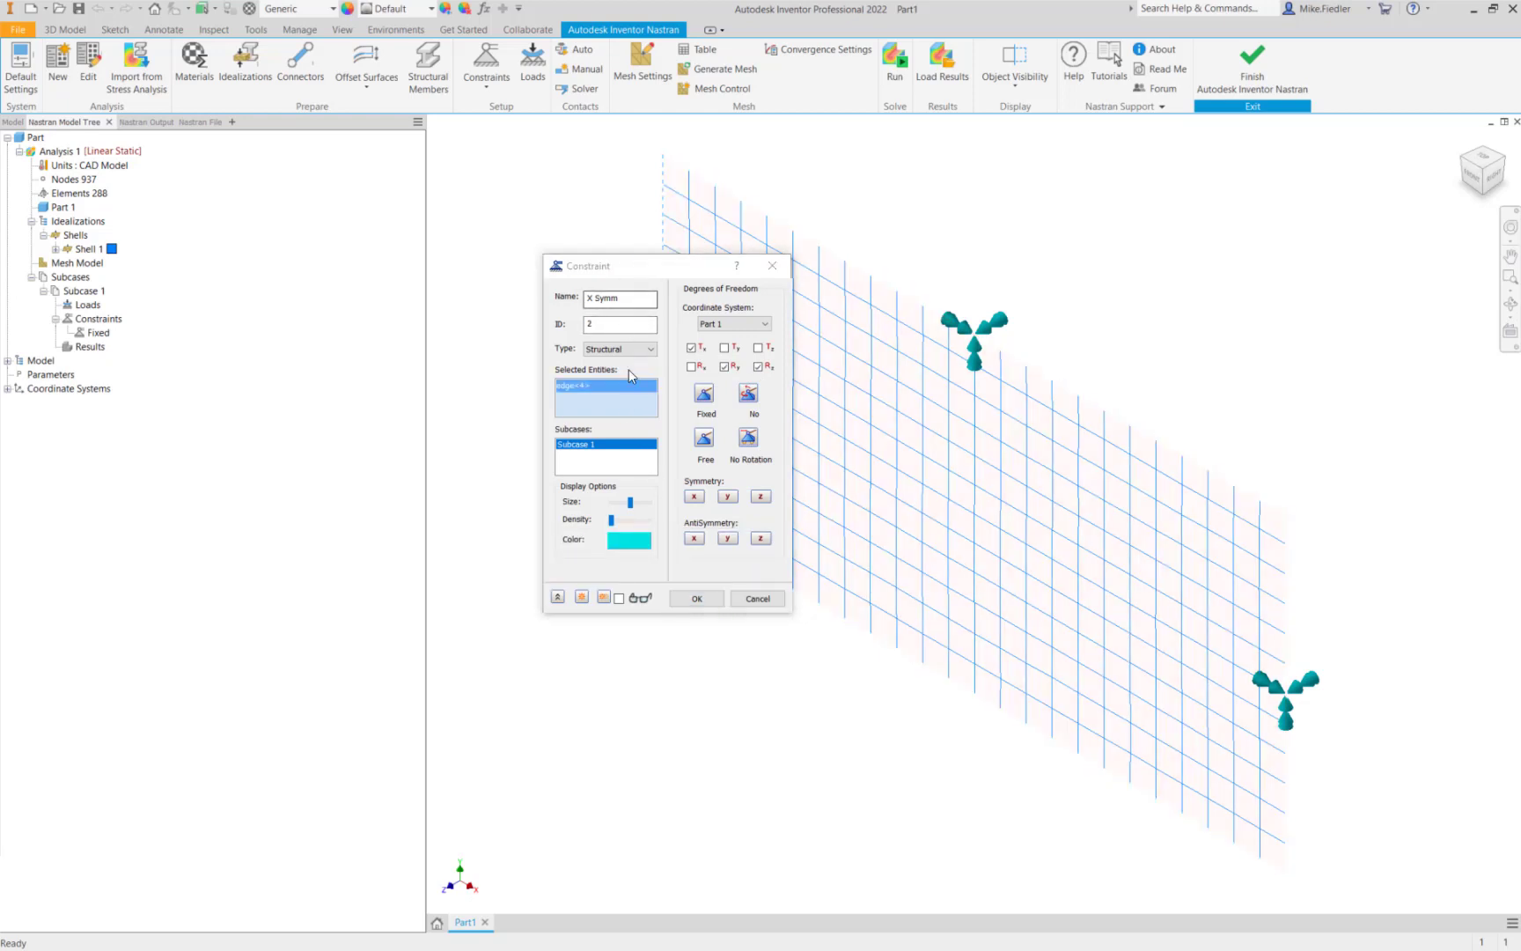
left_click(697, 599)
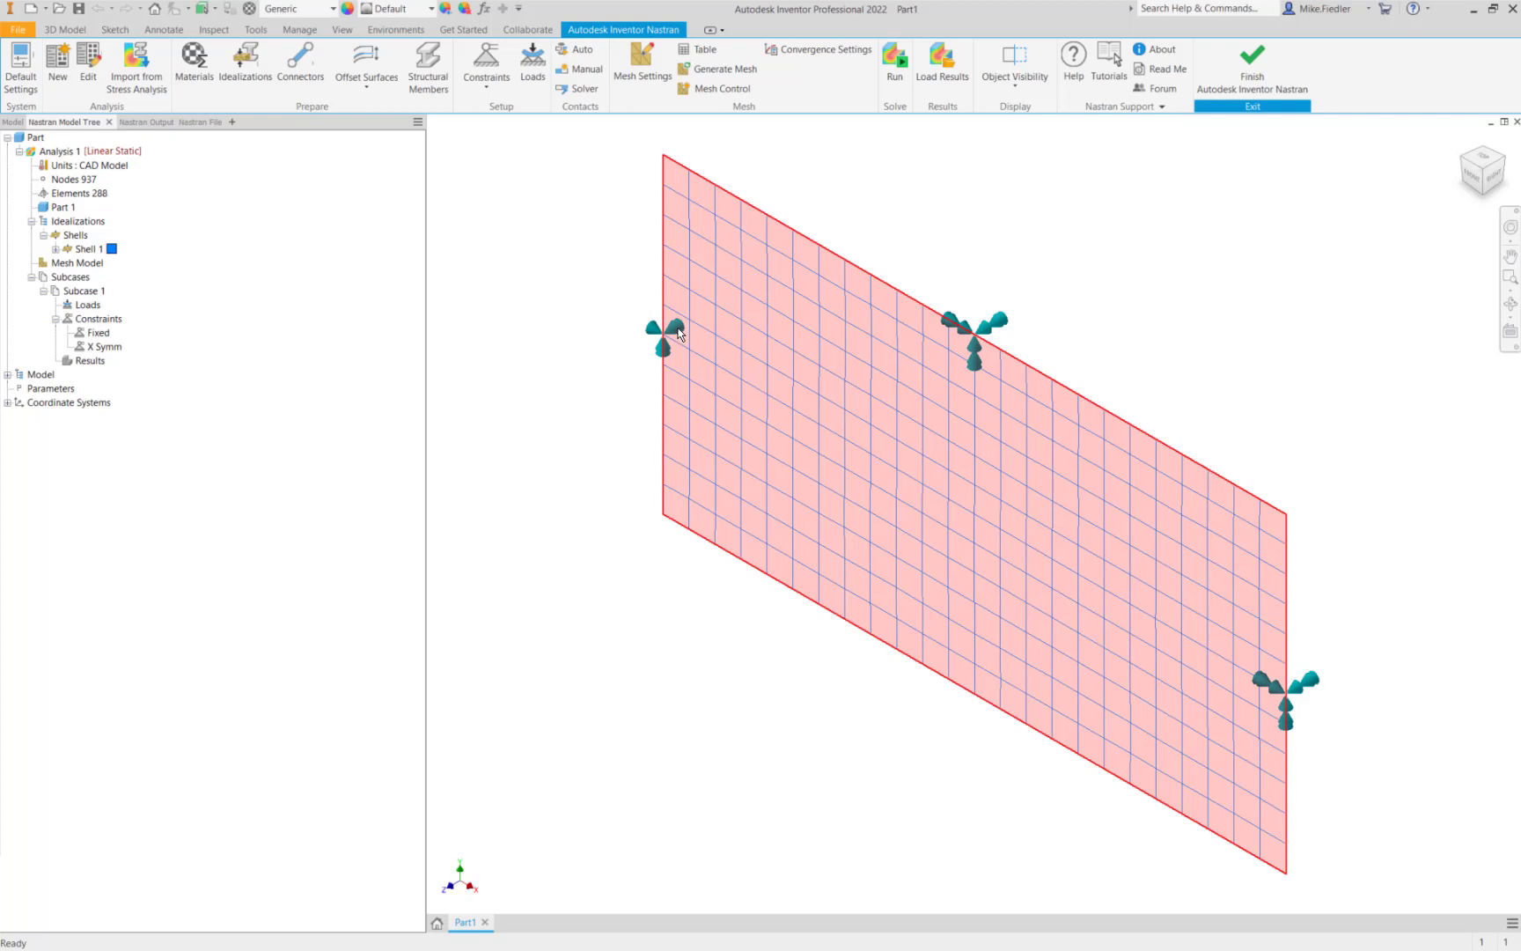
Create a constraint named Y Symm that applies Y symmetry to the plate's lower edge
mouse_move(678, 332)
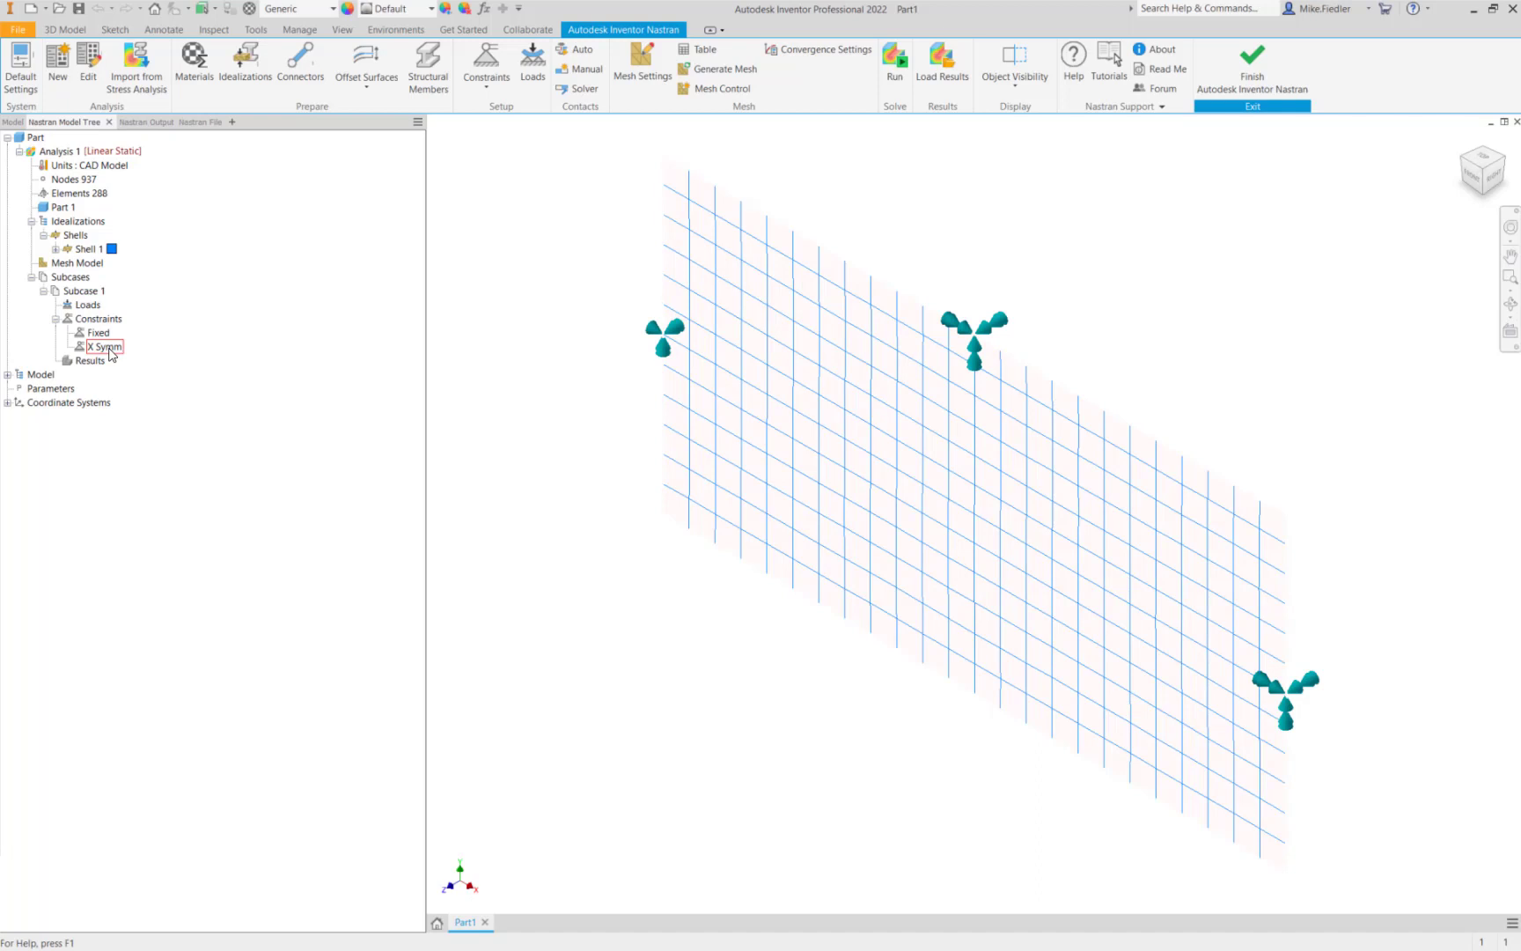
left_click(487, 60)
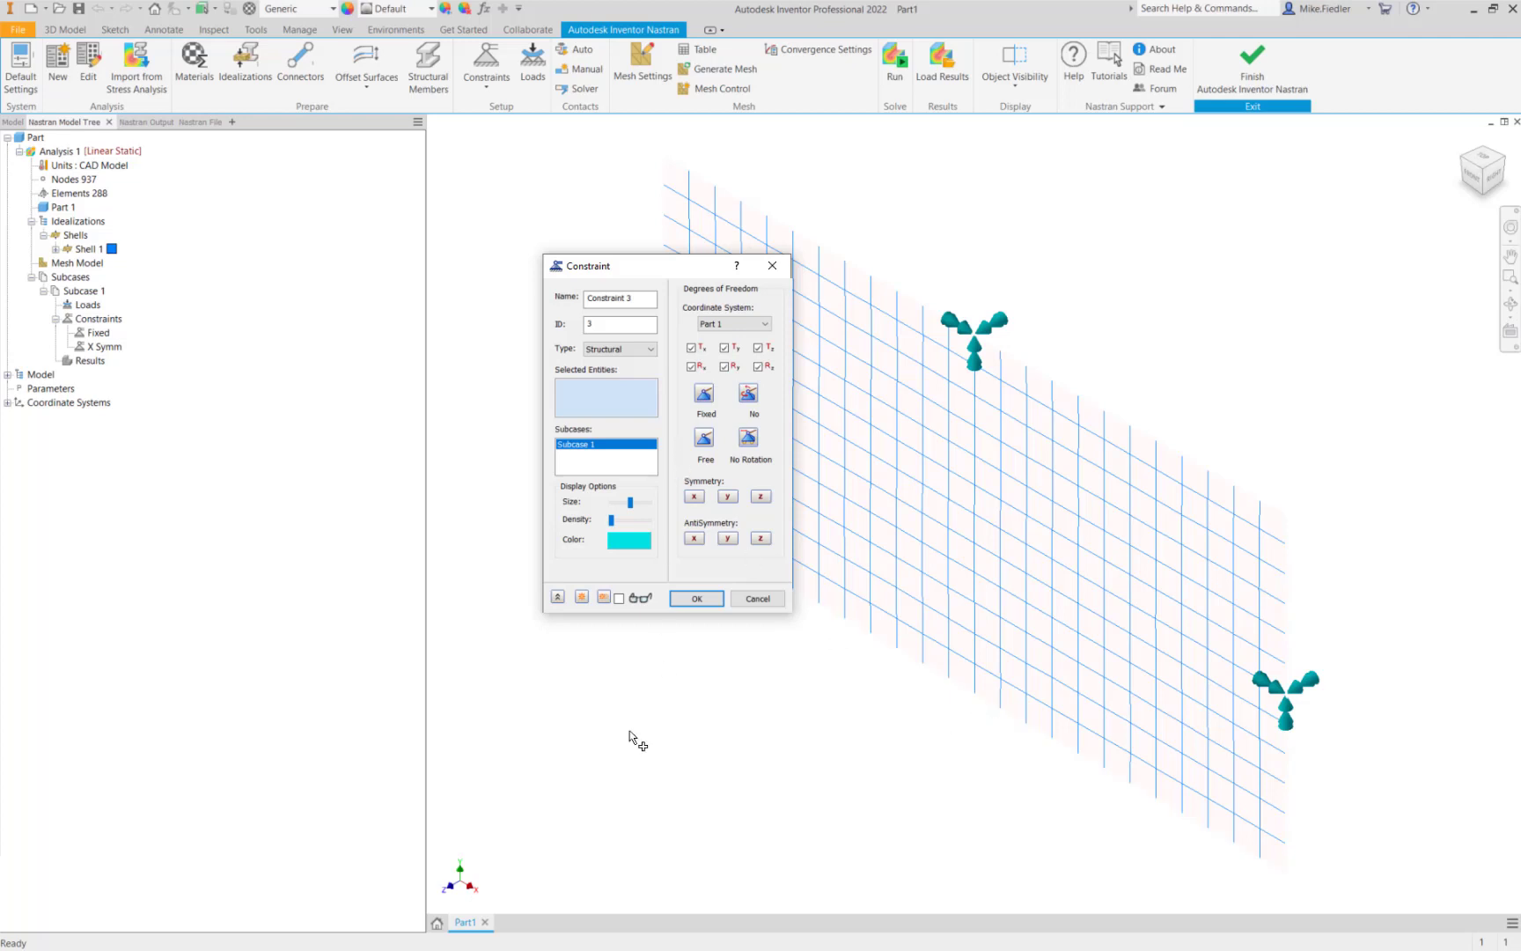
left_click_drag(653, 297, 586, 297)
type("Y Sym")
key("BackSpace")
key("BackSpace")
type("ymm")
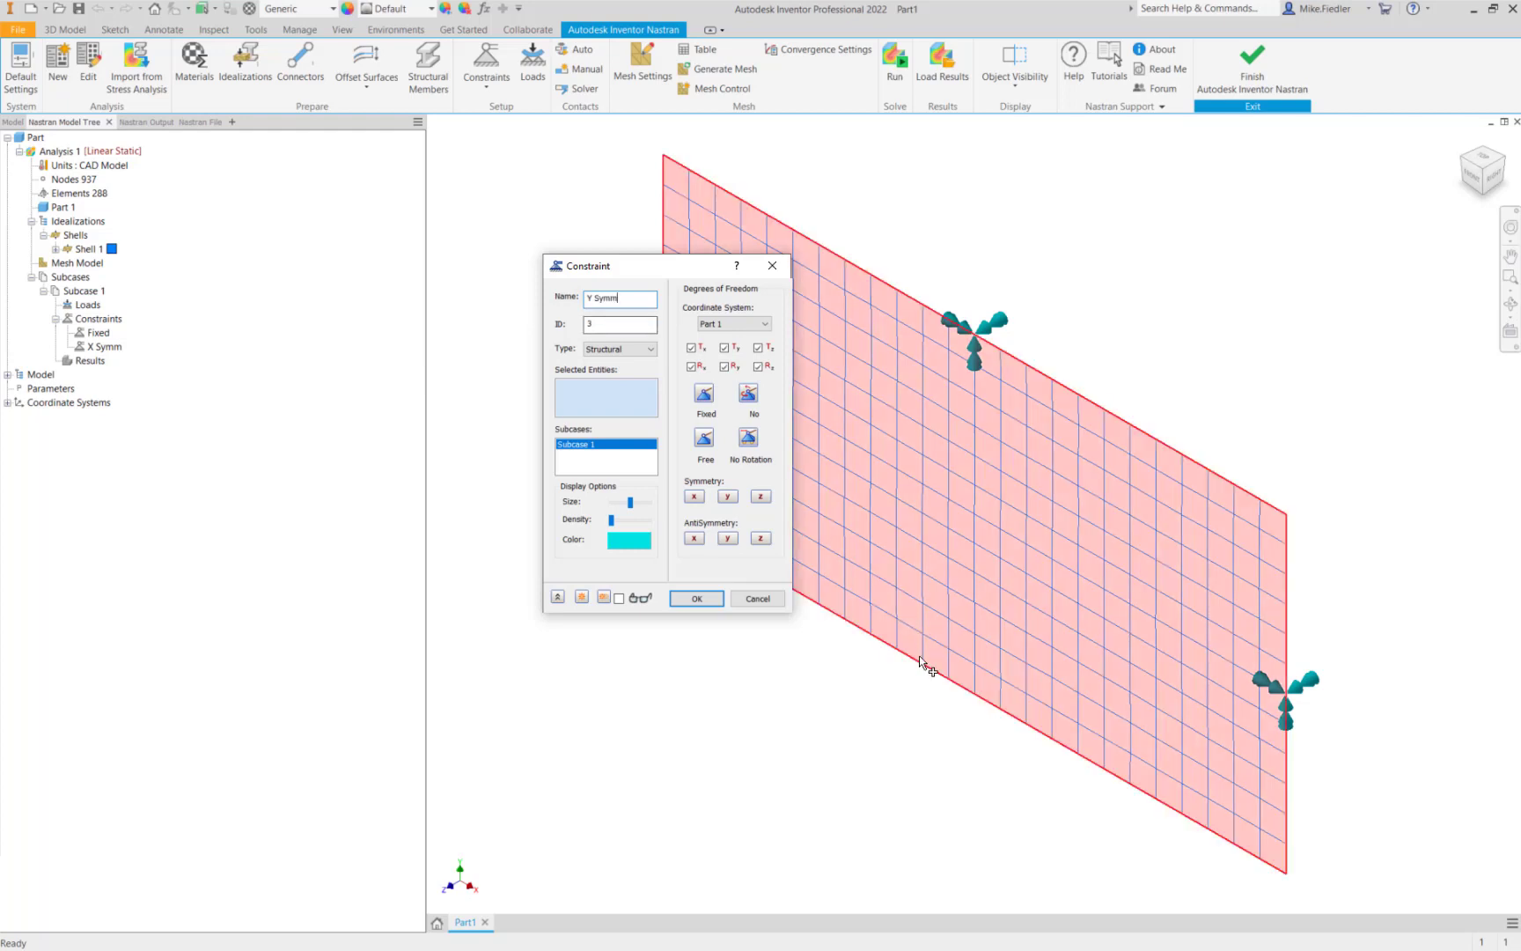
left_click(920, 667)
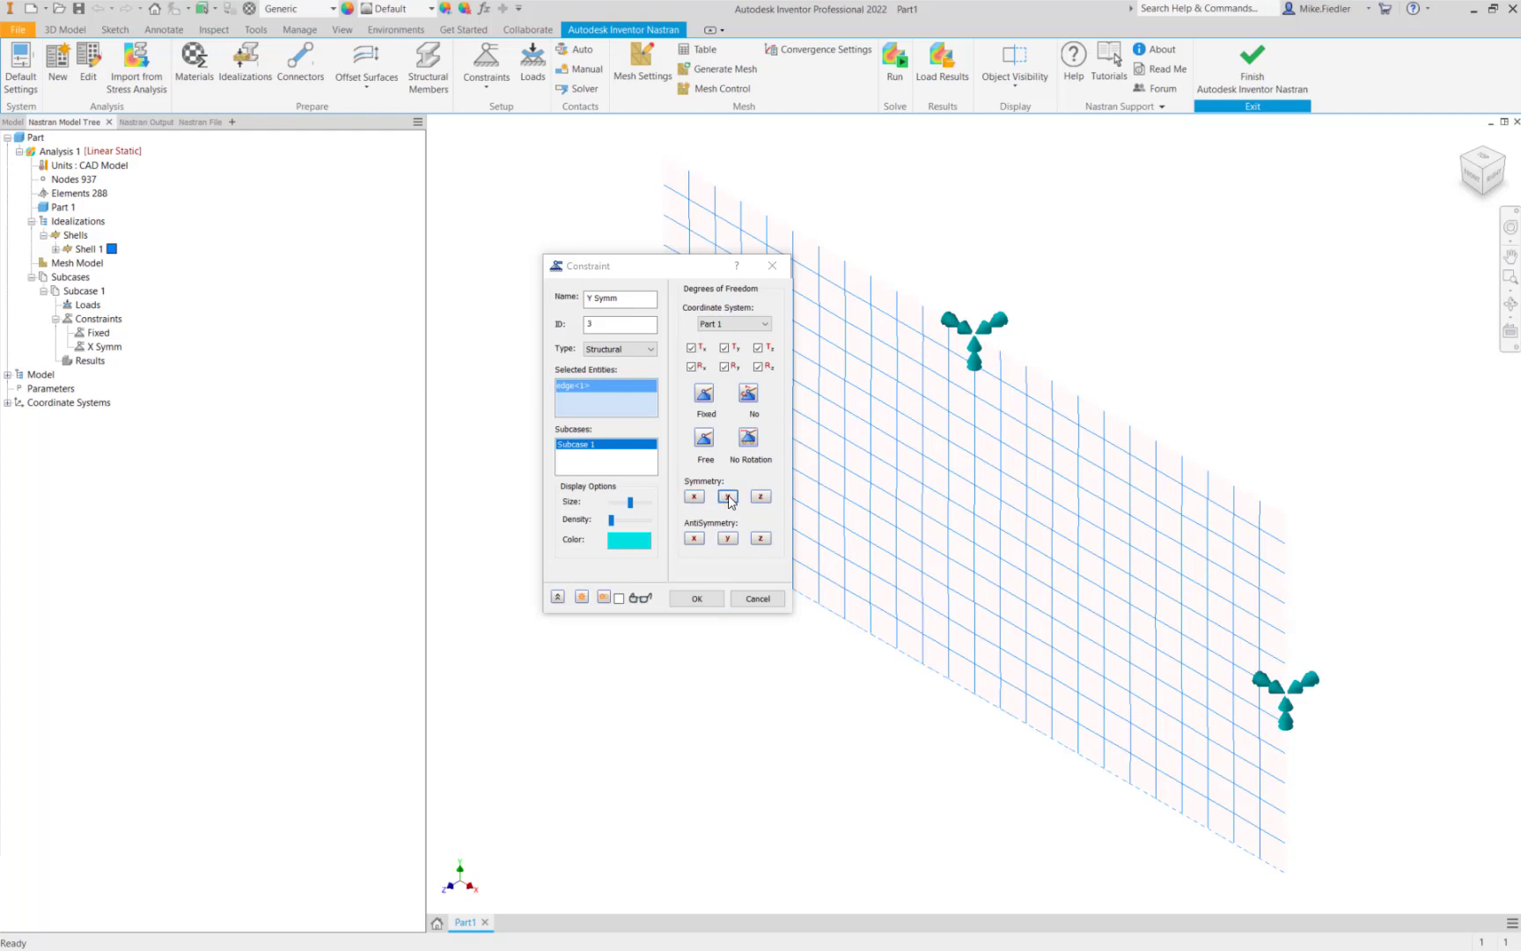
left_click(728, 496)
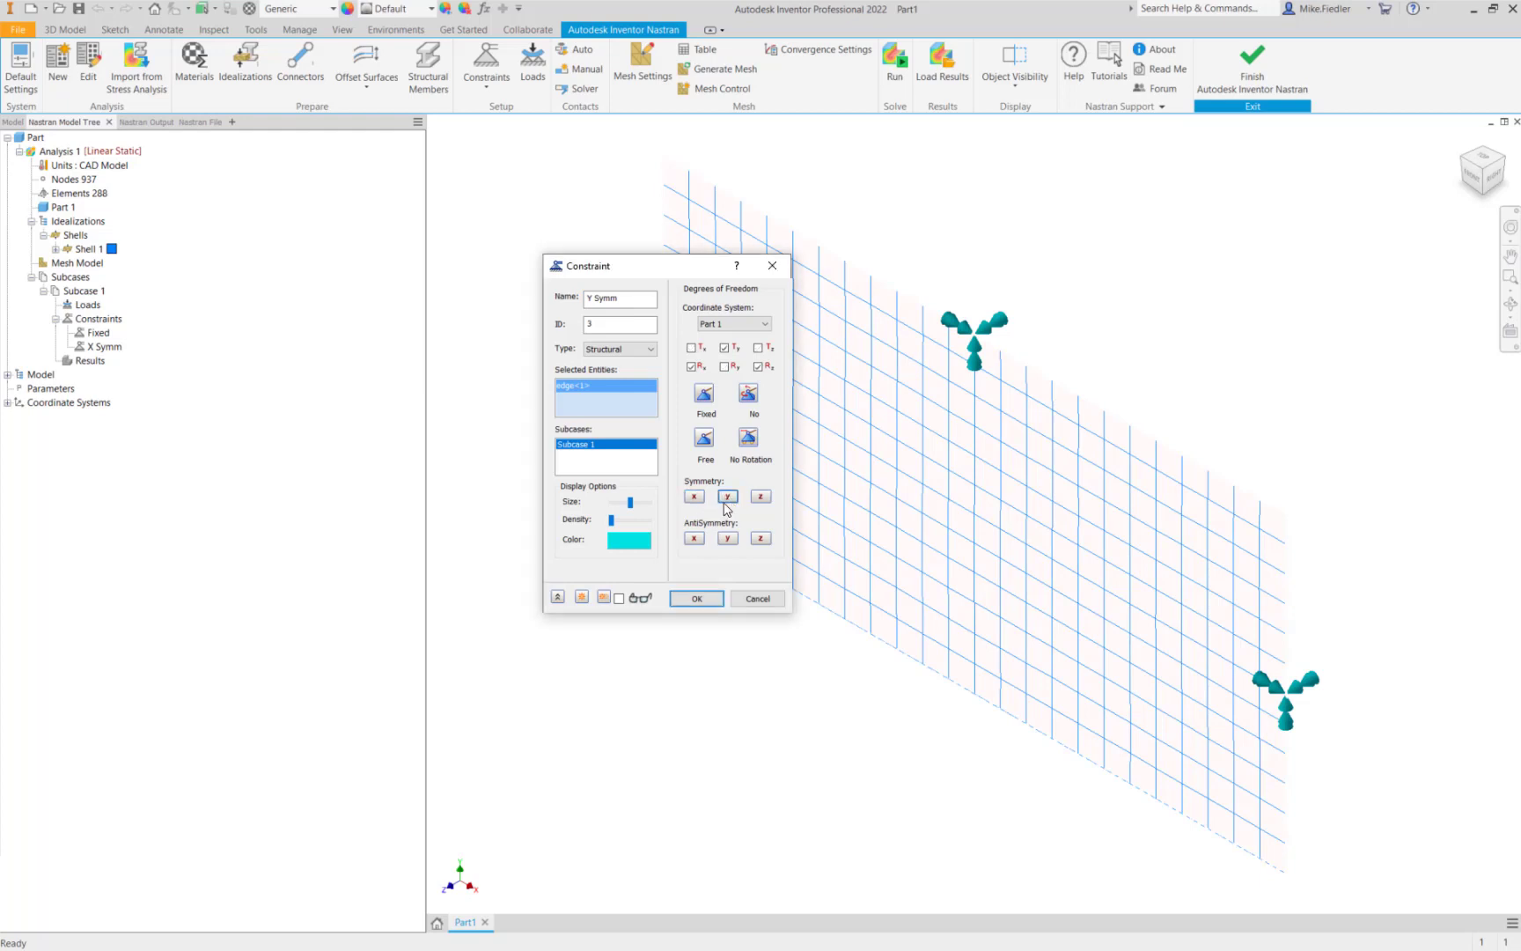
left_click(697, 600)
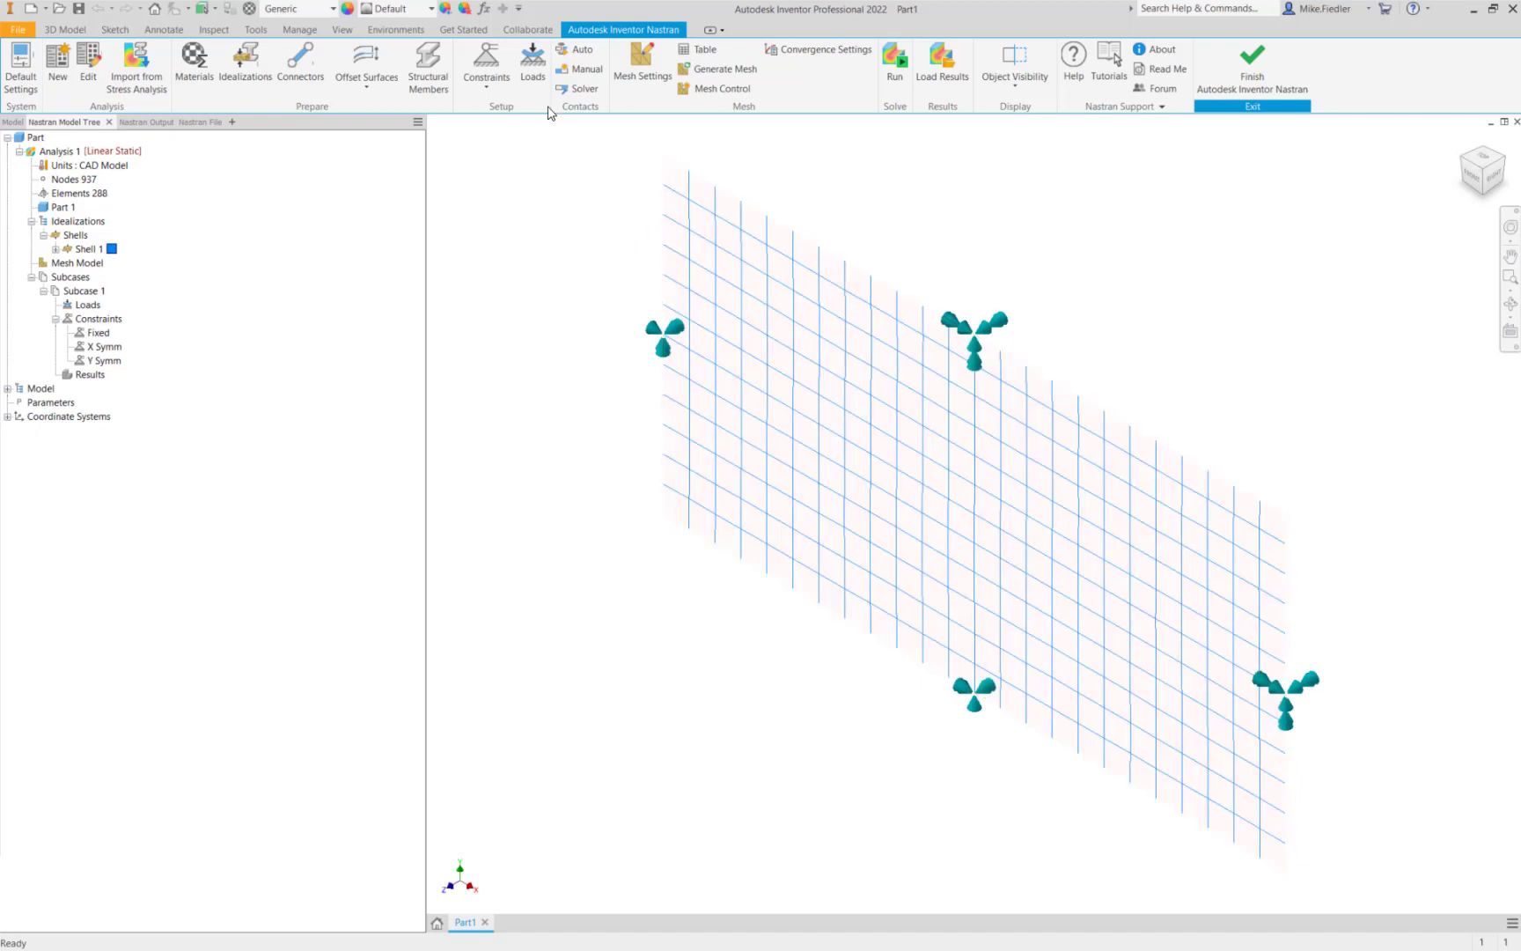
Apply a pressure load of 100 psi normal to the surface on the plate's face
left_click(532, 62)
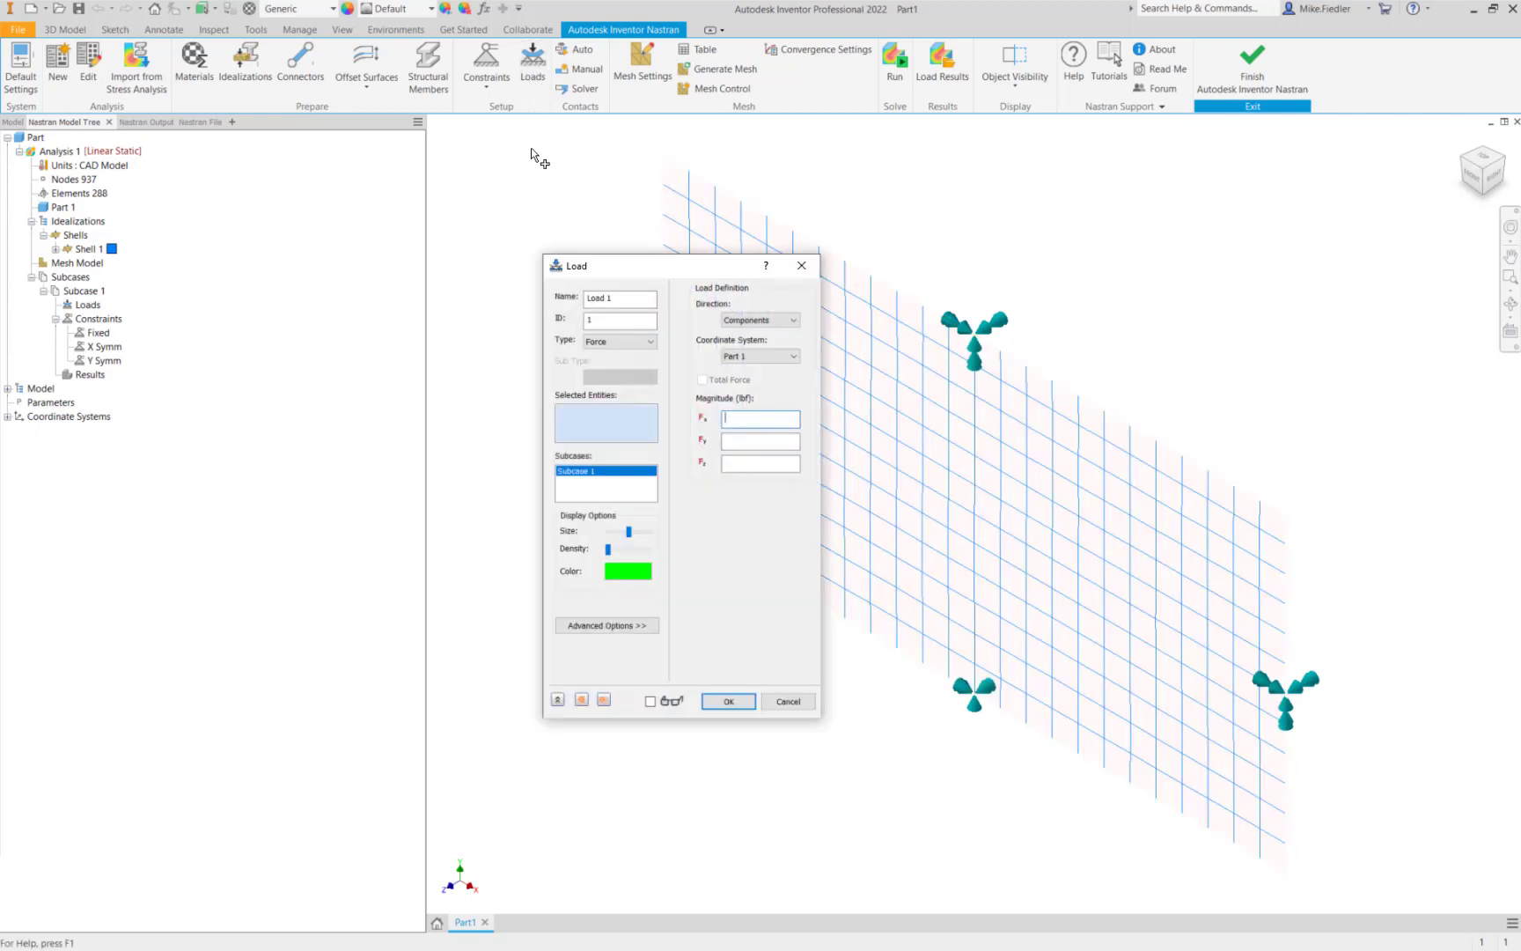
left_click(637, 343)
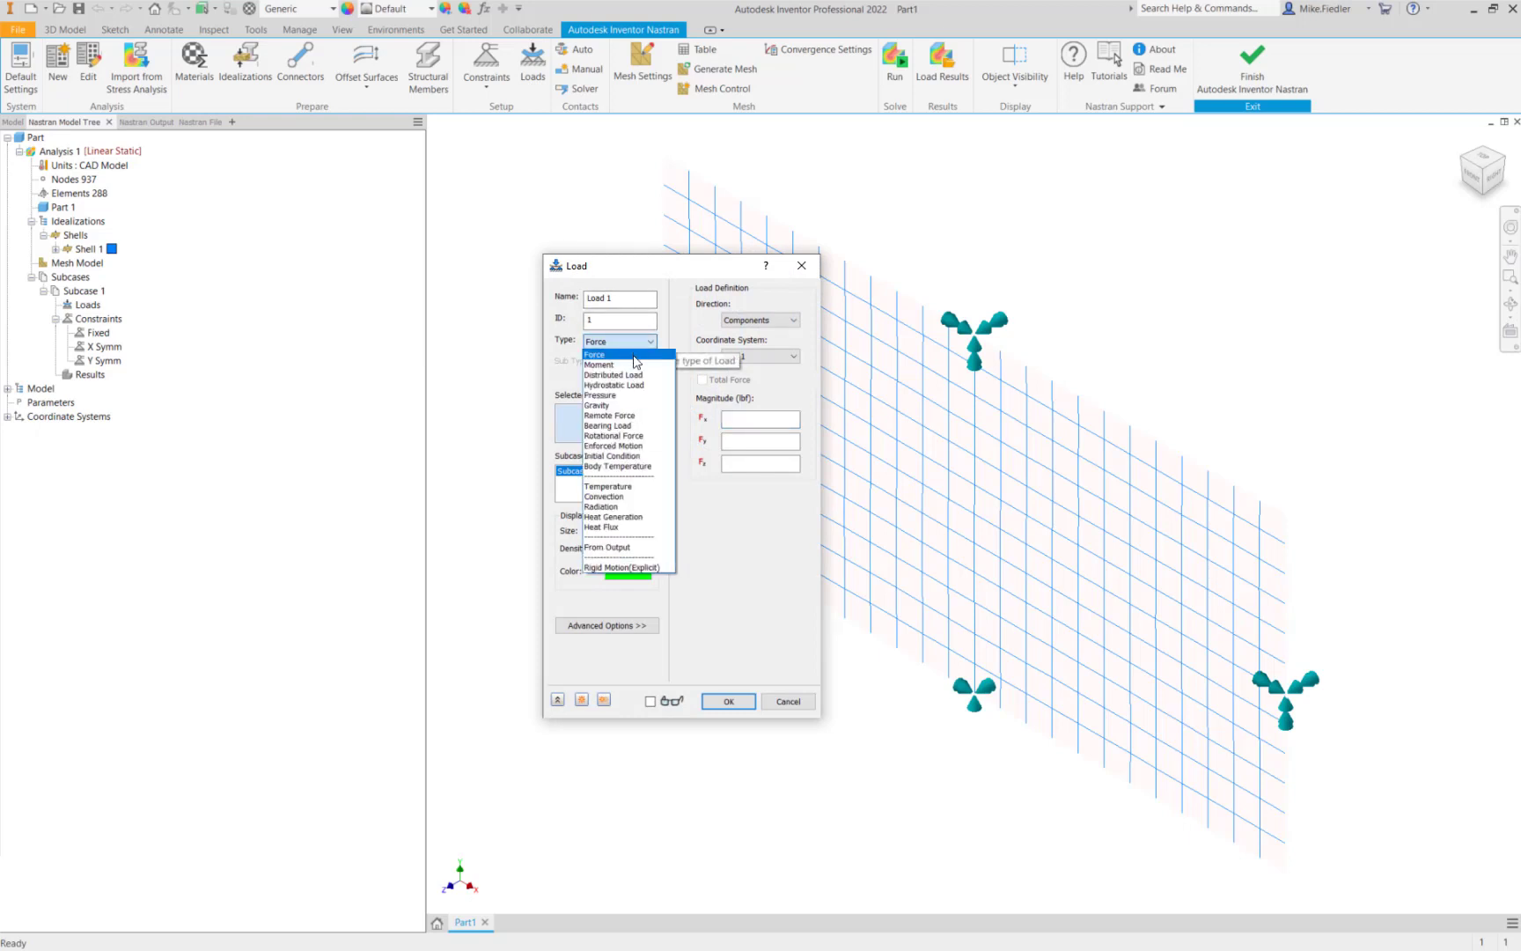
left_click(626, 397)
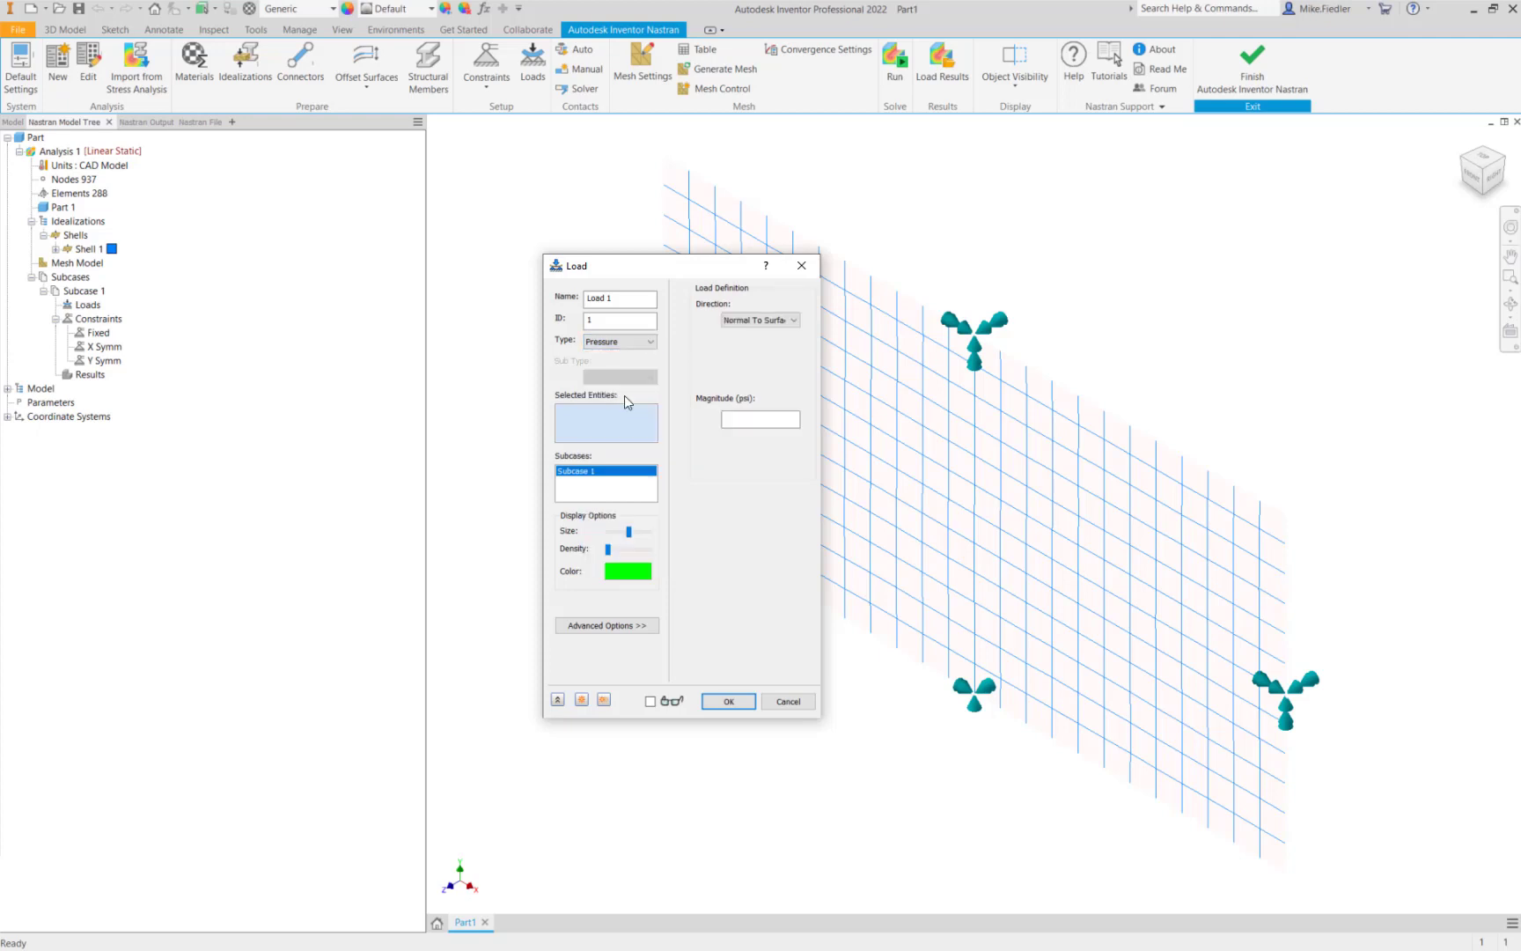
left_click(736, 417)
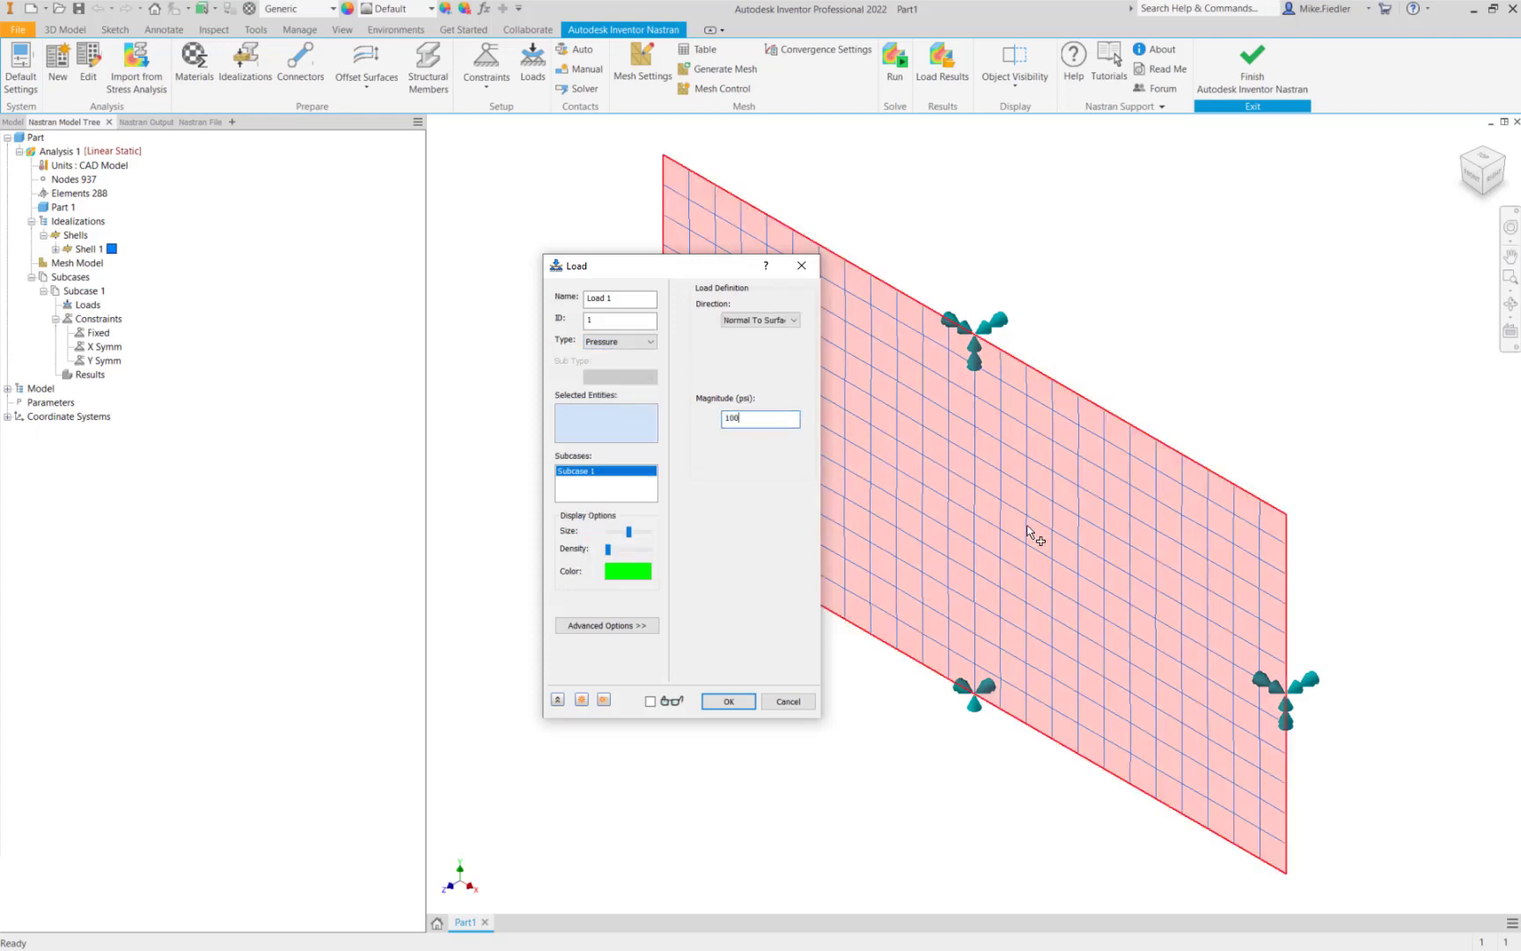
left_click(1015, 526)
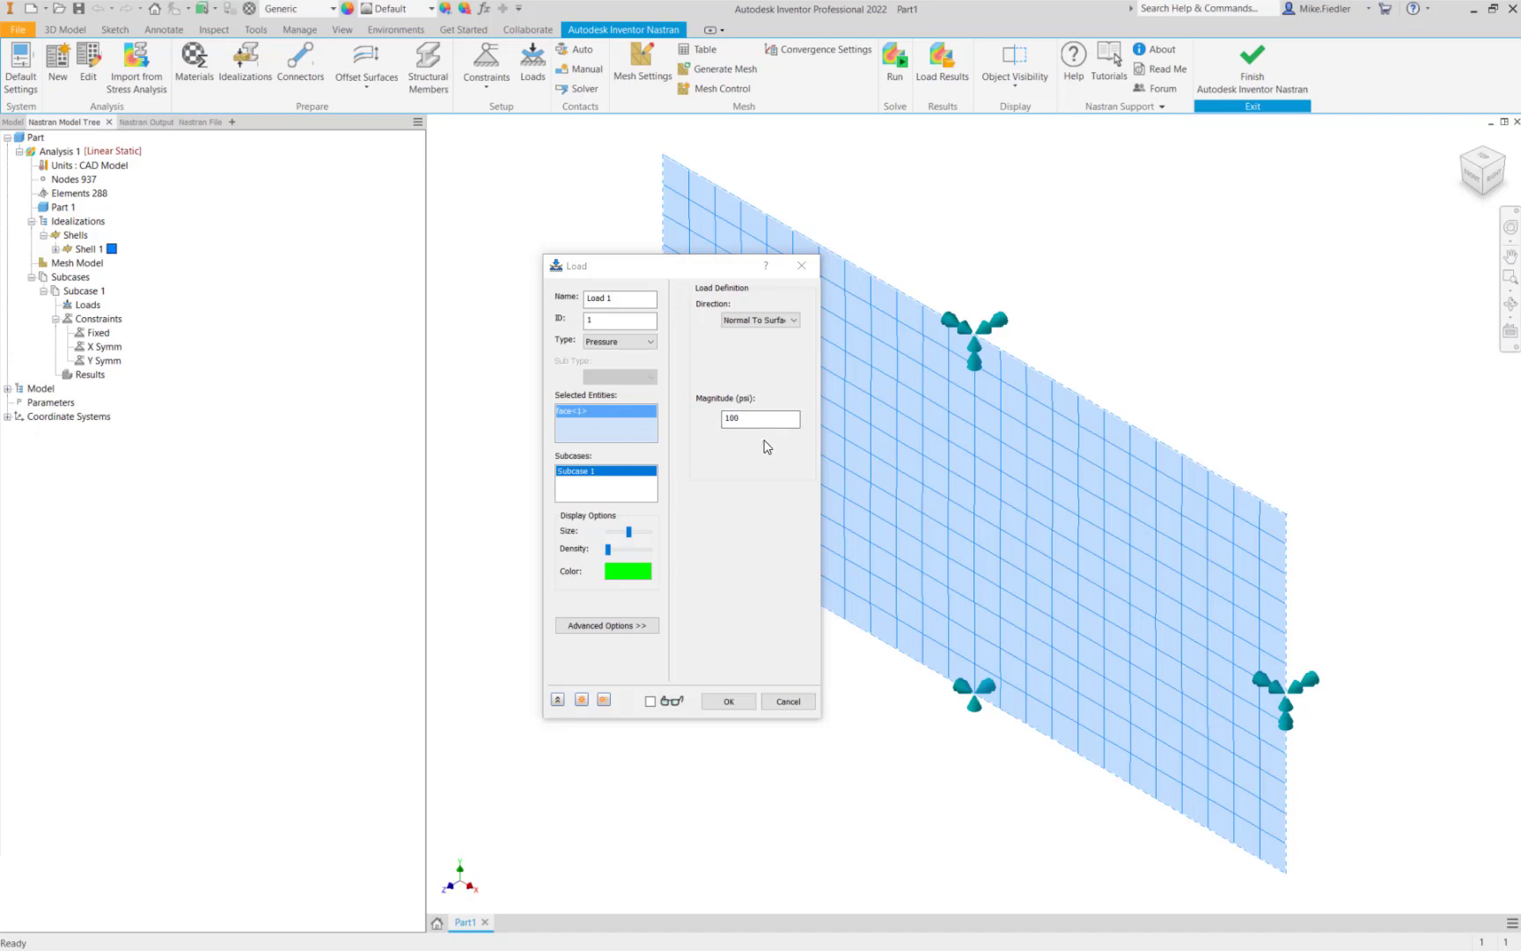
left_click(731, 704)
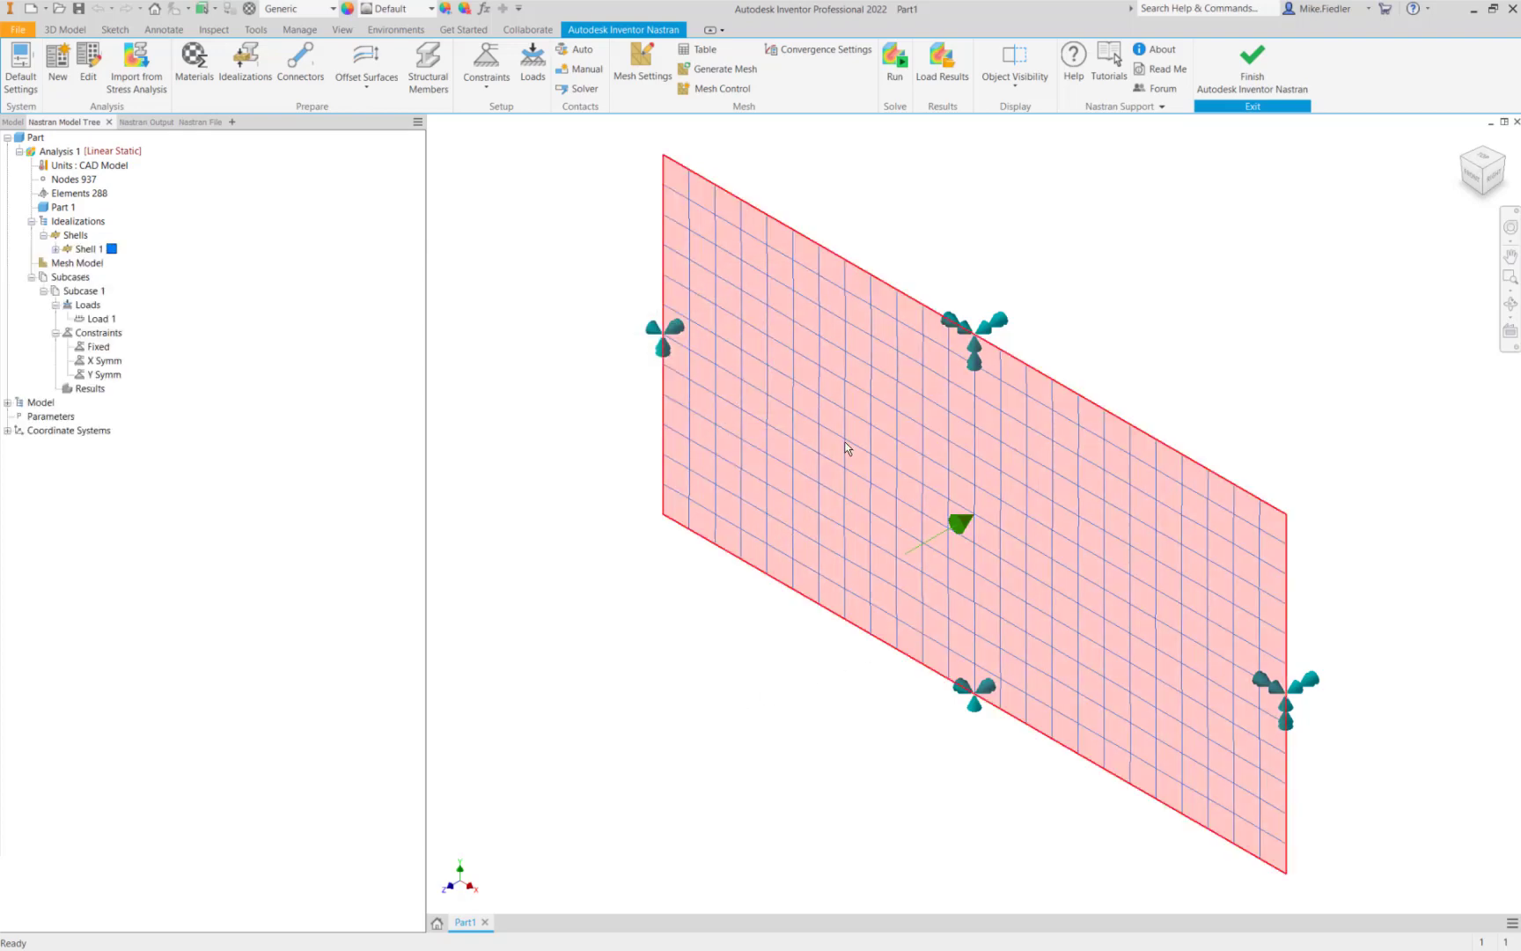
Run the linear static analysis, saving the part as V12 Demo in the Inventor folder
middle_click_drag(879, 475, 895, 376, "shift")
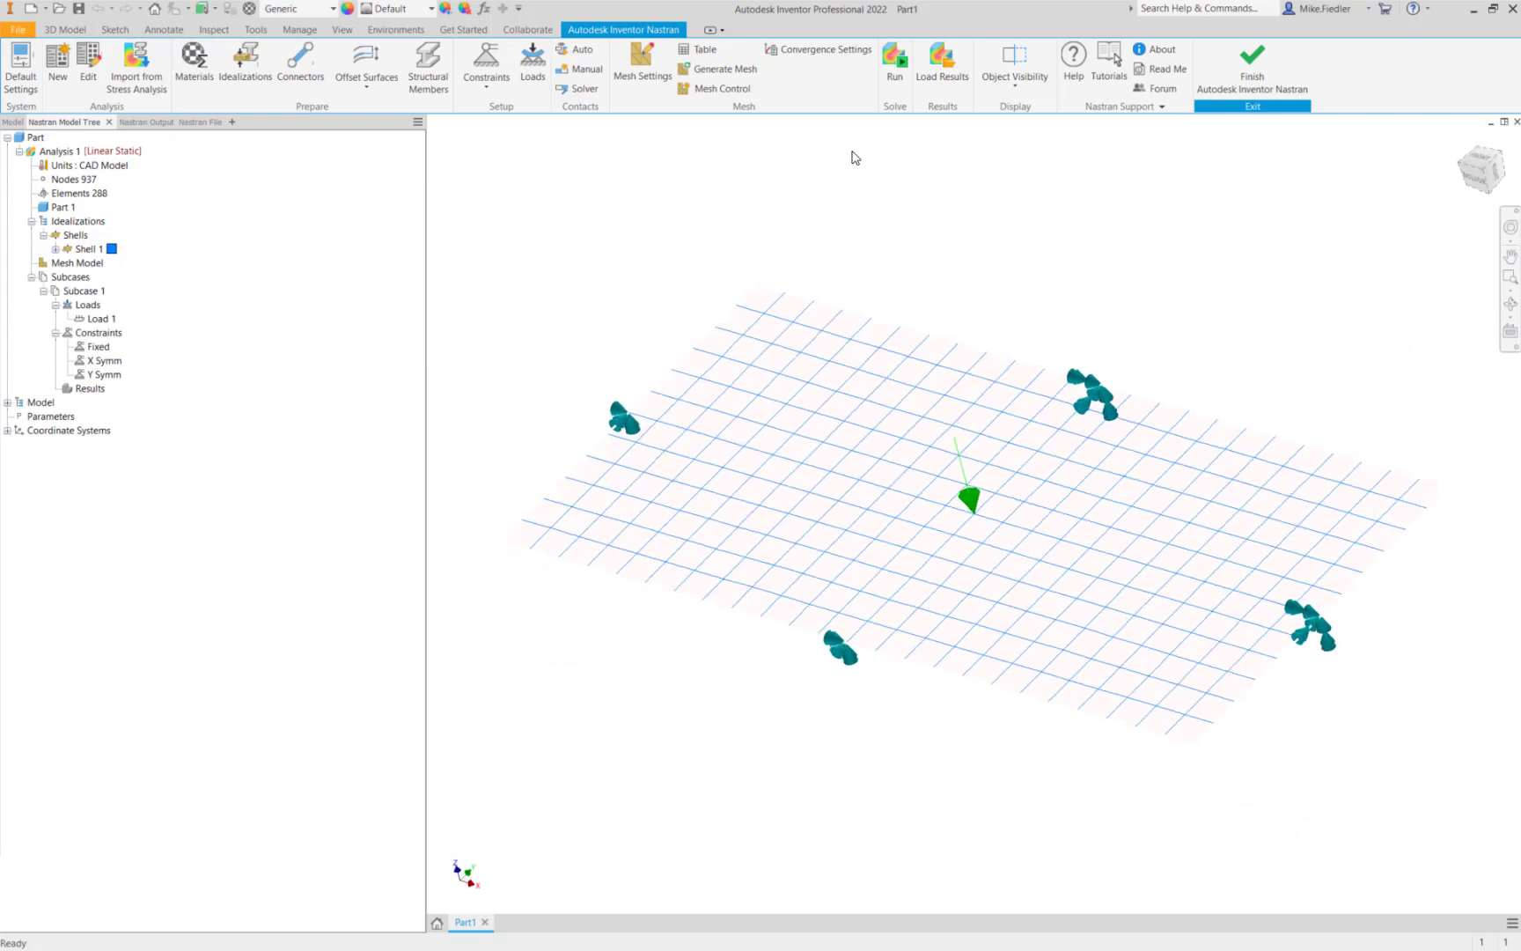
left_click(893, 79)
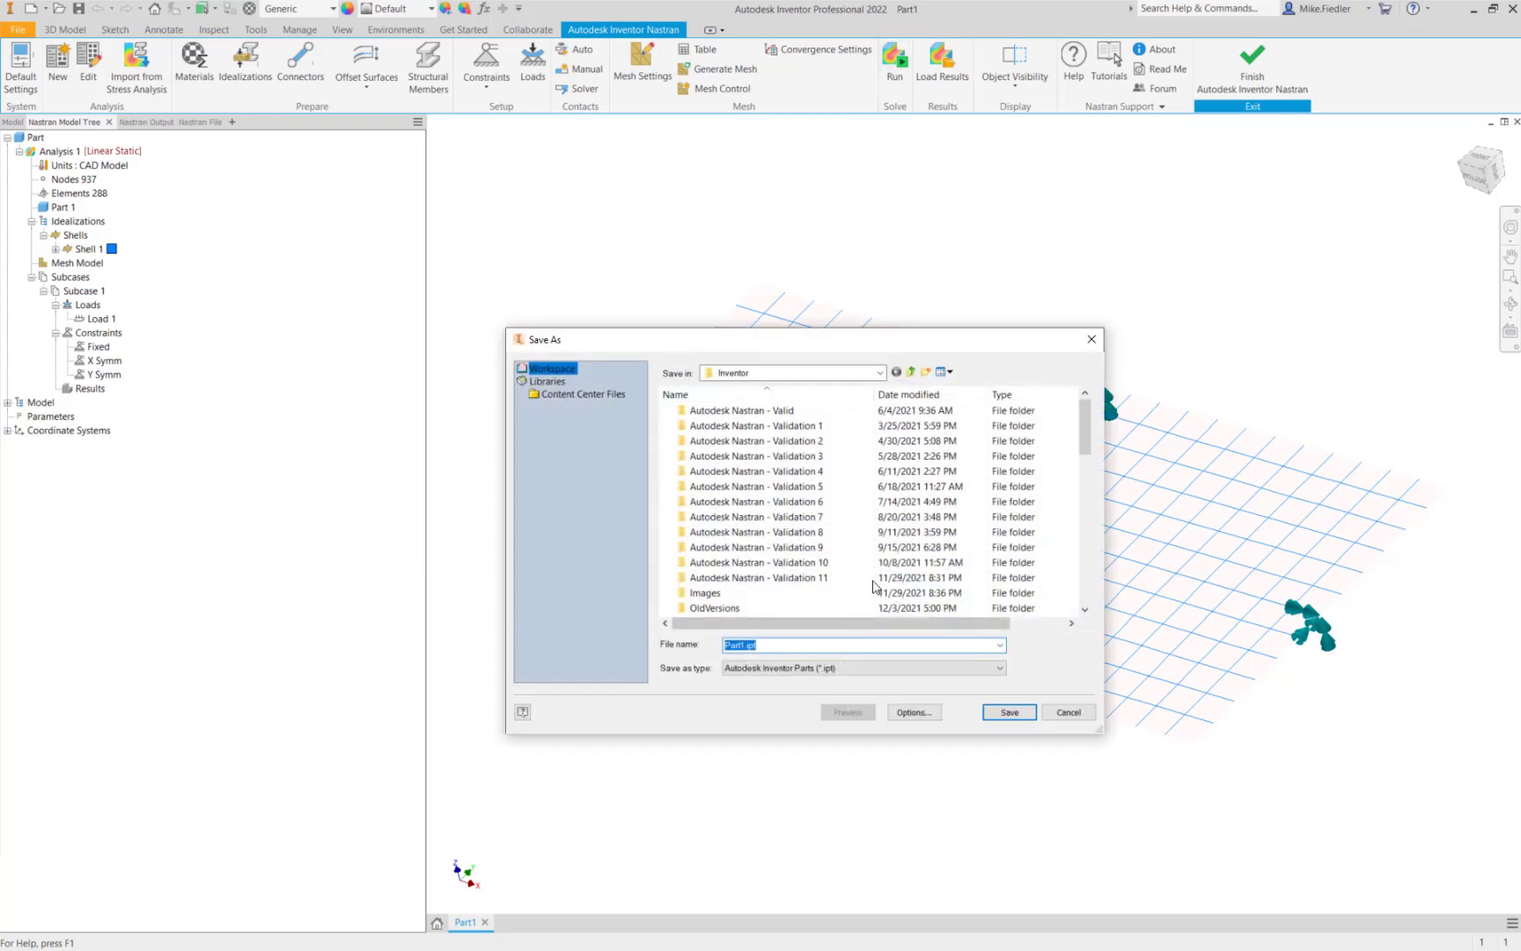
scroll(893, 535, "down", 5)
scroll(893, 535, "down", 10)
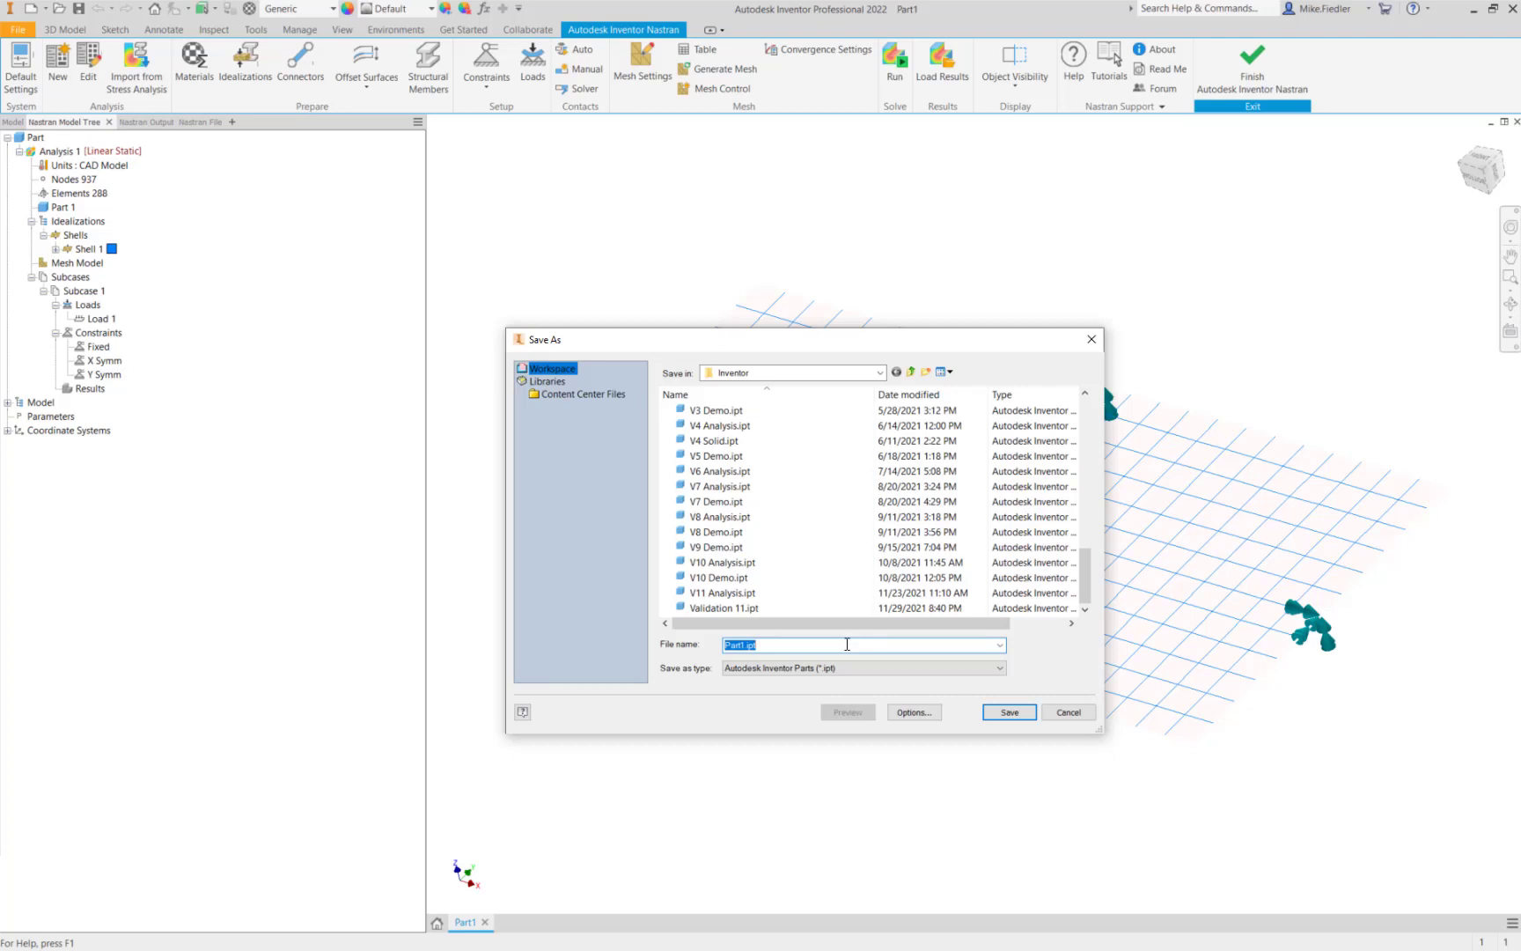
type("V12 DEmo")
key("BackSpace")
key("BackSpace")
key("BackSpace")
type("em")
left_click(1013, 713)
key("Return")
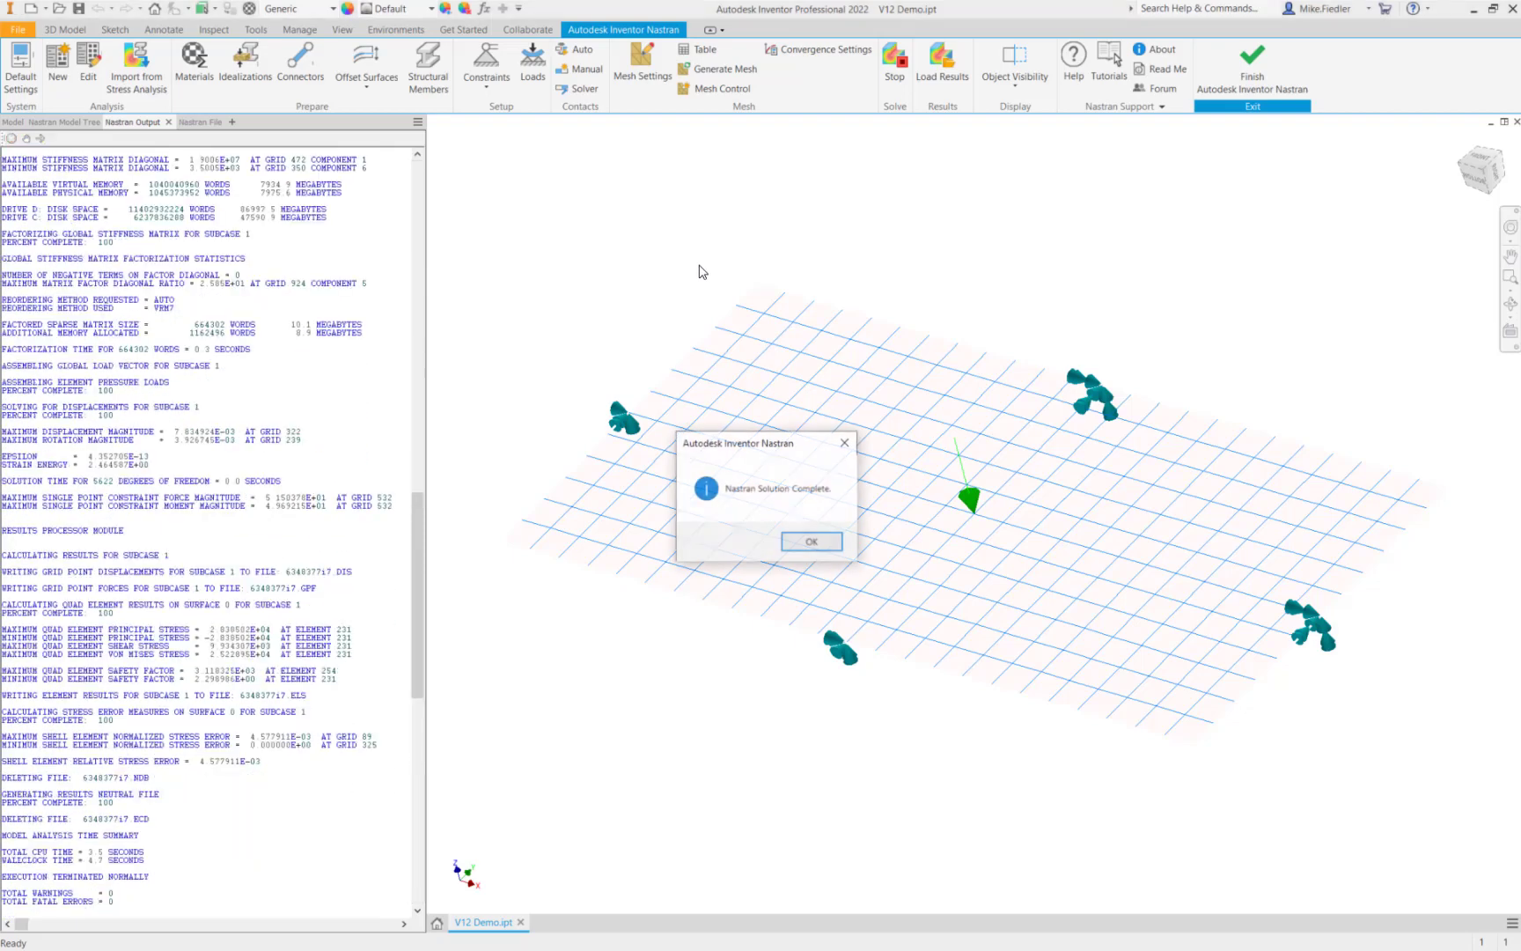
Dismiss the solution notice and change the stress contour plot to SHELL Y-NORMAL STRESS
left_click(811, 541)
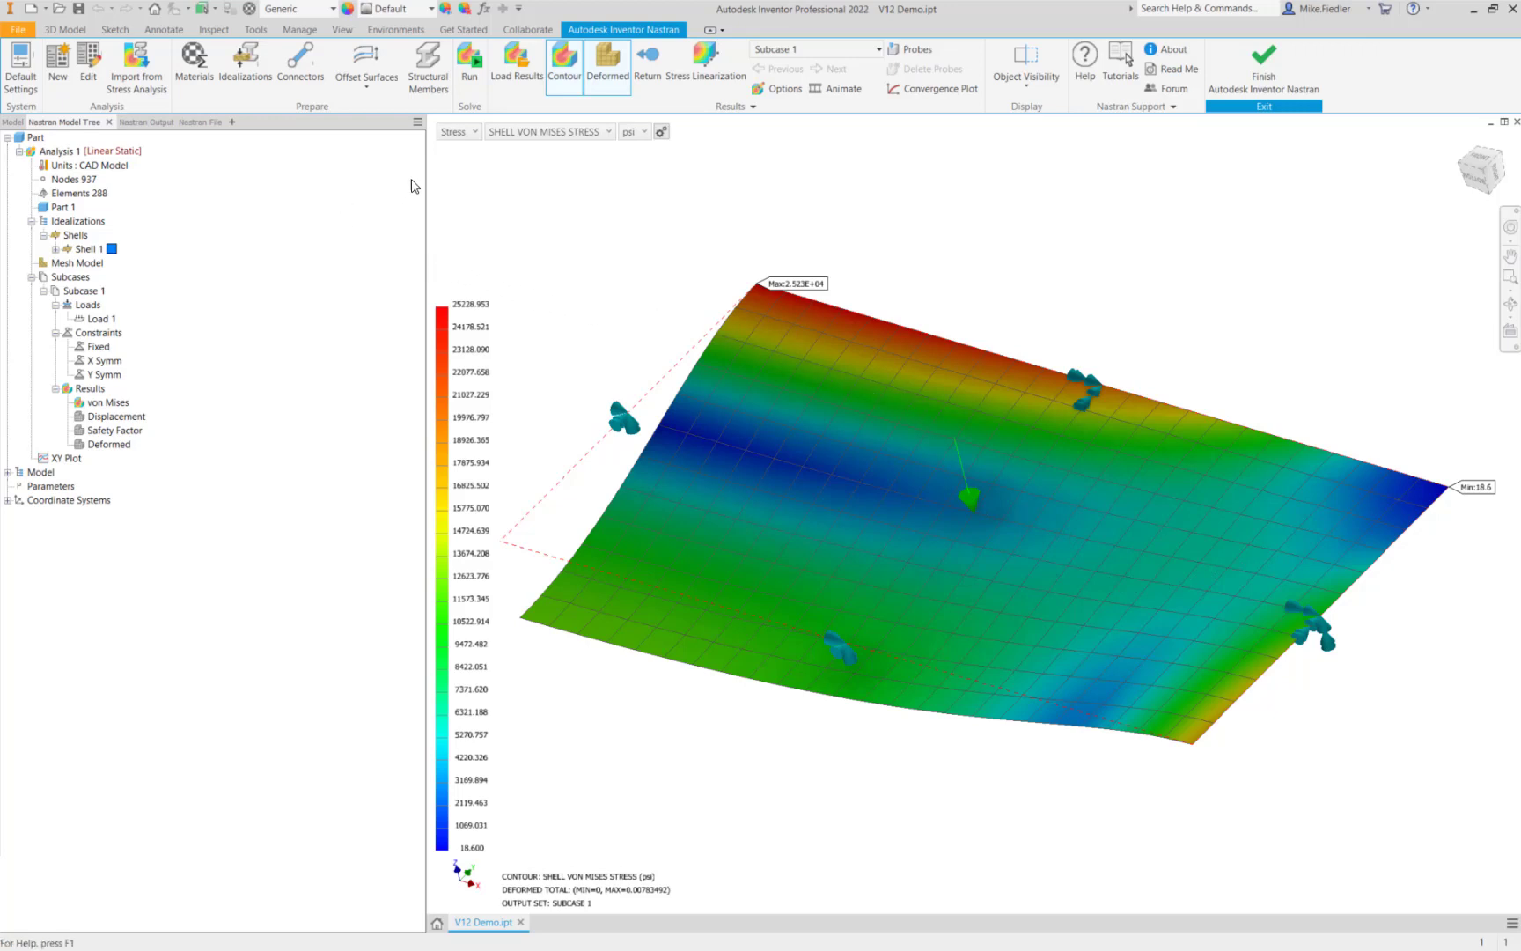
left_click(474, 132)
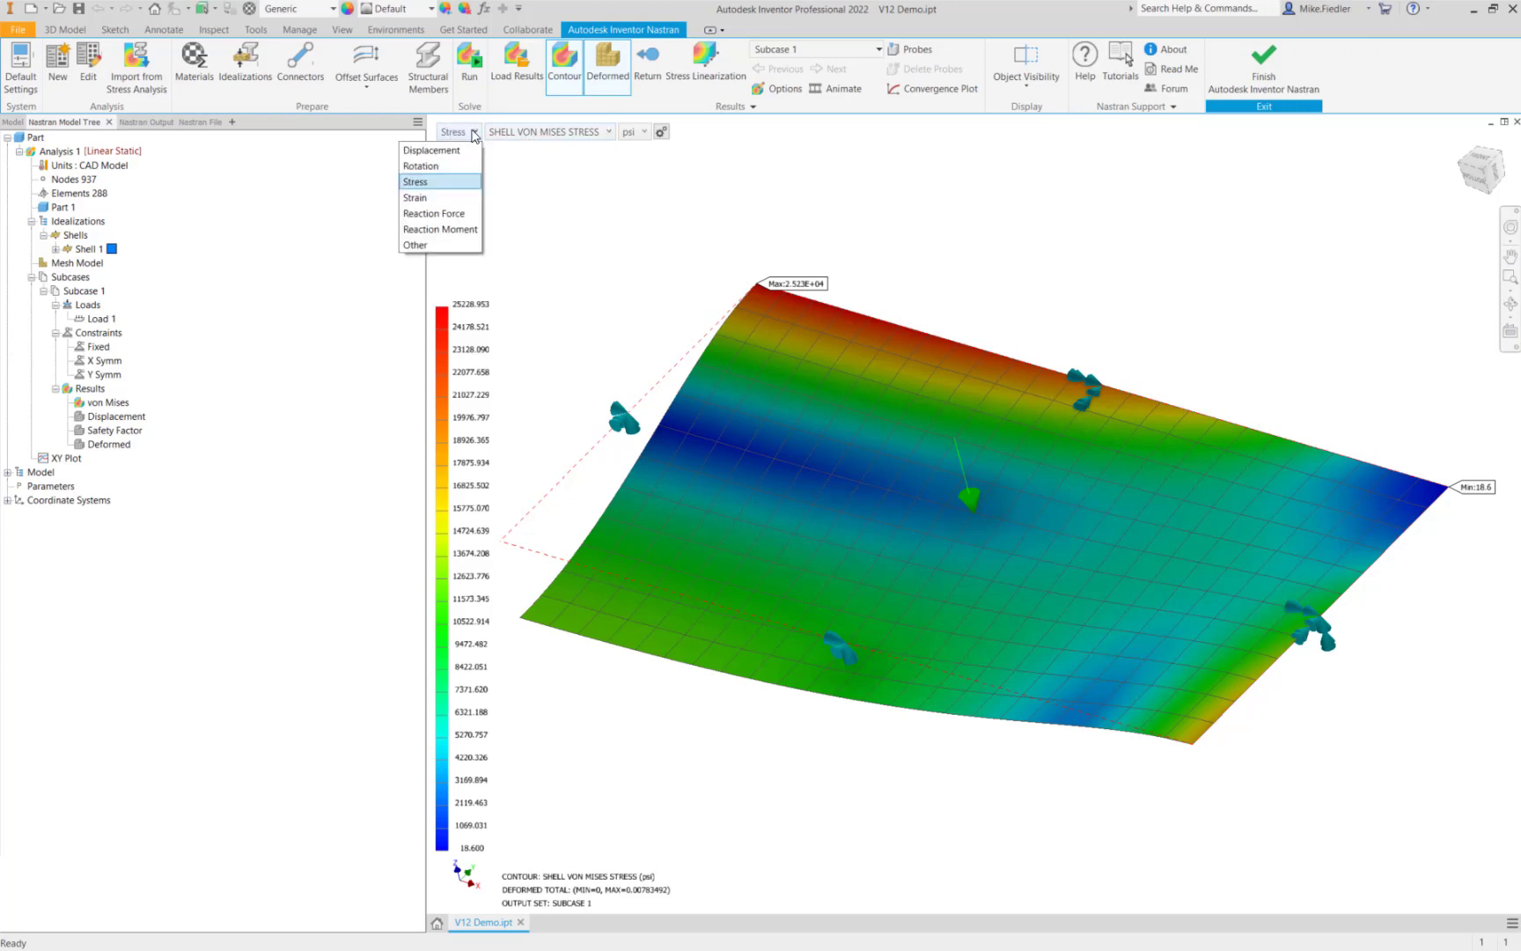
left_click(459, 192)
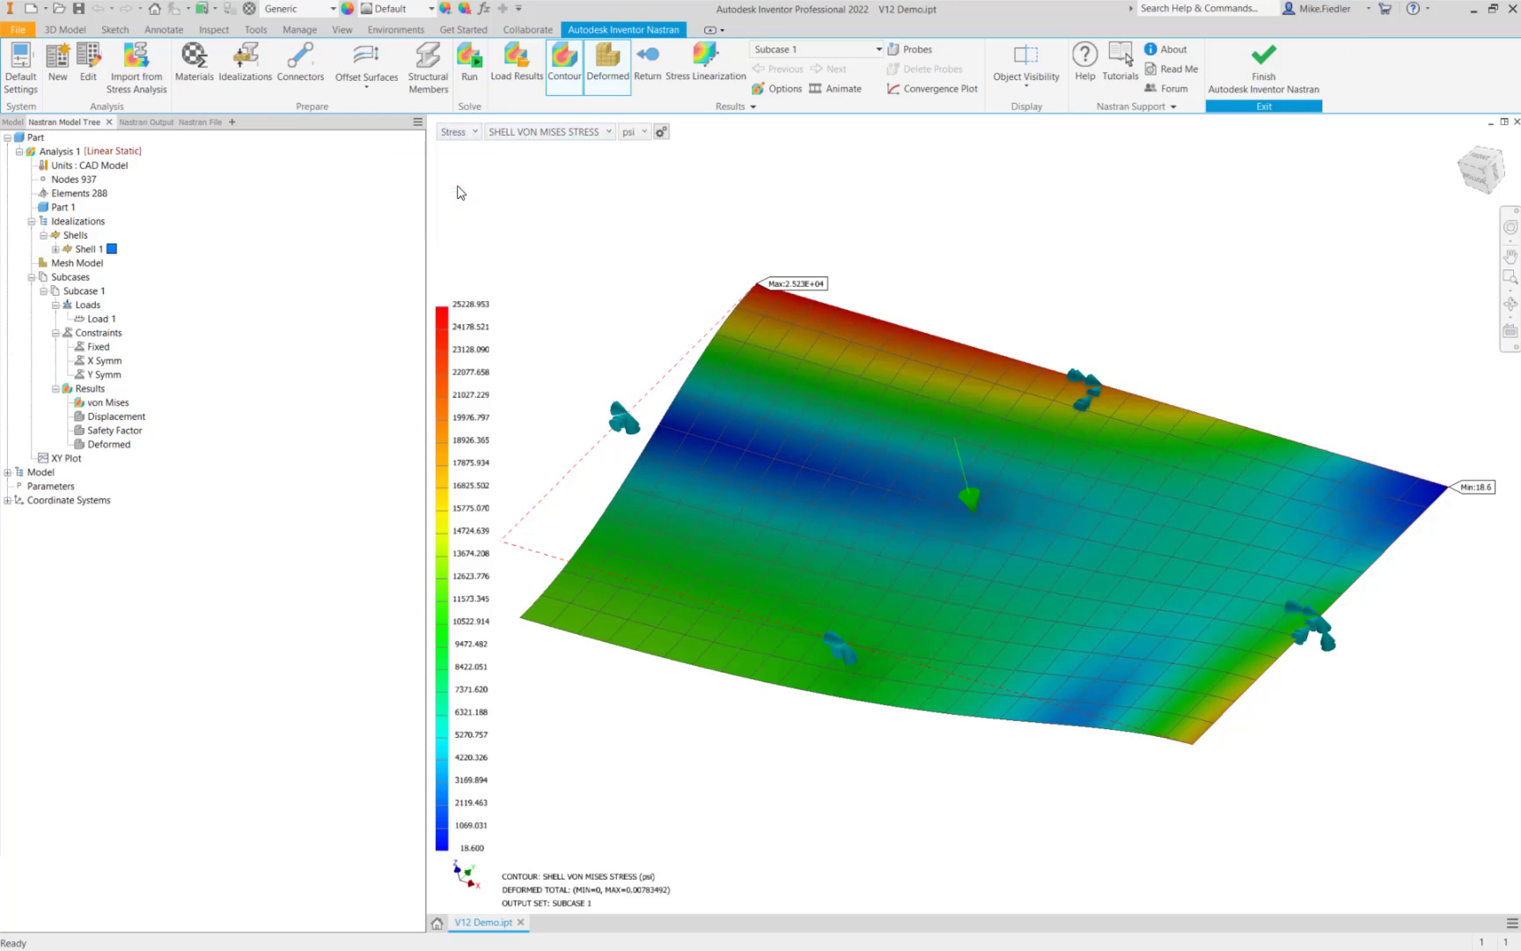
left_click(564, 133)
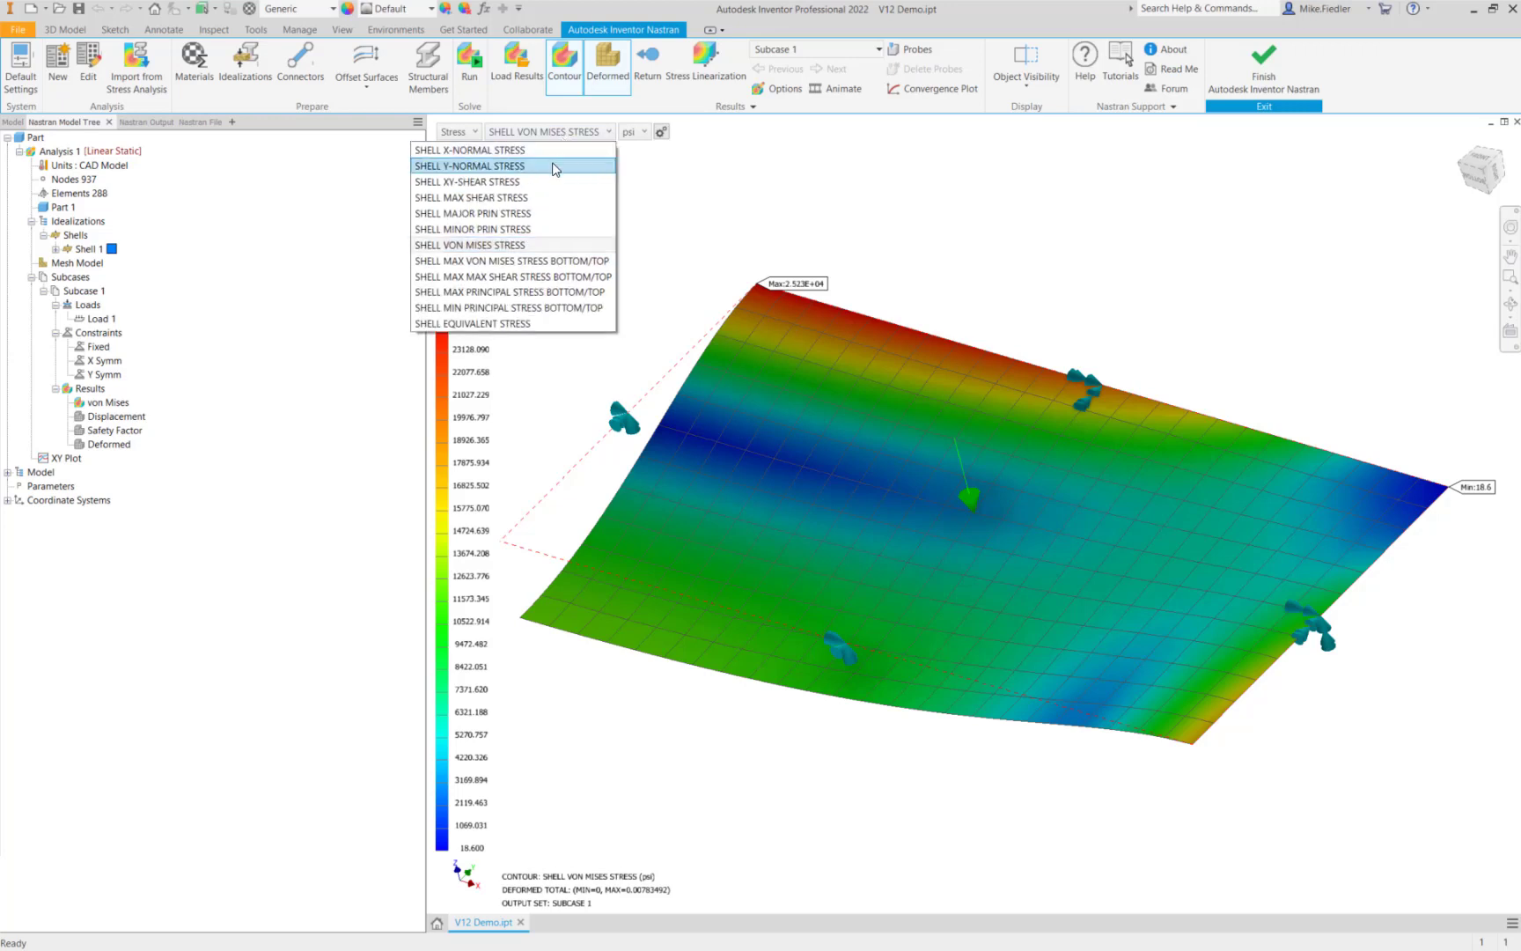
left_click(554, 168)
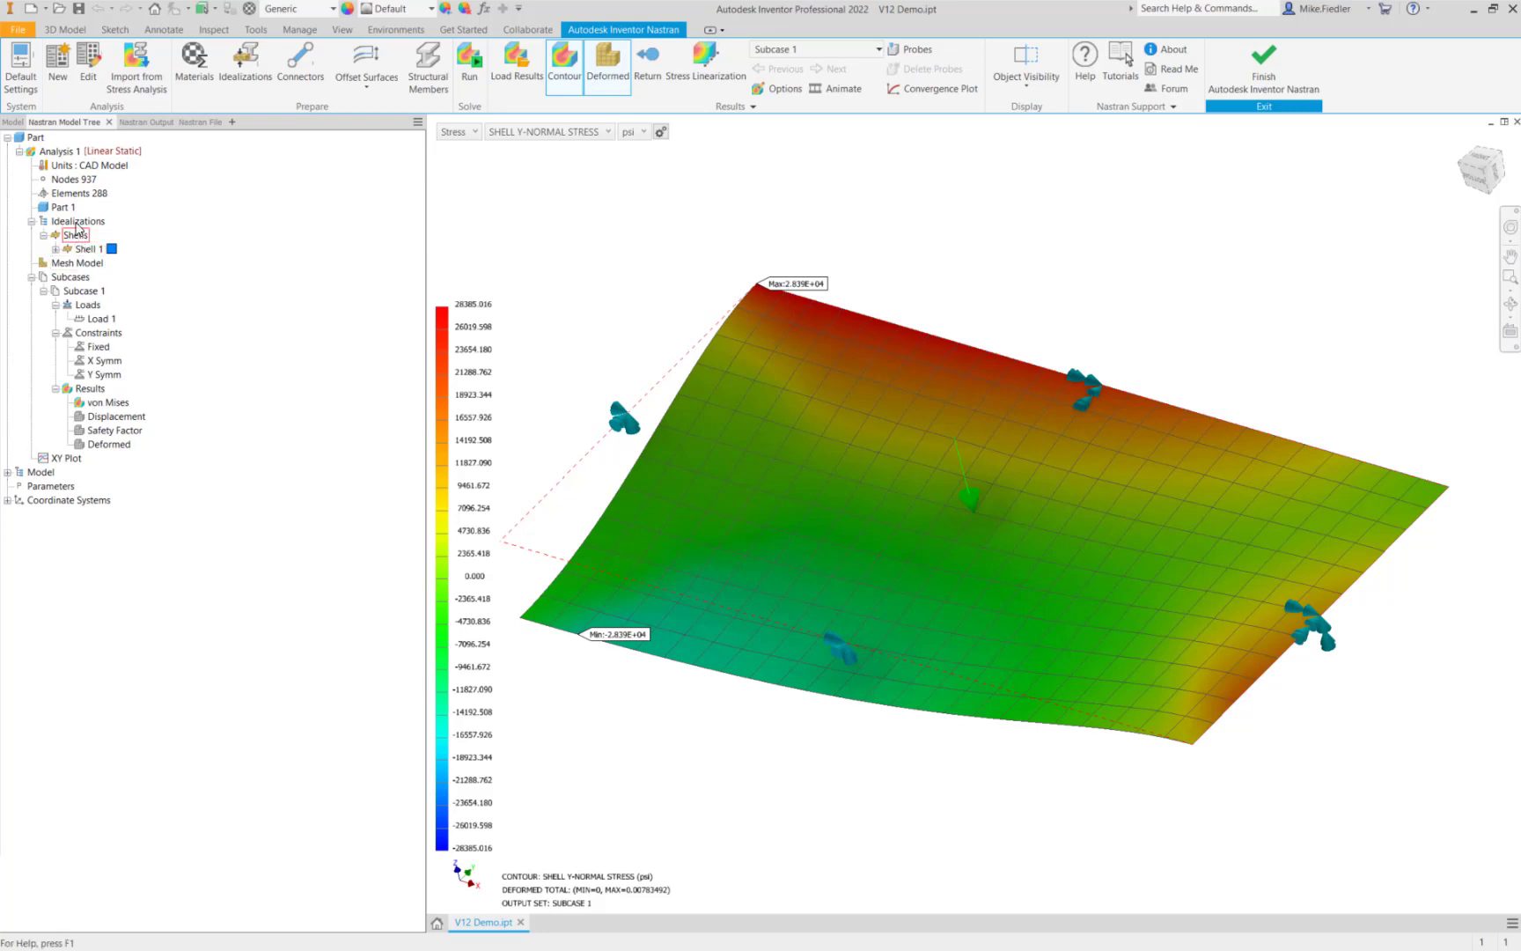
Turn on Query Display for the mesh nodes to examine the Y-normal stress at the plate's maximum-stress corner
right_click(74, 183)
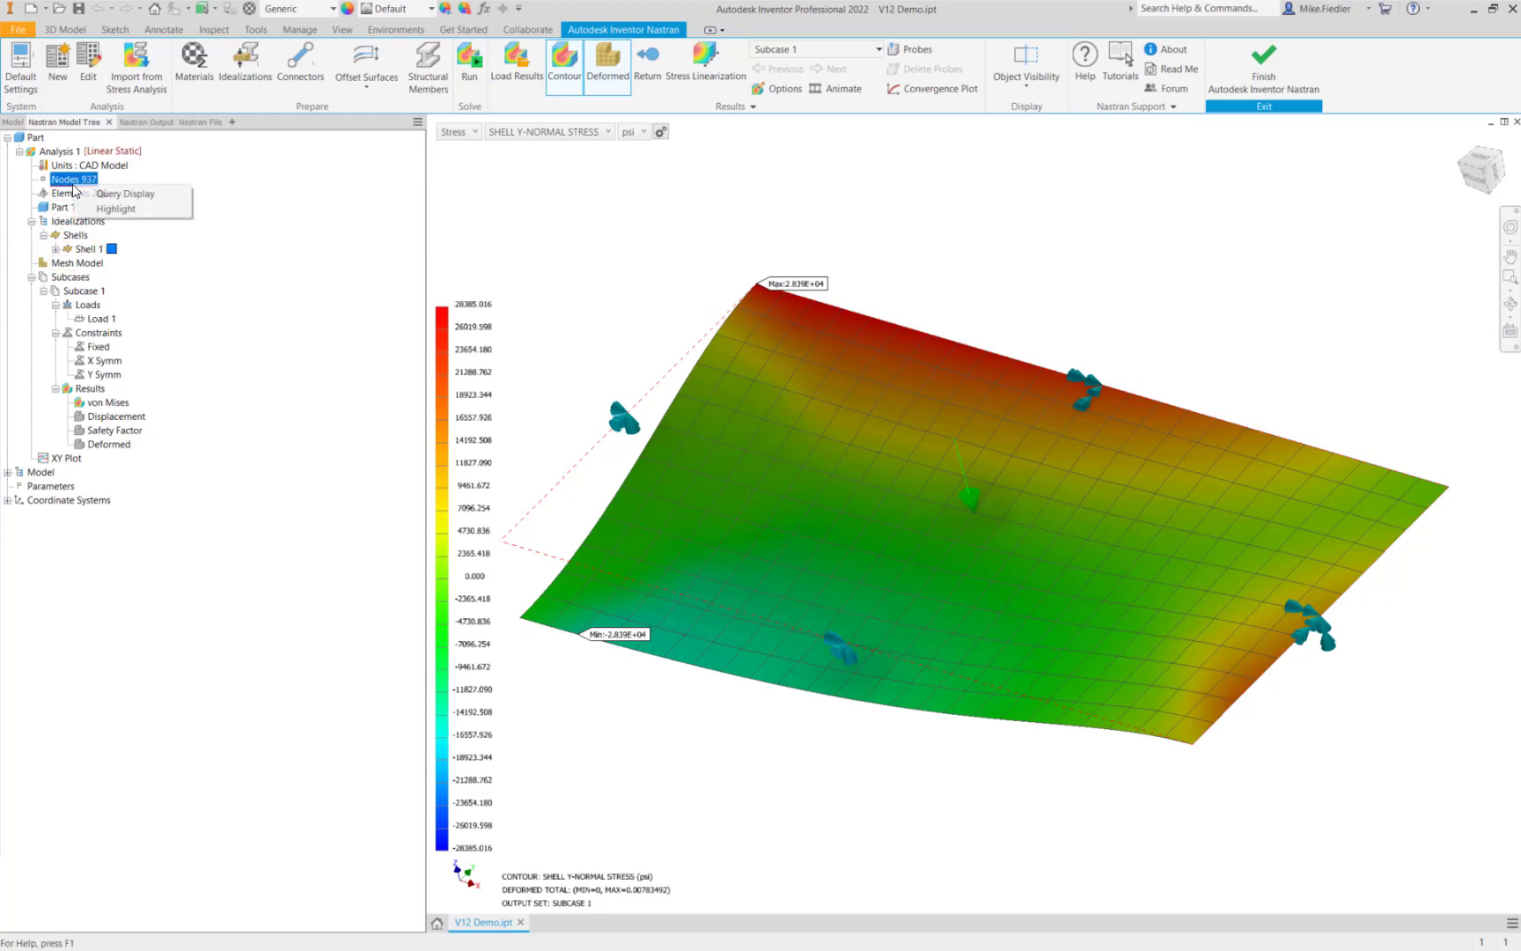
left_click(144, 196)
mouse_move(779, 357)
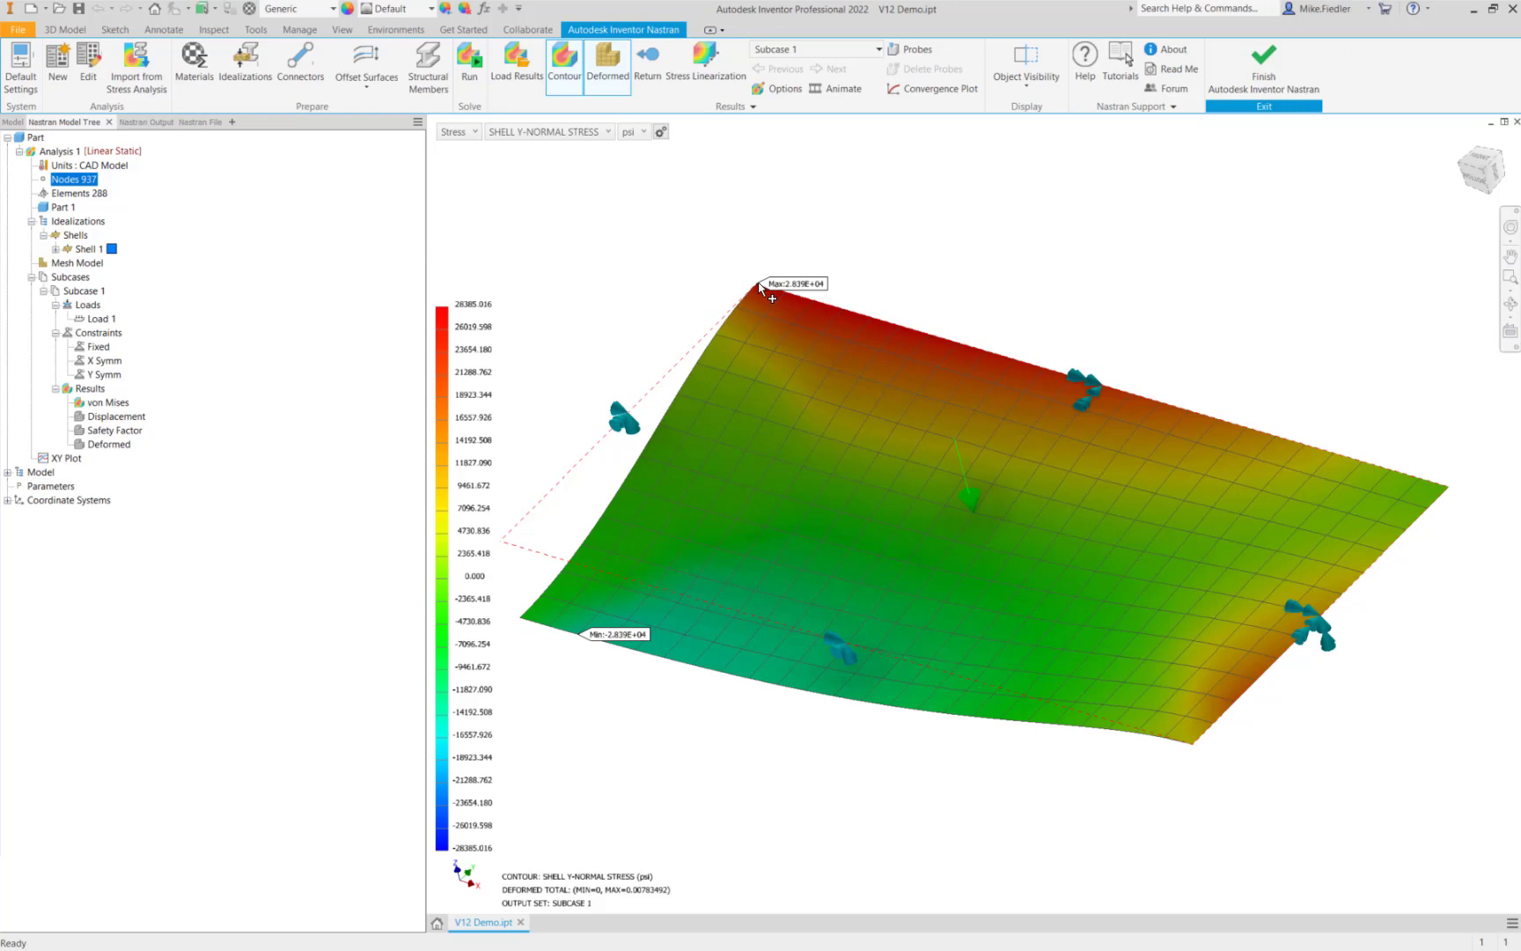
mouse_move(787, 295)
Switch to the Excel workbook Nastran Description.xlsx, enter 28390 as the Inventor Nastran stress in cell B172, and return to the results view
key("alt+Tab")
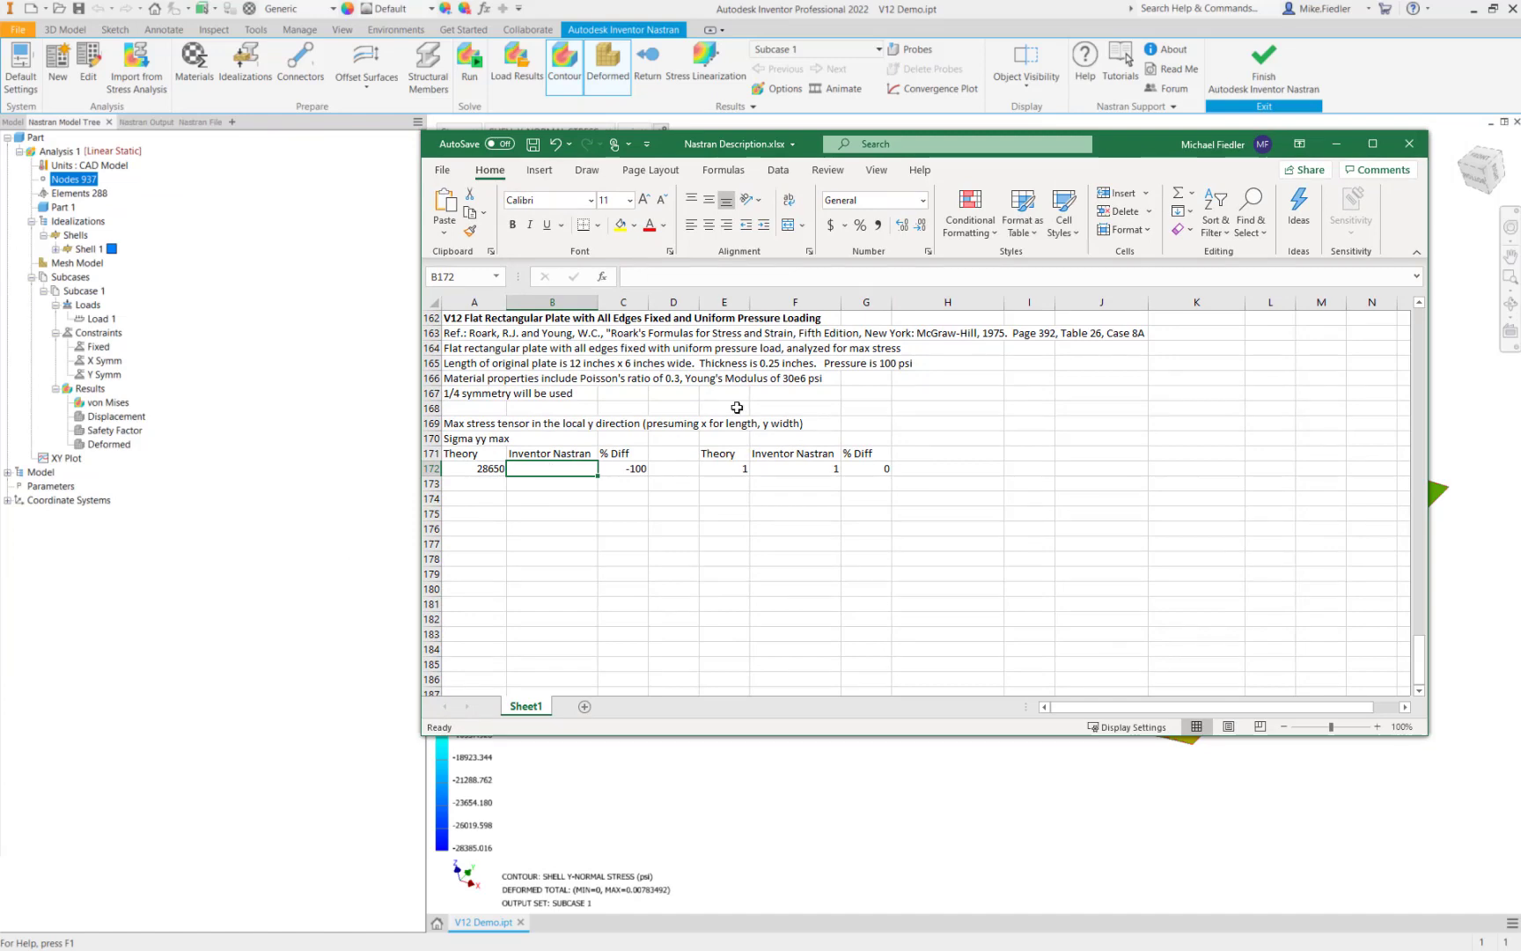
left_click_drag(1133, 159, 658, 515)
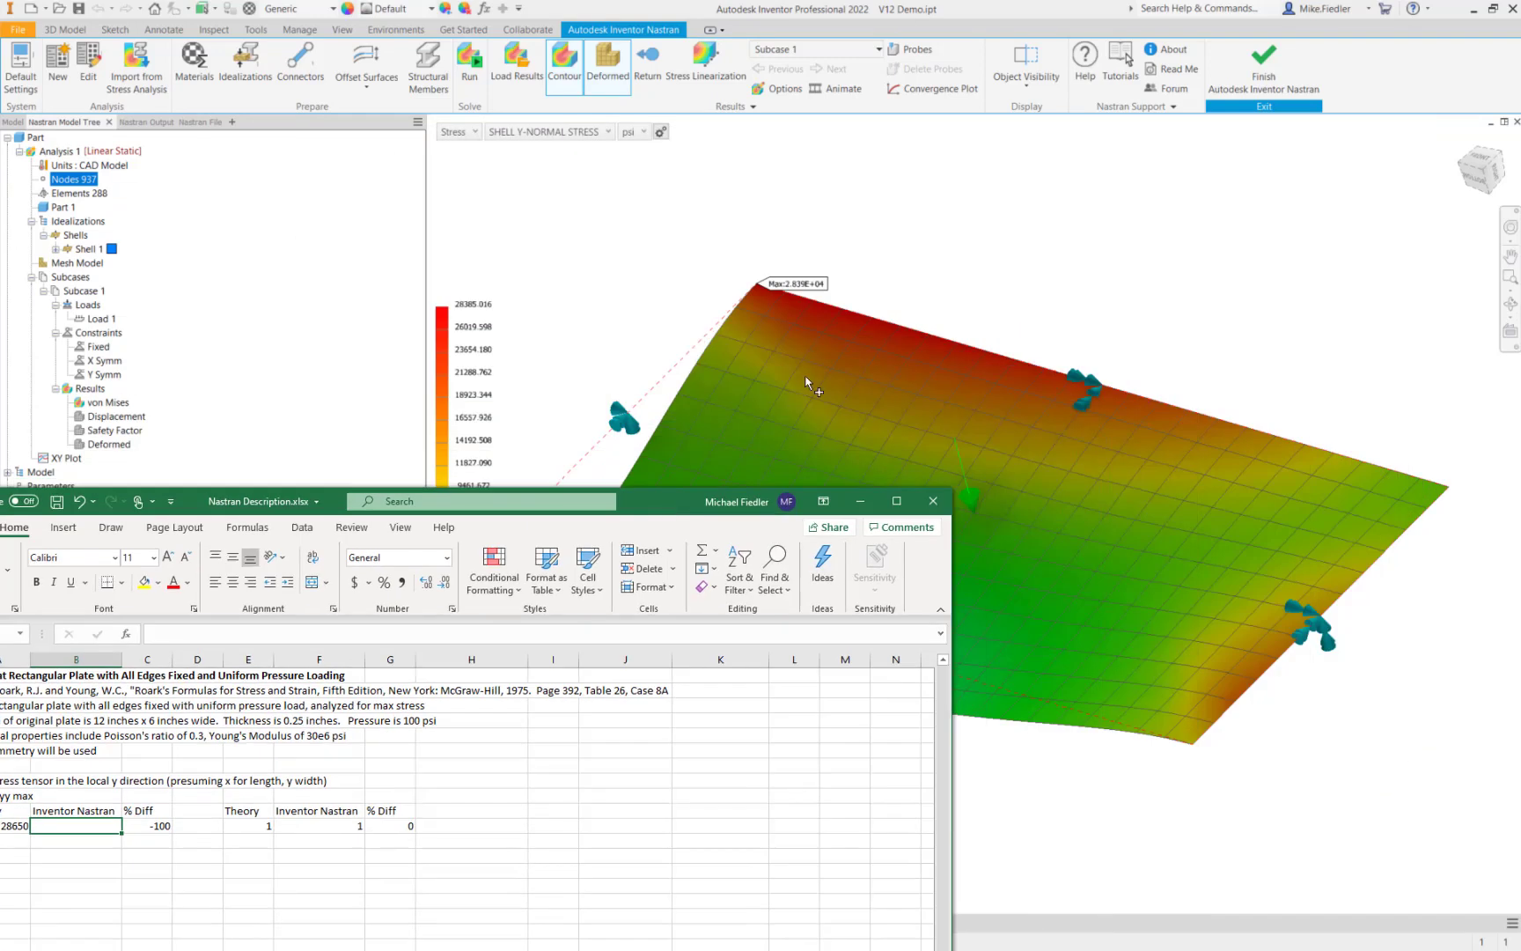
left_click(795, 321)
left_click_drag(668, 504, 938, 338)
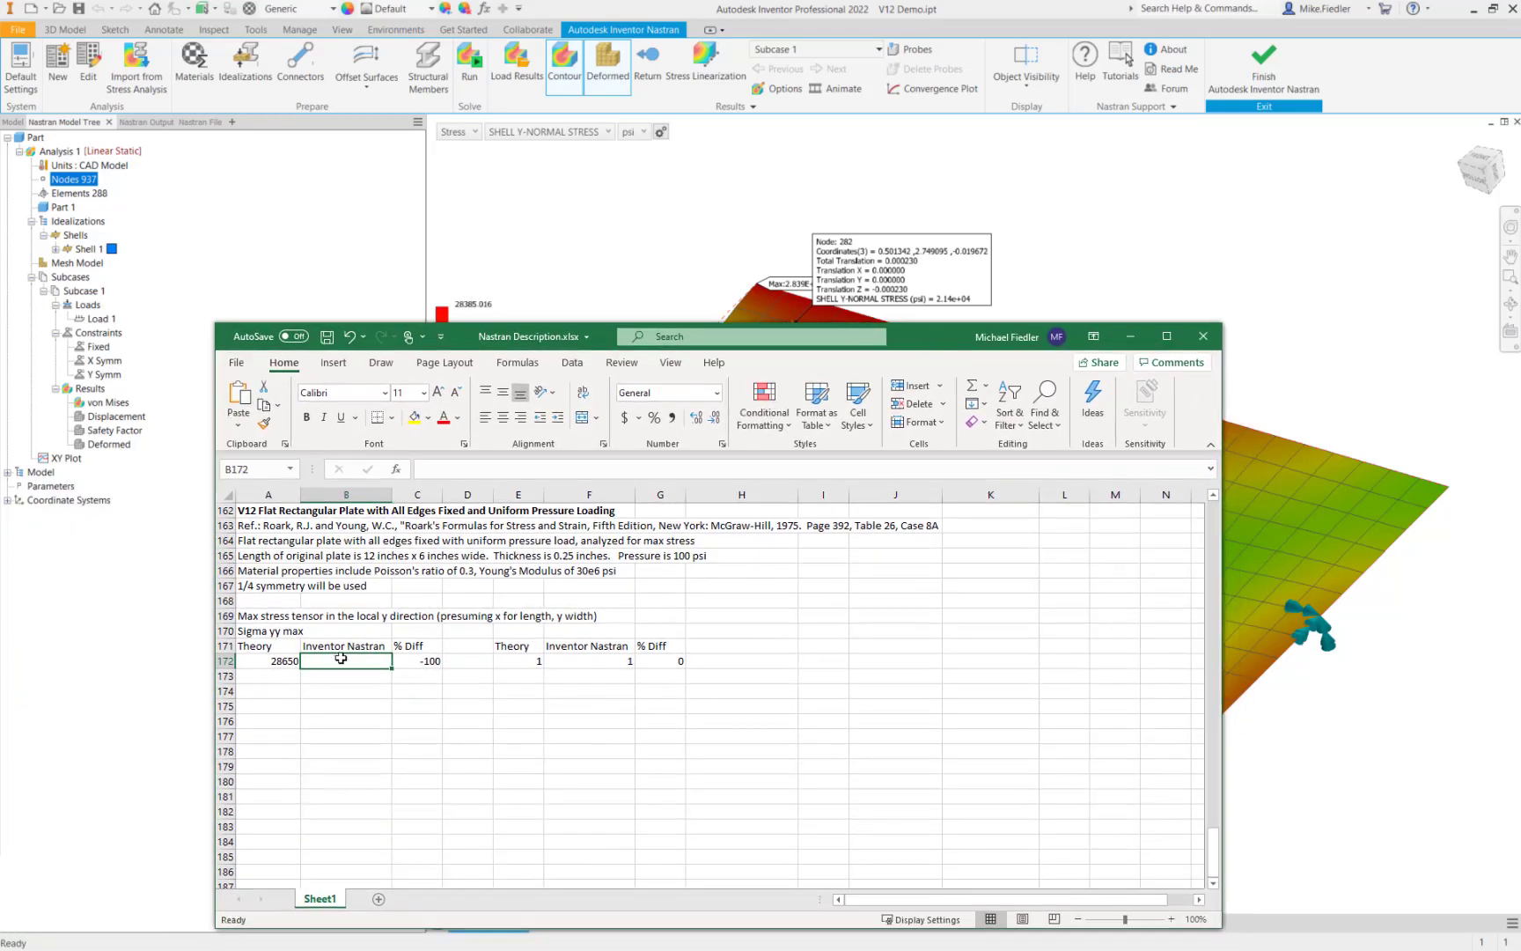
type("28390")
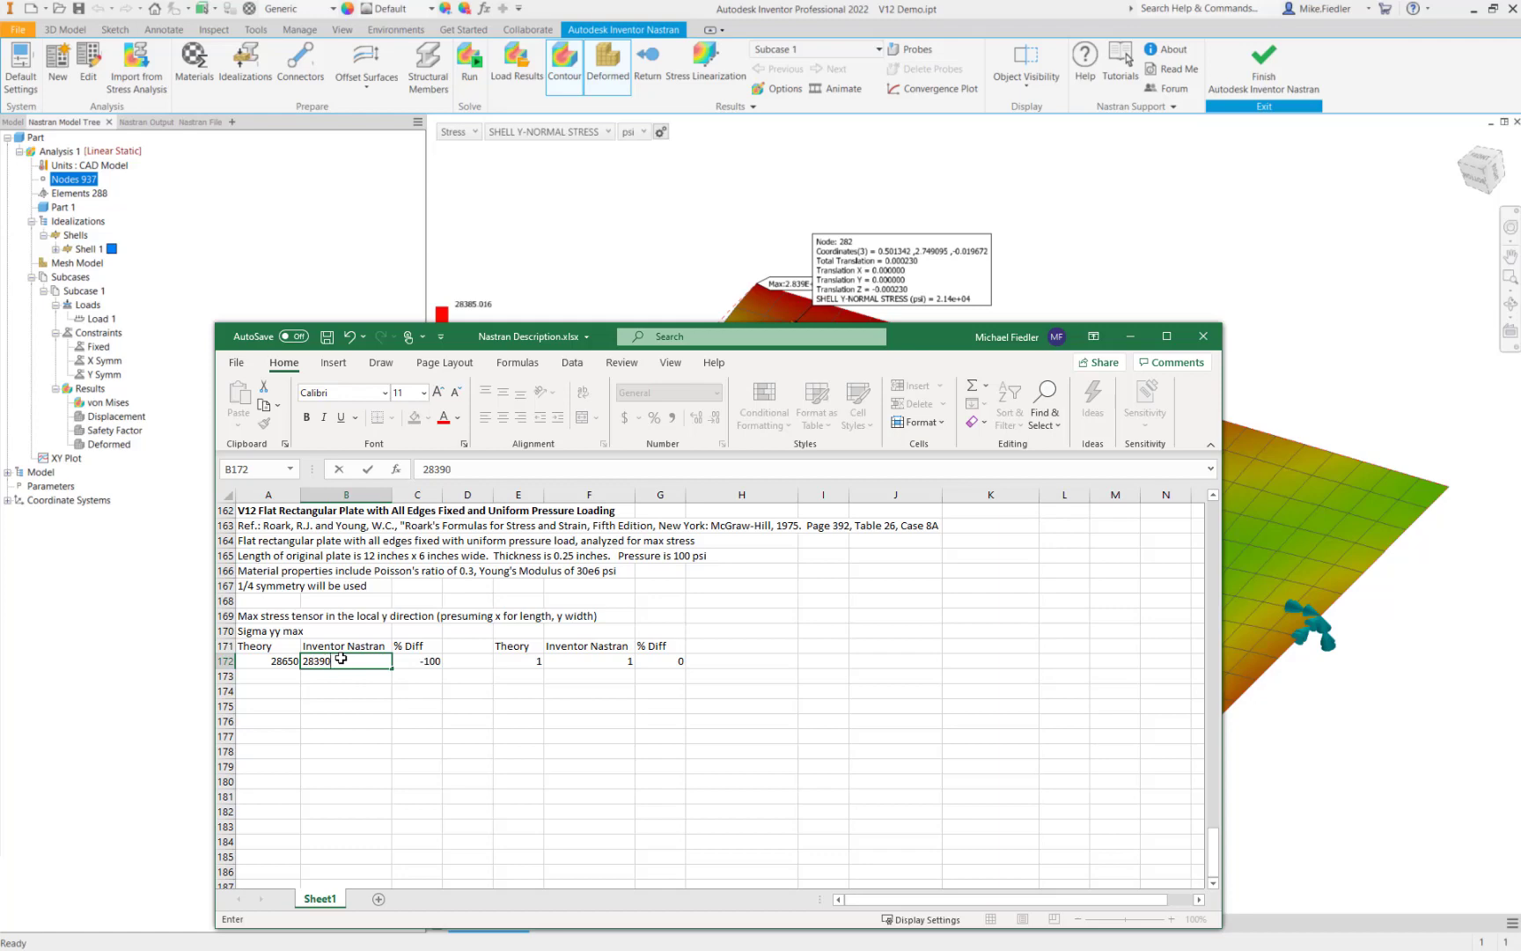
key("Return")
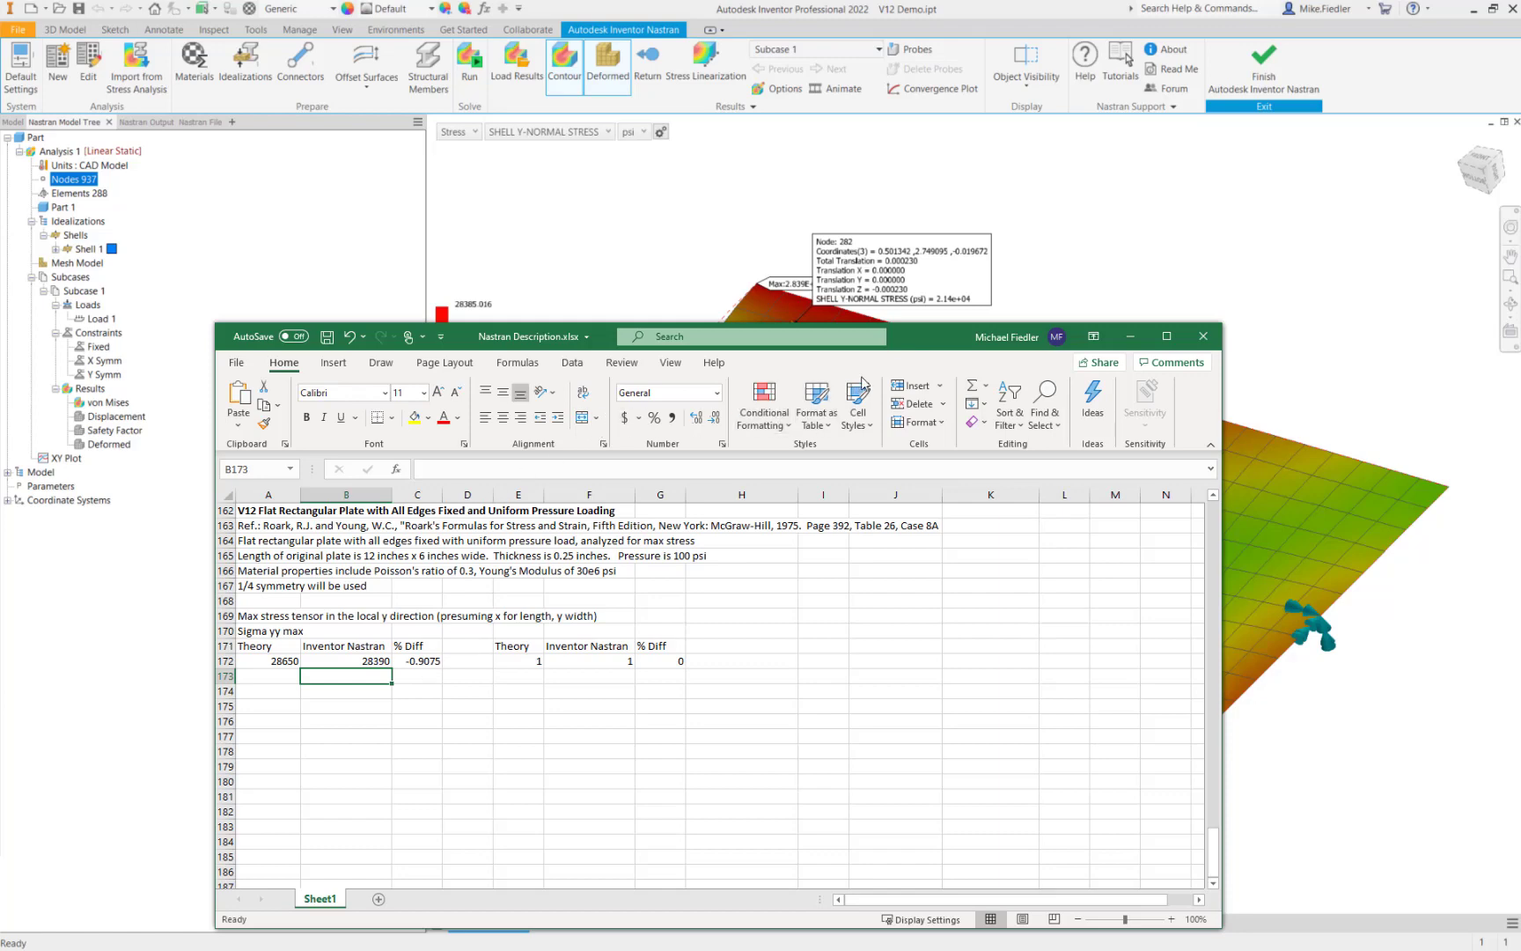
left_click(1130, 336)
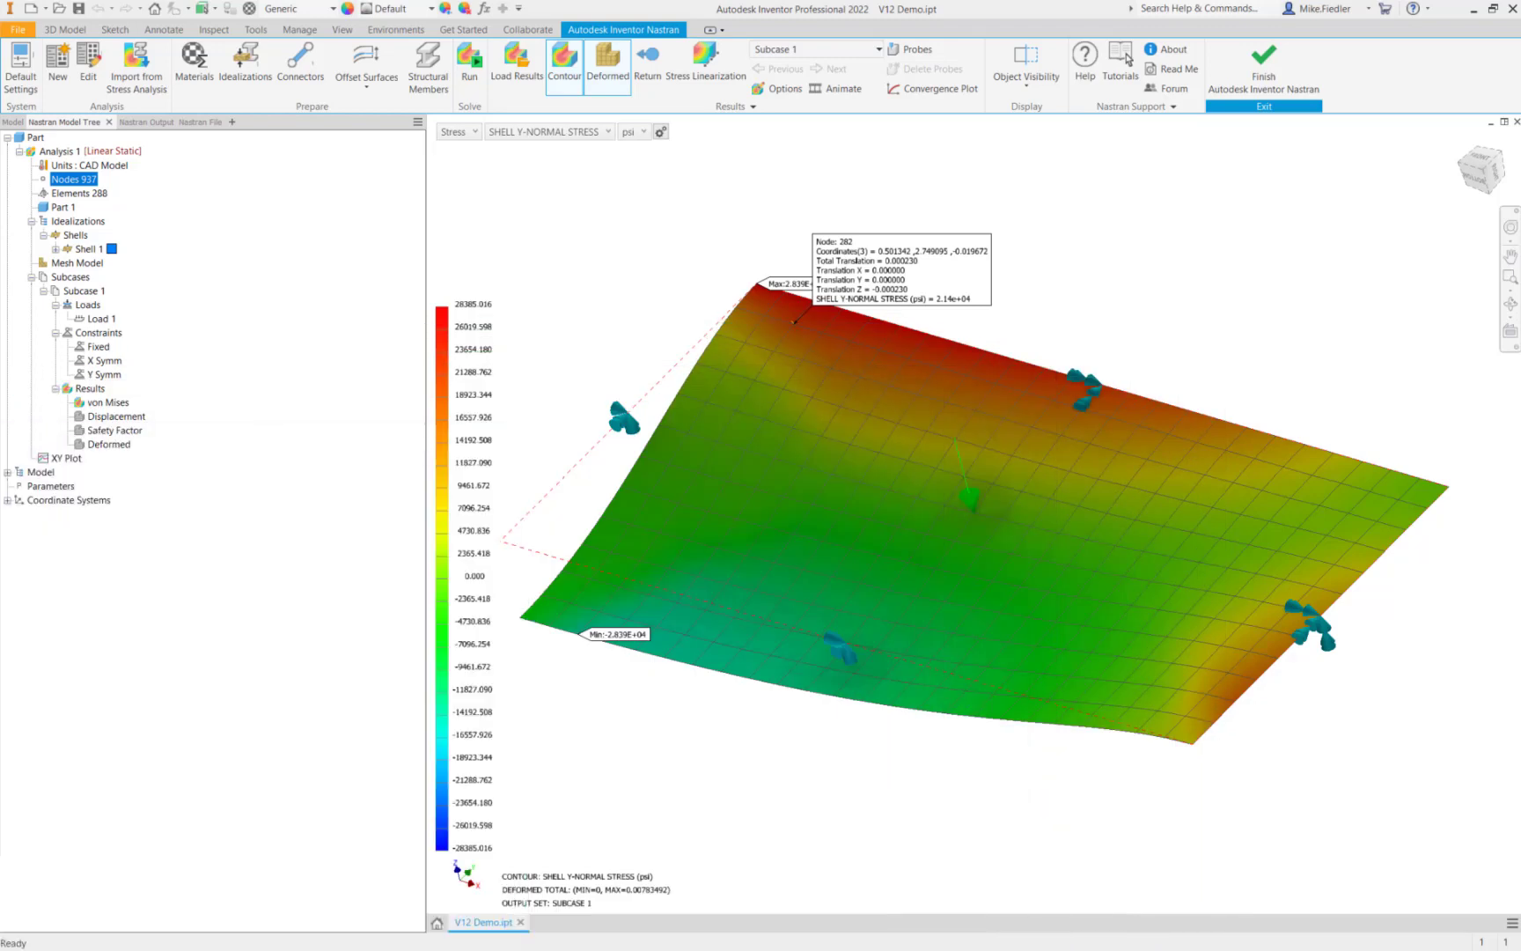